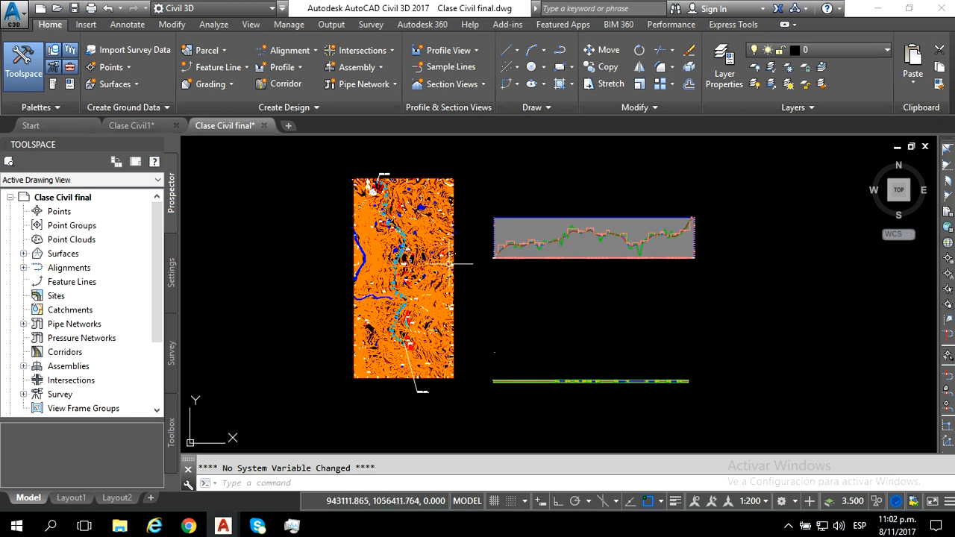
- Examine the contour plan with its alignment, the profile view and the superelevation view in the drawing
scroll(384, 182, up, 8)
scroll(384, 182, down, 8)
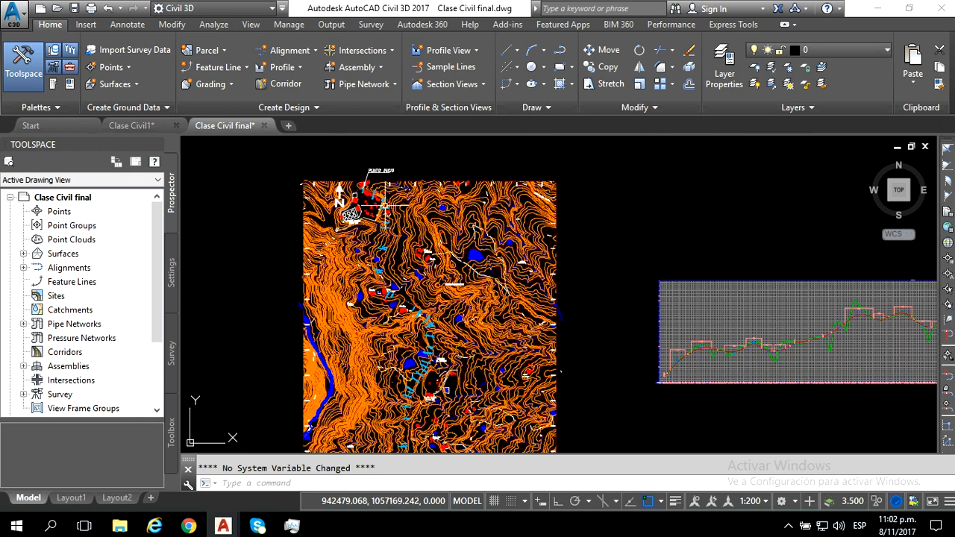
scroll(512, 275, up, 5)
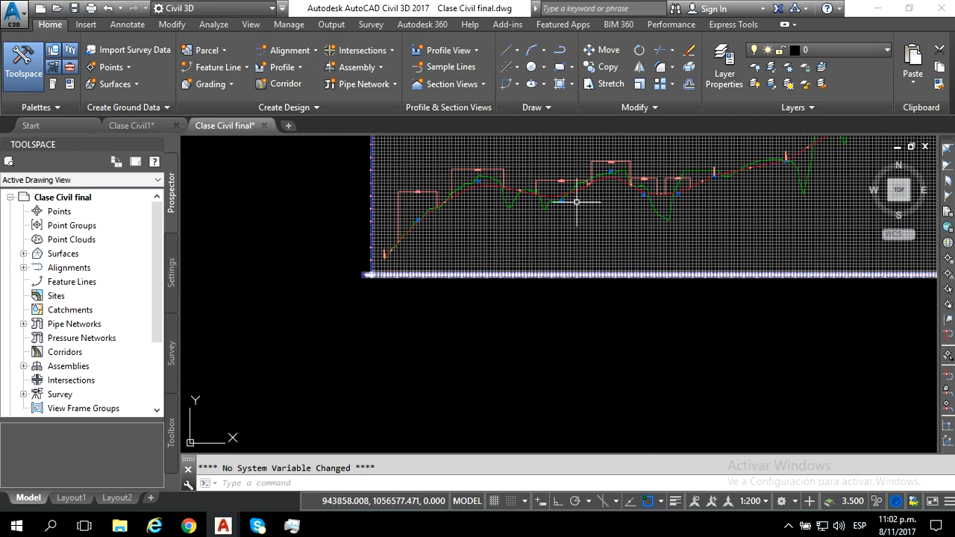
scroll(486, 209, up, 4)
scroll(470, 209, down, 4)
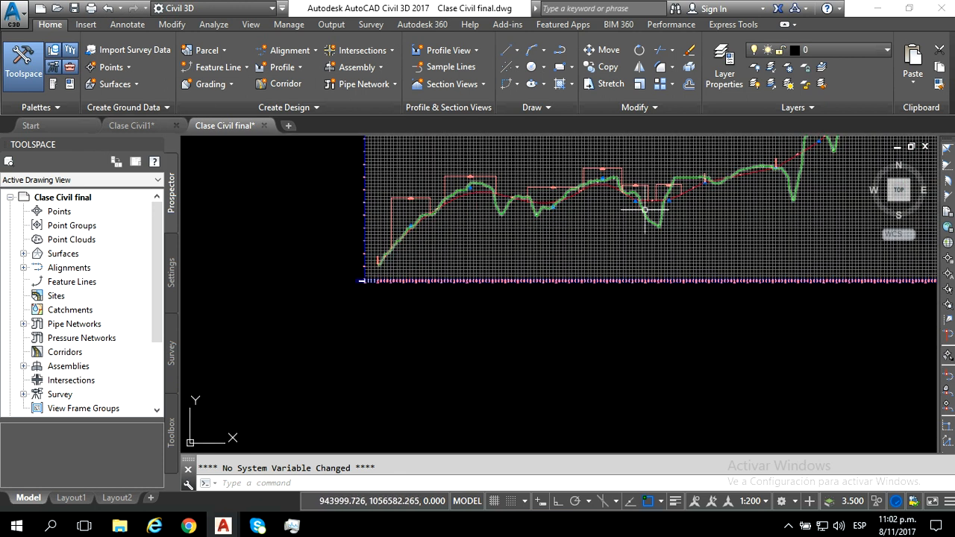
scroll(639, 209, down, 5)
scroll(659, 349, up, 6)
scroll(659, 349, up, 5)
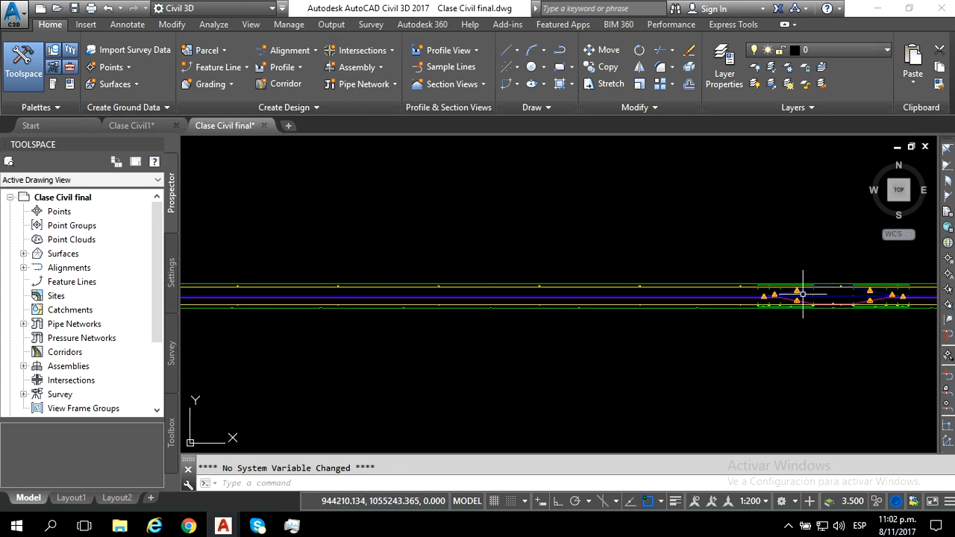
scroll(536, 344, down, 6)
scroll(484, 335, down, 4)
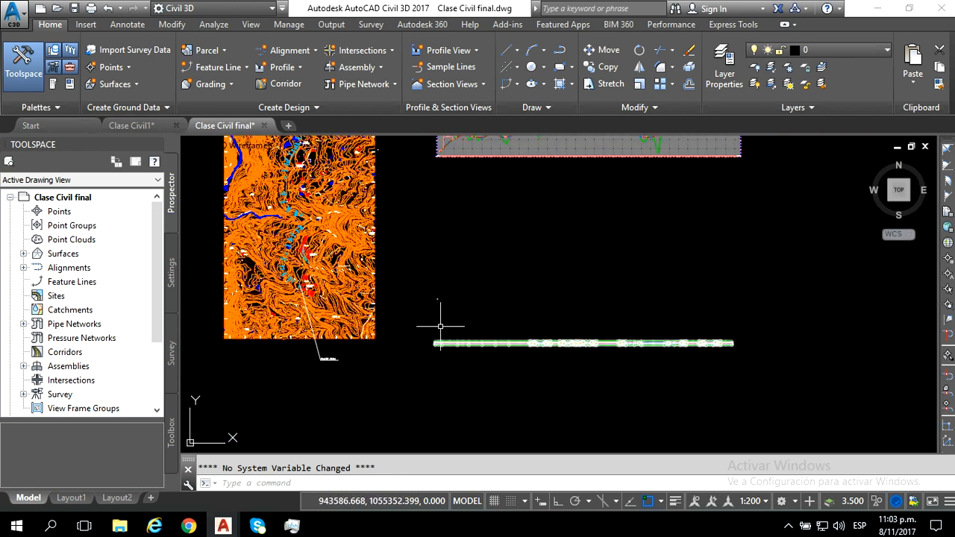
scroll(490, 356, up, 3)
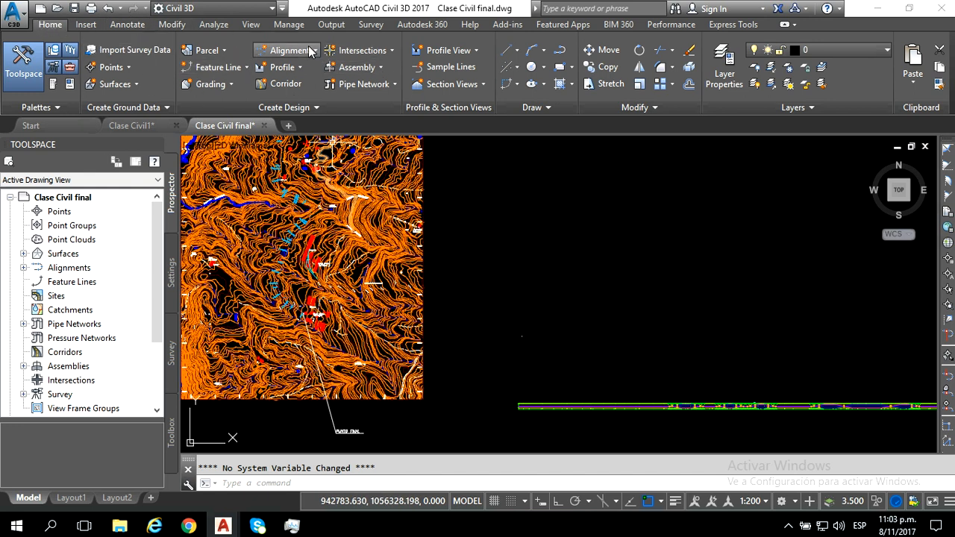
- Create an assembly named "seccion tipica" and place its baseline in the empty area beside the small V-shaped section
click(374, 70)
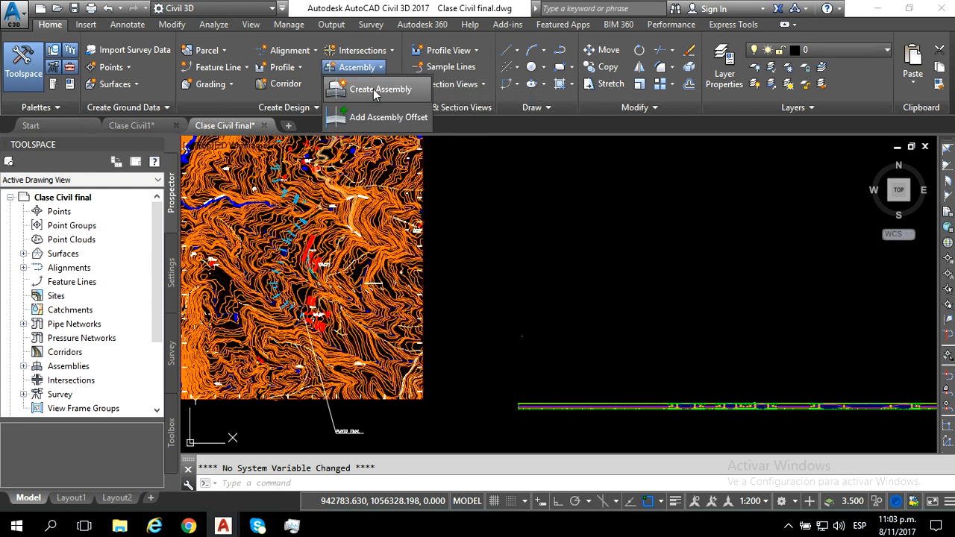
click(374, 90)
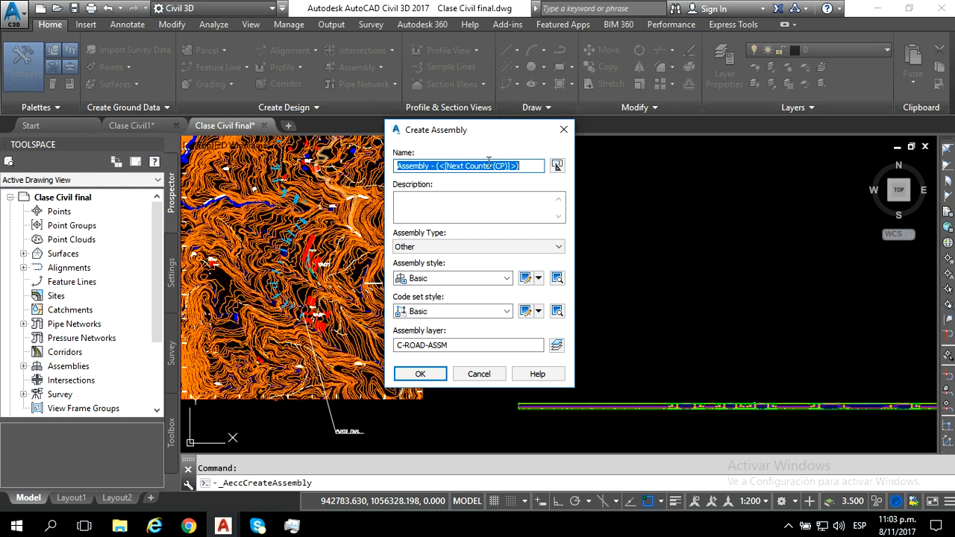
text(seccion tipica)
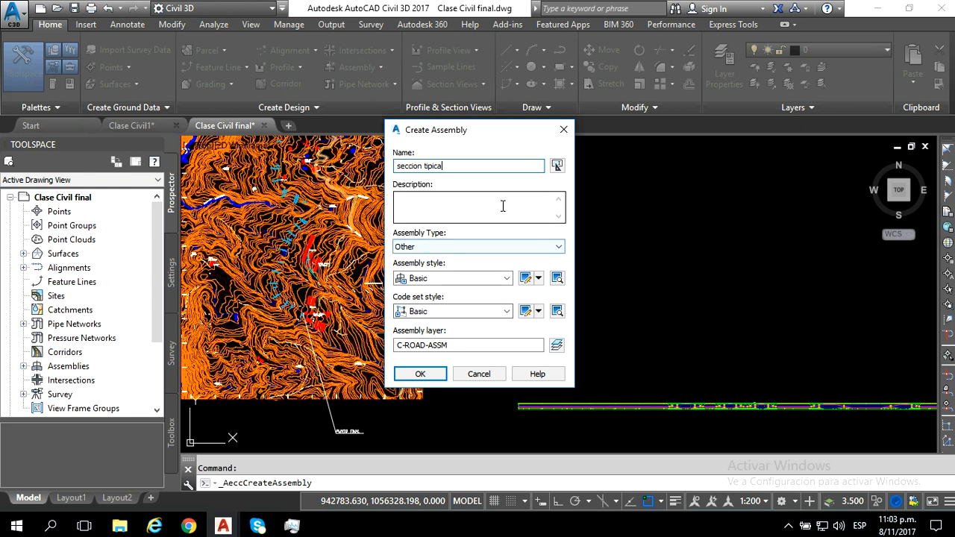
click(421, 374)
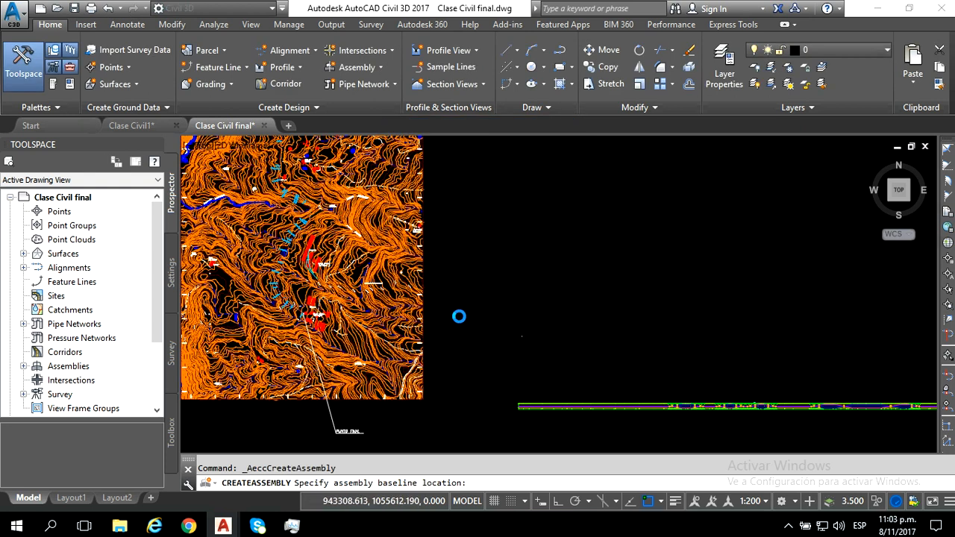
scroll(460, 316, down, 8)
scroll(461, 312, up, 8)
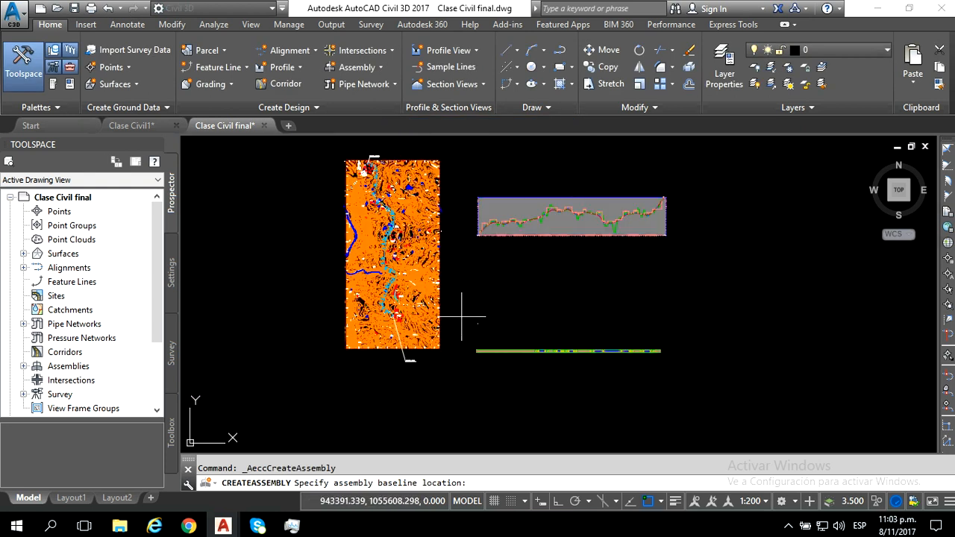
scroll(483, 319, up, 8)
middle_drag(536, 390, 439, 198)
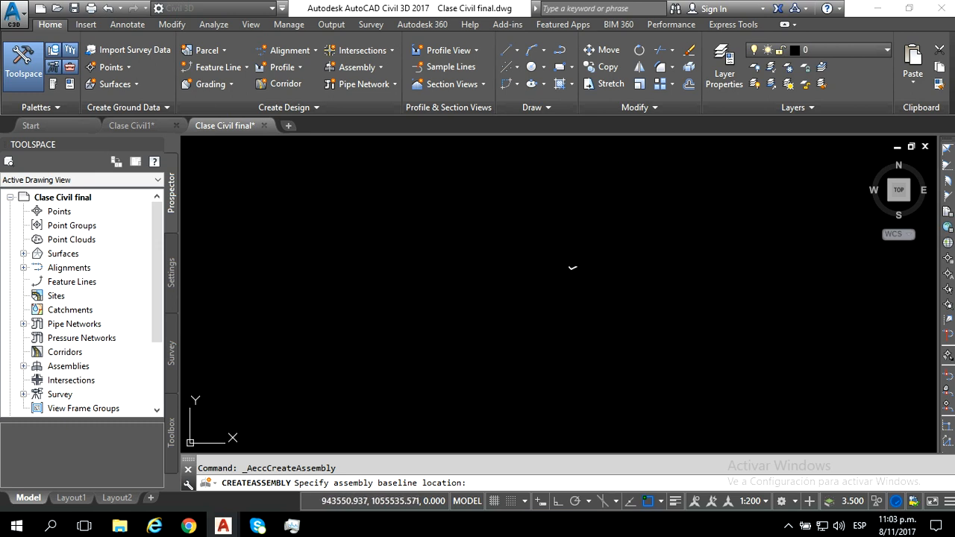
click(488, 238)
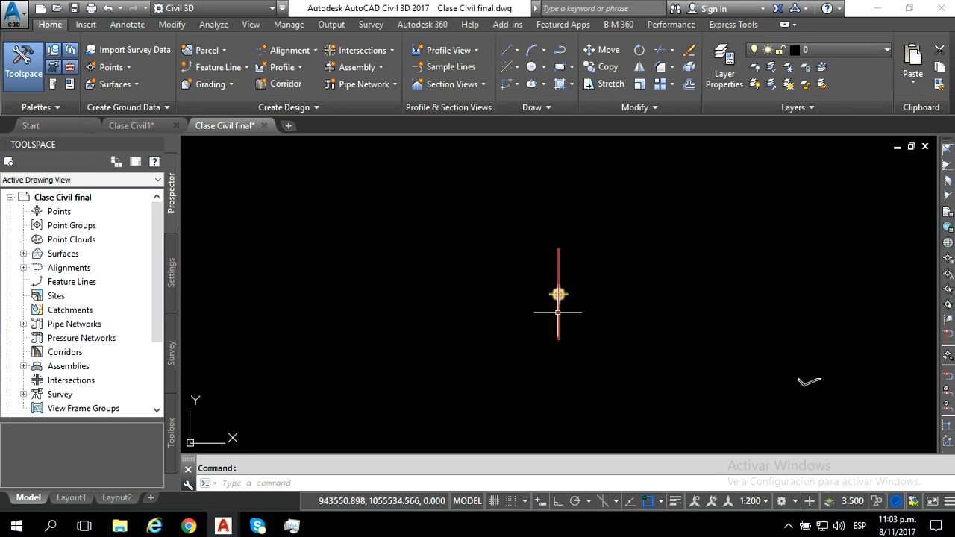
- Attach a metric LaneOutsideSuperMultiLayer lane subassembly to the right side of the assembly baseline
scroll(544, 324, down, 4)
middle_drag(544, 324, 502, 289)
scroll(502, 289, up, 2)
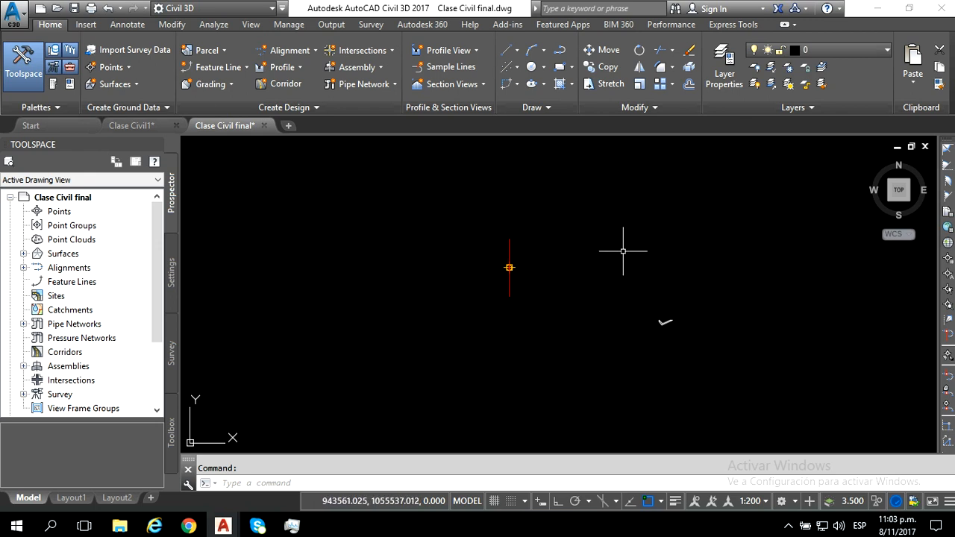
middle_drag(544, 288, 539, 287)
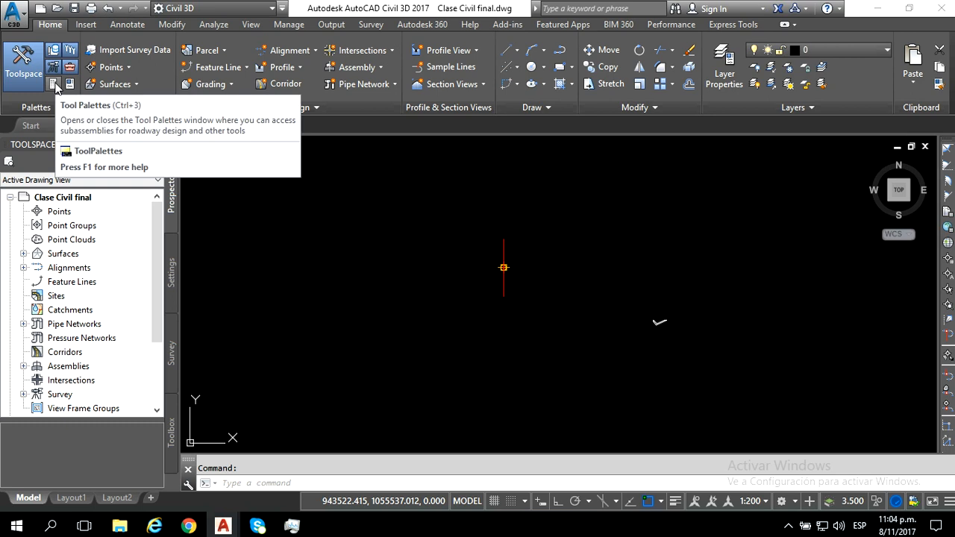
click(55, 87)
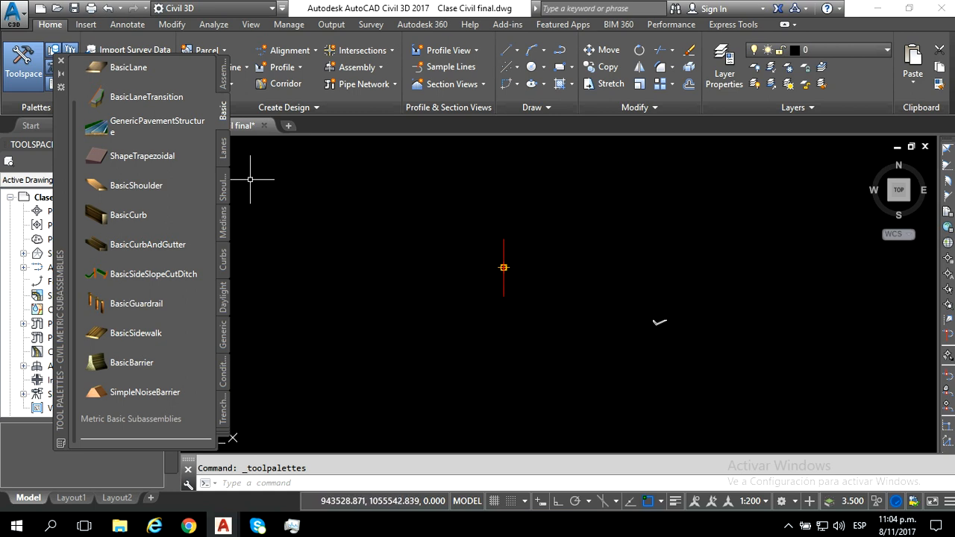
click(222, 147)
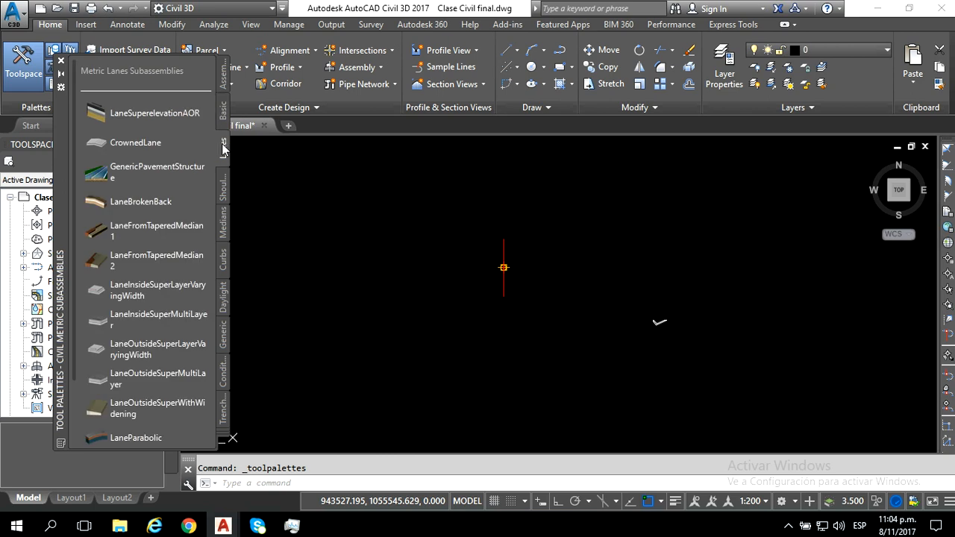
click(129, 376)
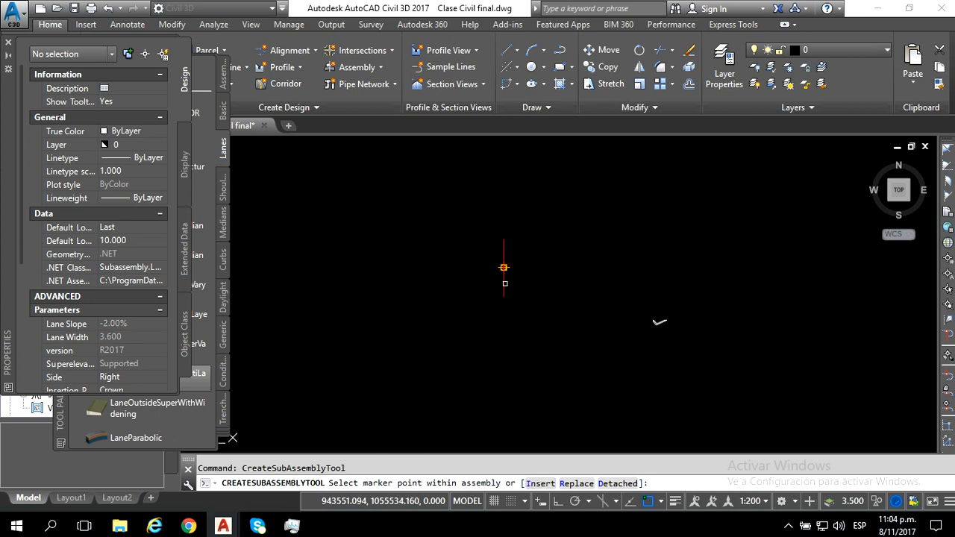
click(504, 283)
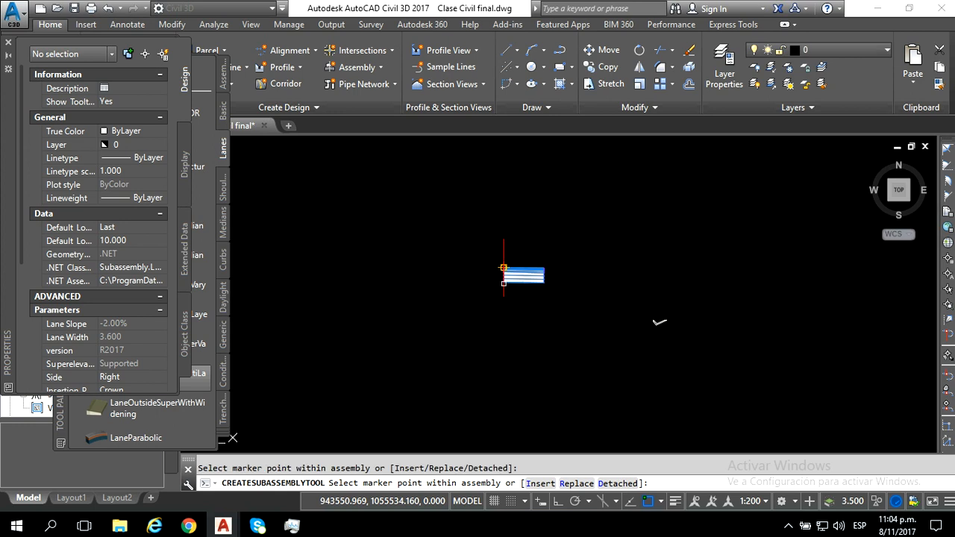
key(Escape)
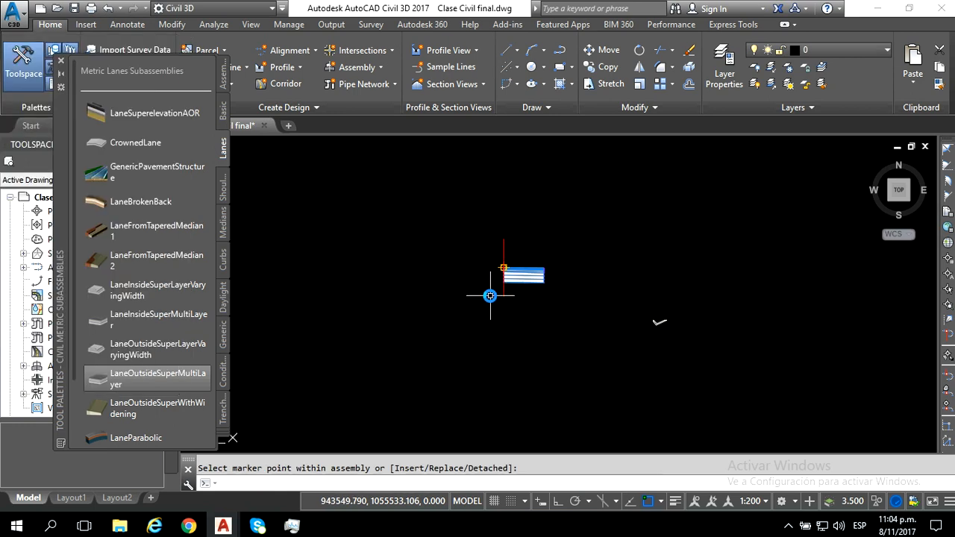
- Set the default width of the right LaneOutsideSuperMultiLayer lane to 4 m in its subassembly properties
scroll(546, 274, up, 2)
scroll(550, 270, up, 4)
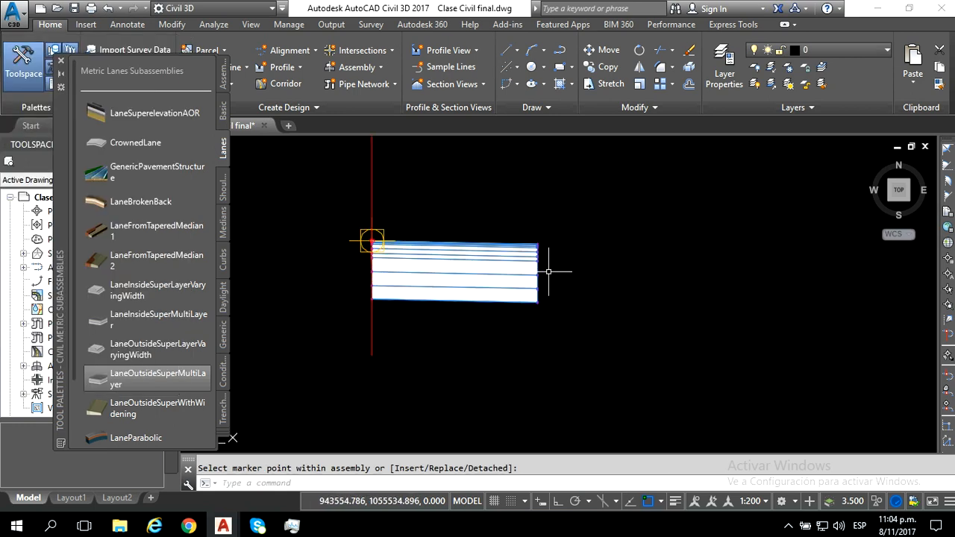
scroll(467, 311, up, 2)
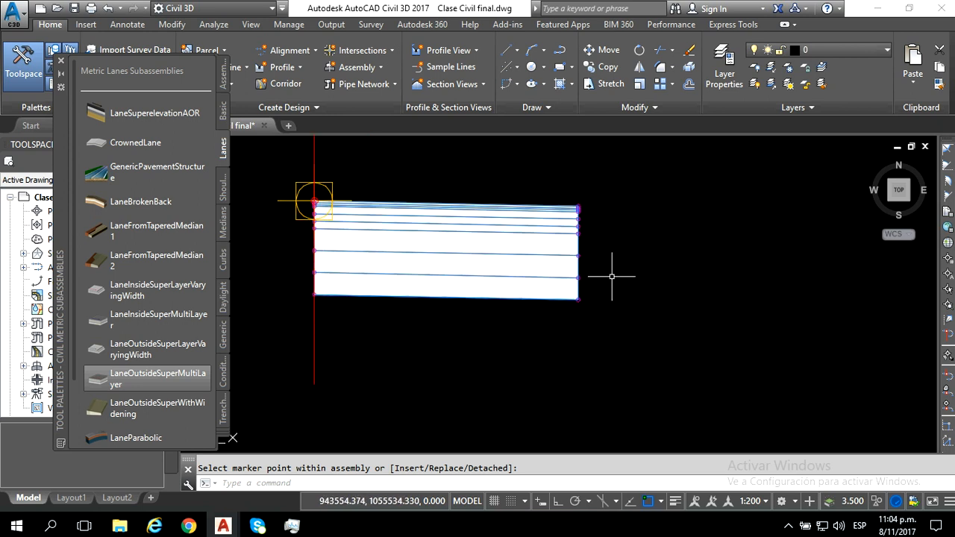
scroll(427, 291, down, 2)
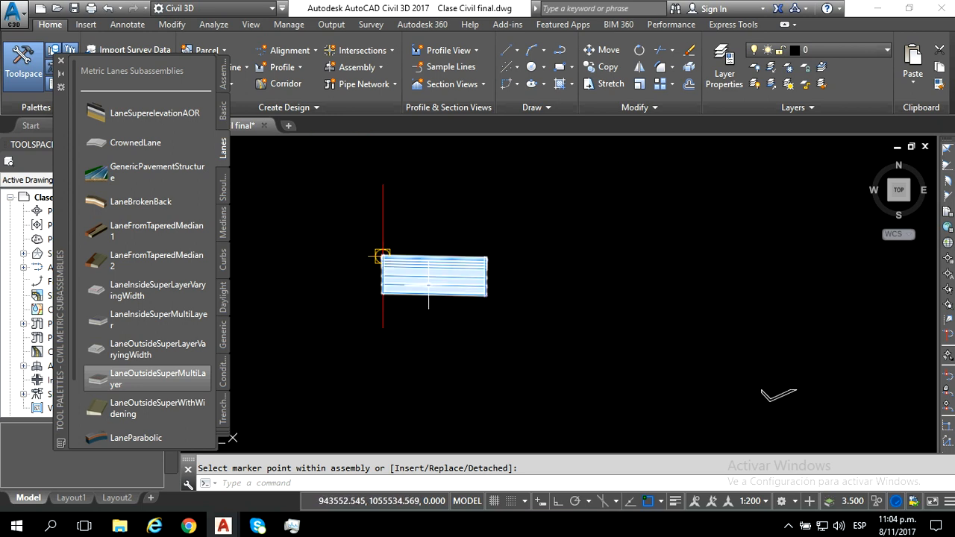
click(382, 255)
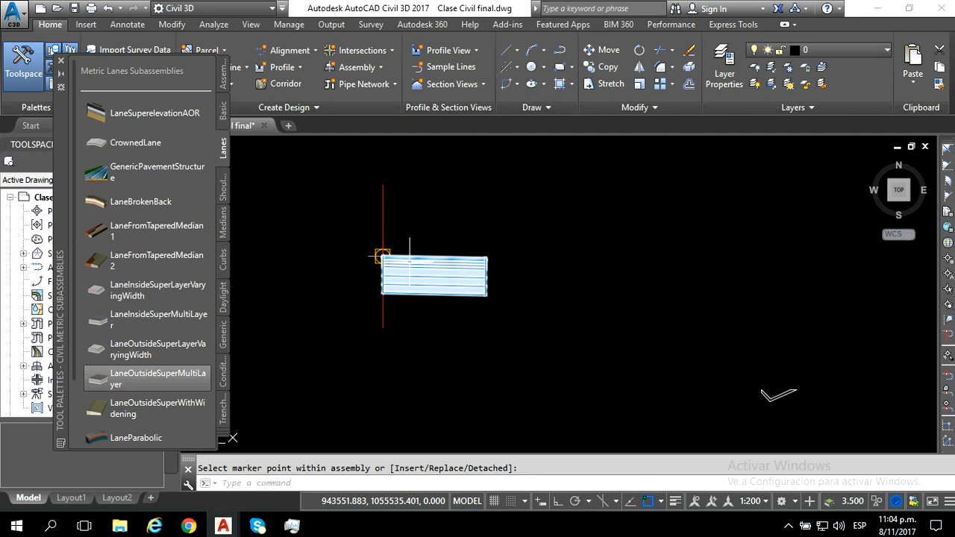
key(Escape)
click(409, 262)
right_click(410, 263)
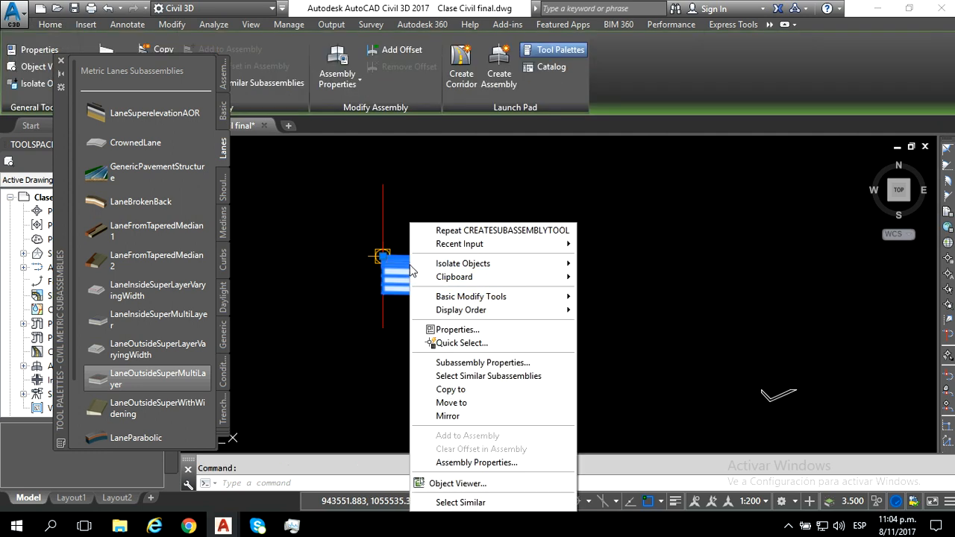
click(457, 364)
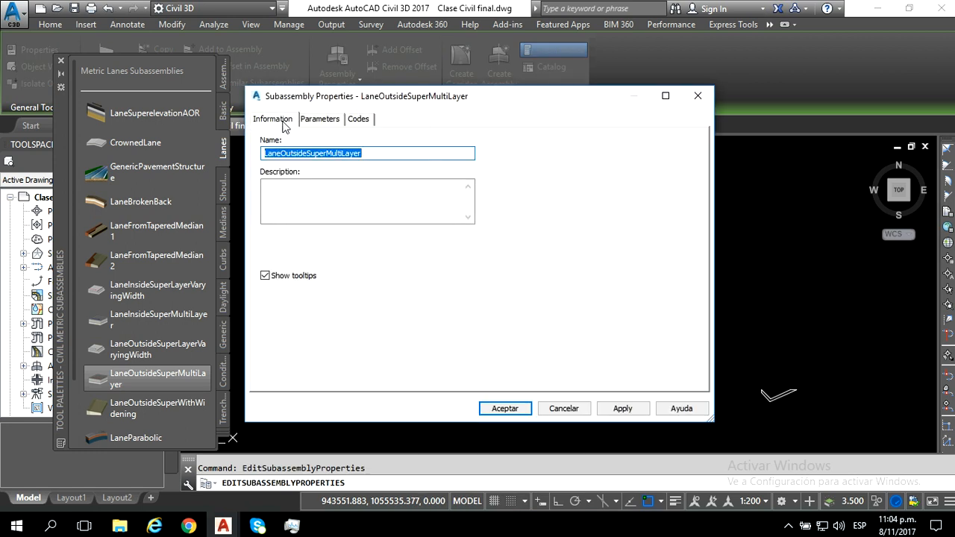
click(315, 121)
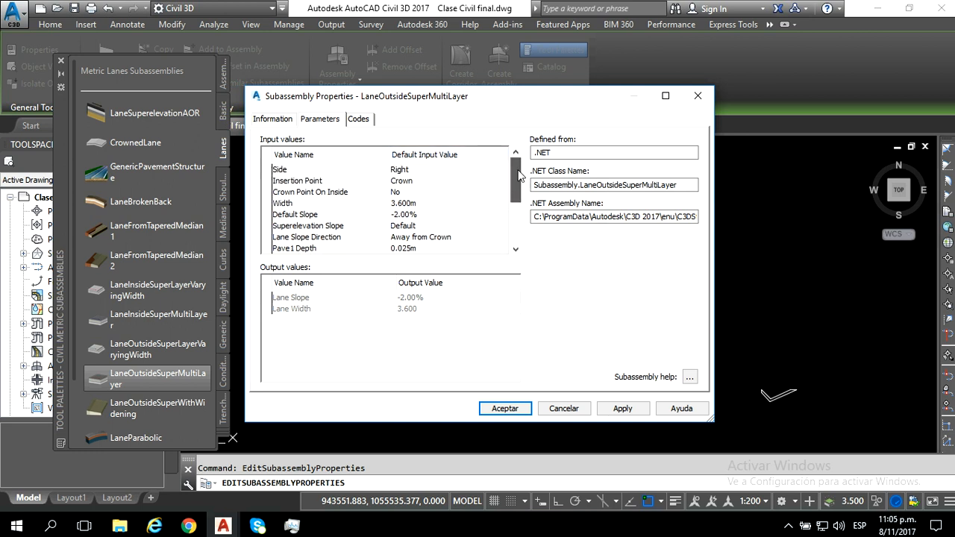
click(416, 204)
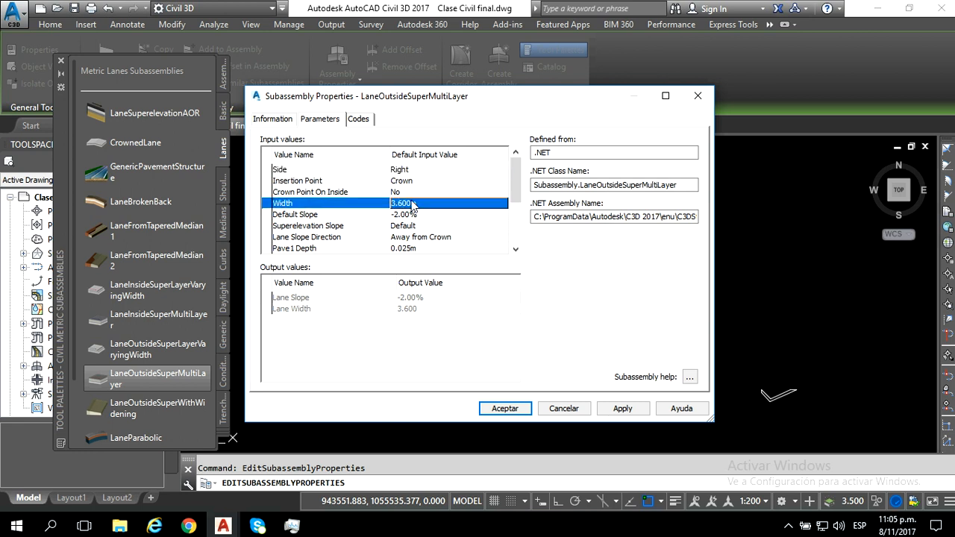
click(412, 204)
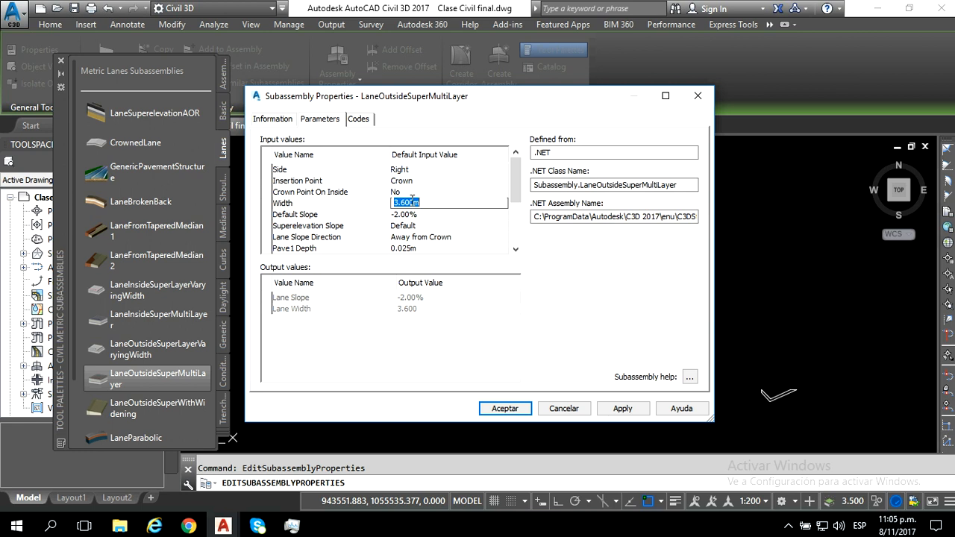
text(4)
click(426, 217)
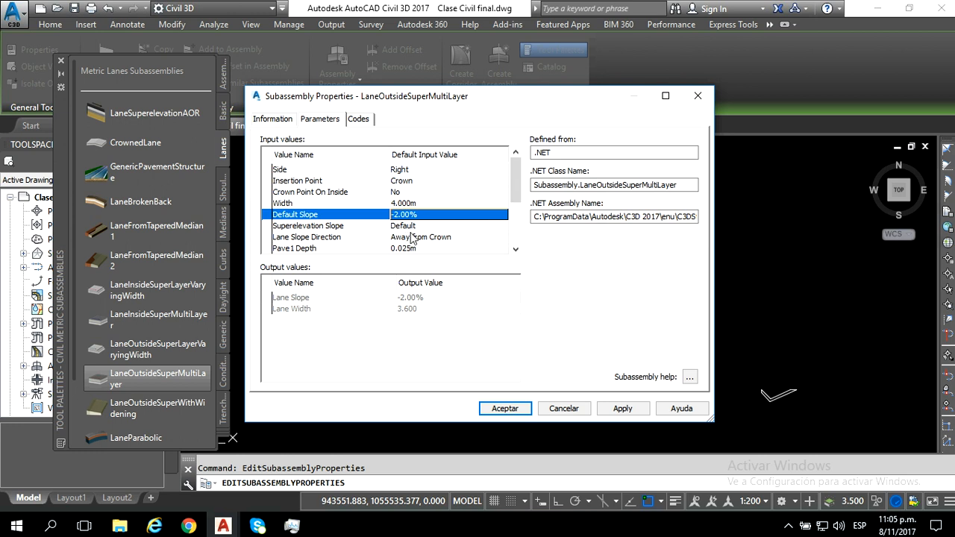
- Set the lane's Pave1 Depth to 0.08 m and its Pave2 Depth to 0 m
drag(522, 180, 519, 205)
click(321, 195)
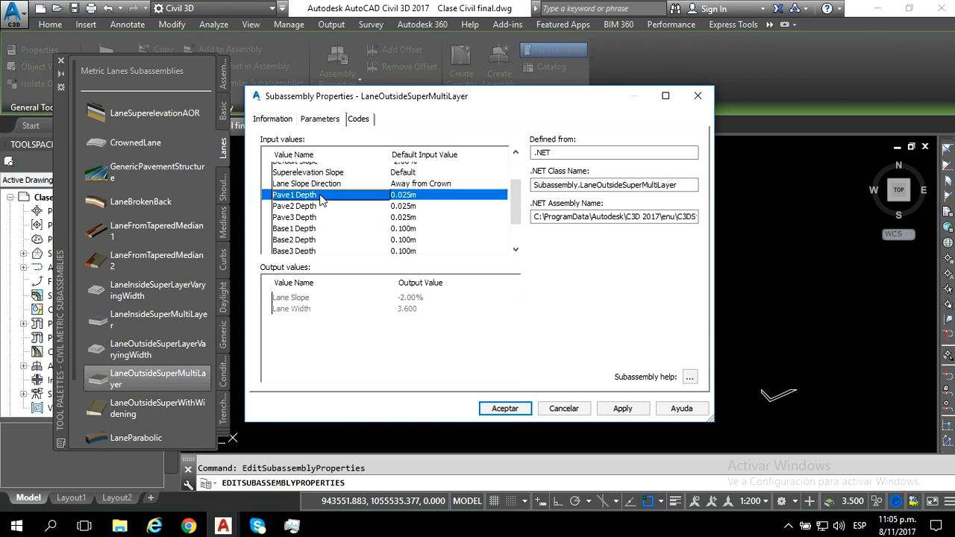
mouse_move(518, 199)
mouse_down()
mouse_move(520, 221)
mouse_move(522, 206)
mouse_up()
click(407, 197)
text(0)
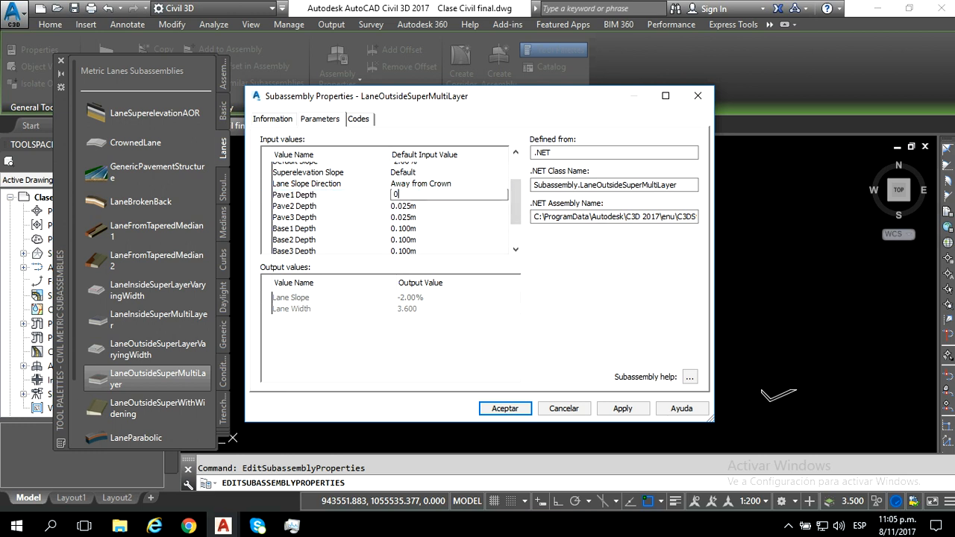
click(398, 207)
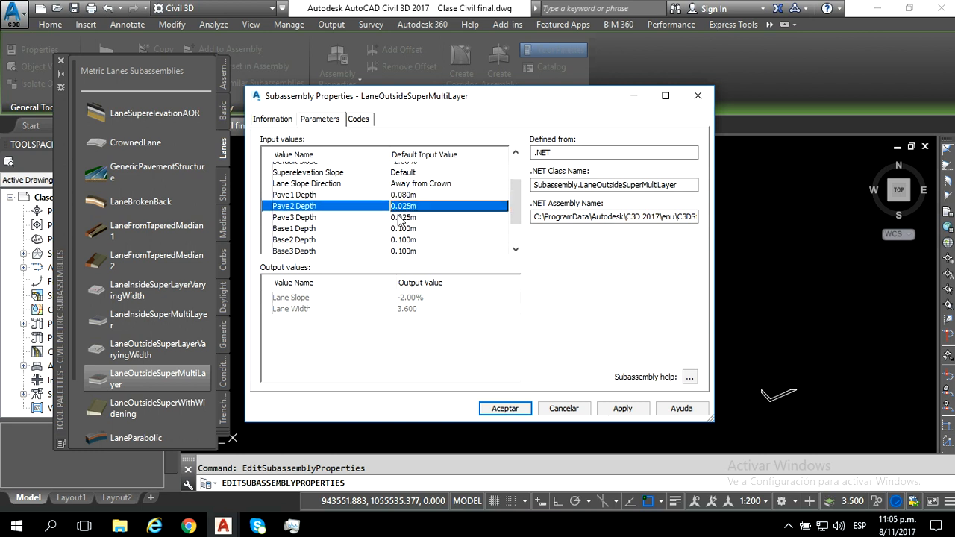
click(404, 210)
text(0)
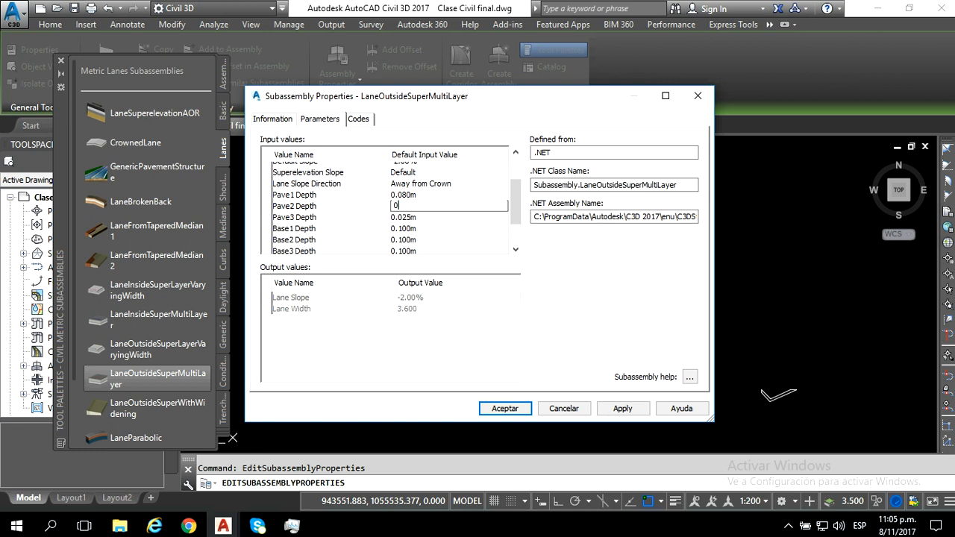
click(386, 210)
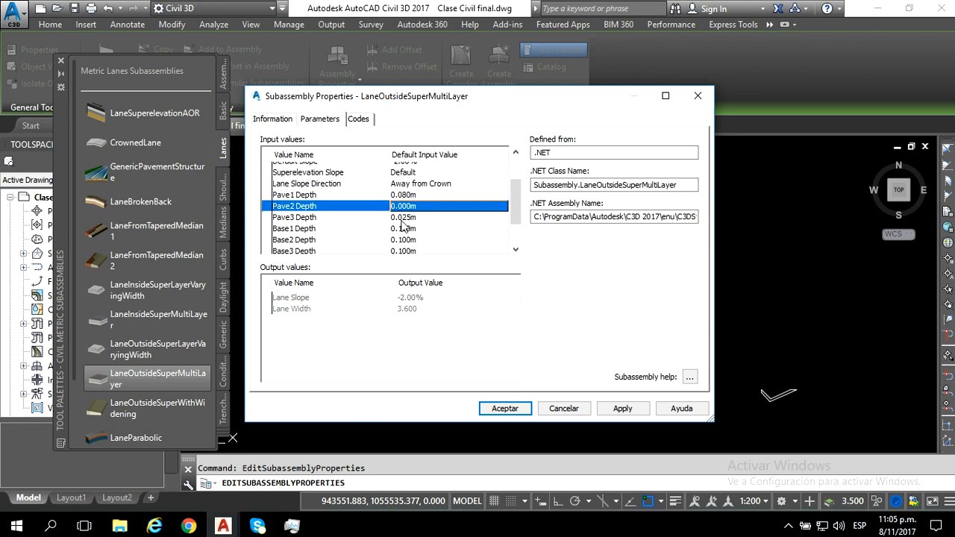
- Set the lane's Pave3 Depth to 0 m and its Base1 Depth to 0.35 m
click(402, 217)
text(0)
key(Return)
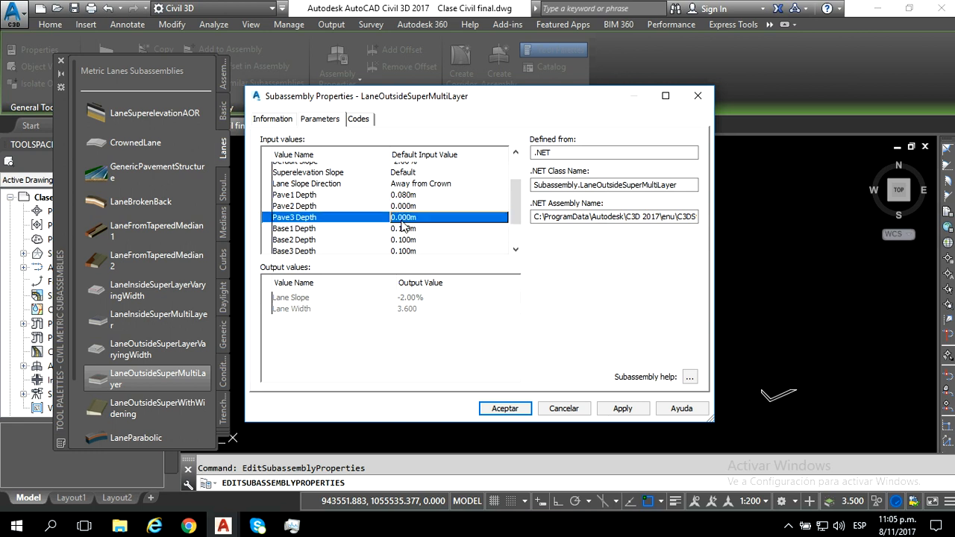
click(404, 228)
click(404, 228)
text(0.3)
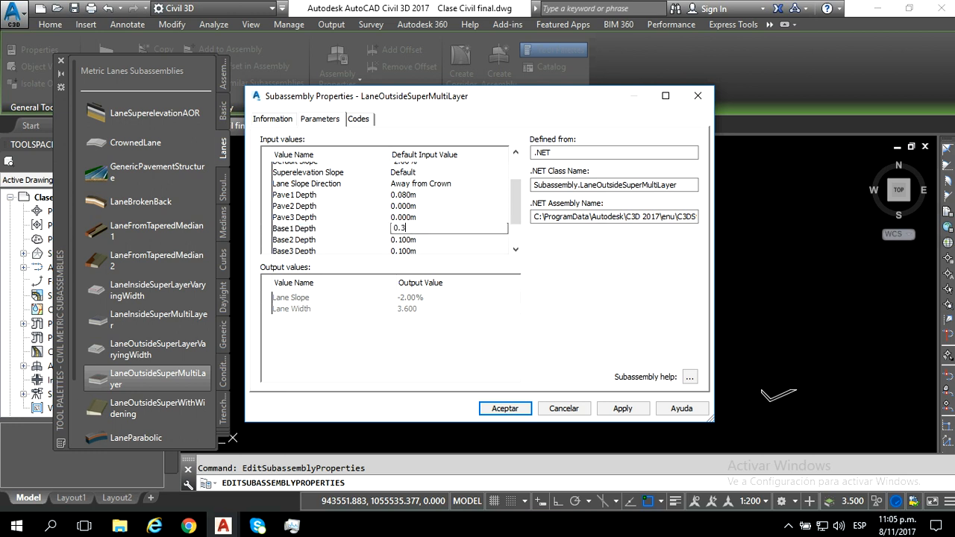
key(Return)
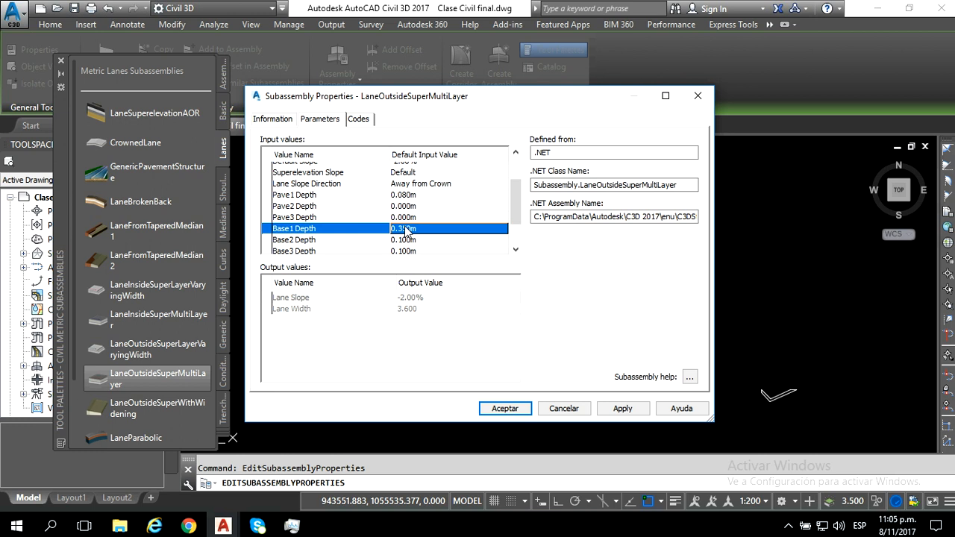
- Set both the Base2 Depth and the Base3 Depth of the lane to 0 m
scroll(405, 232, down, 1)
click(411, 205)
click(409, 204)
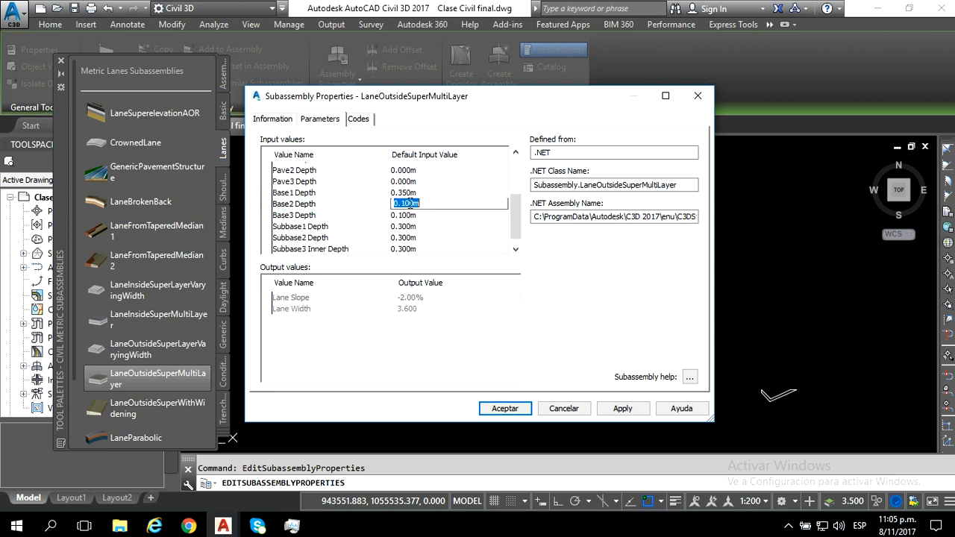
text(0)
key(Return)
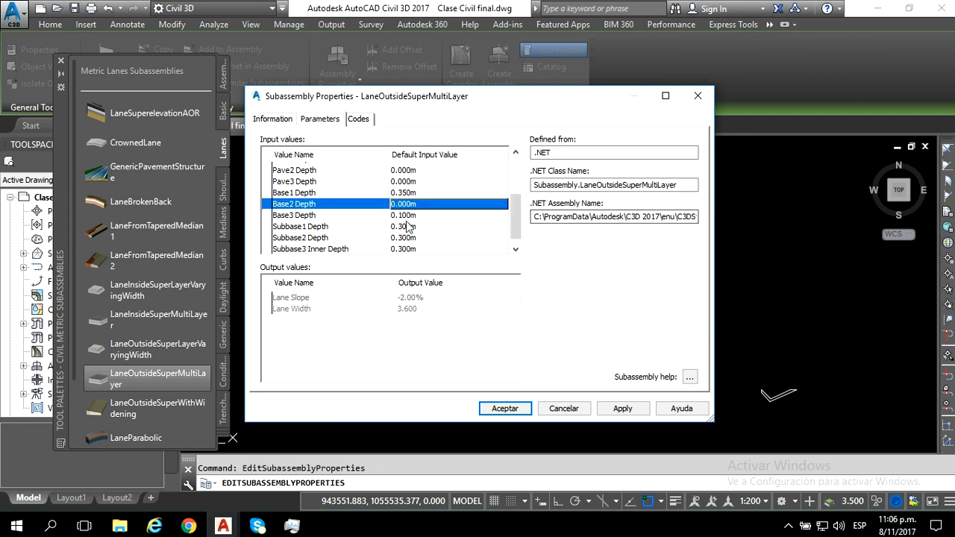
click(405, 216)
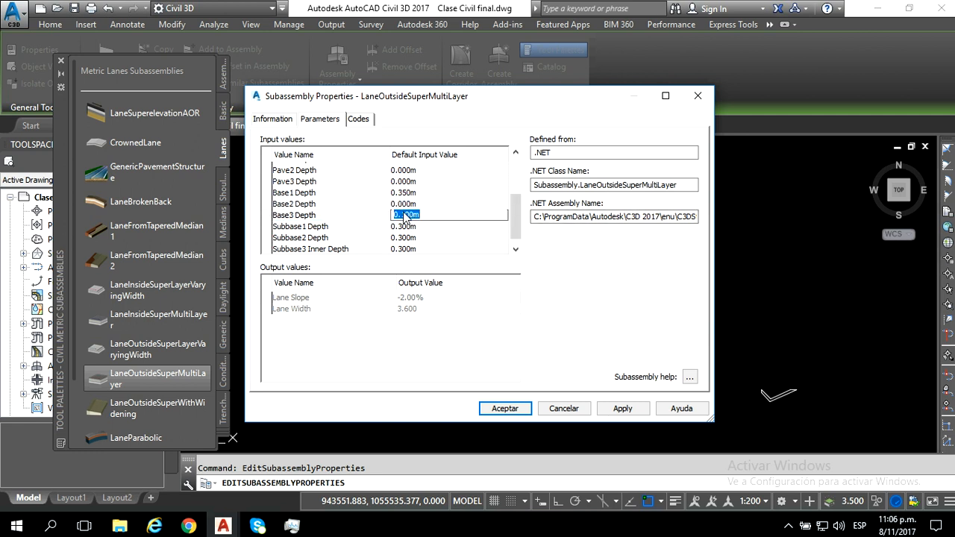
text(0)
key(Return)
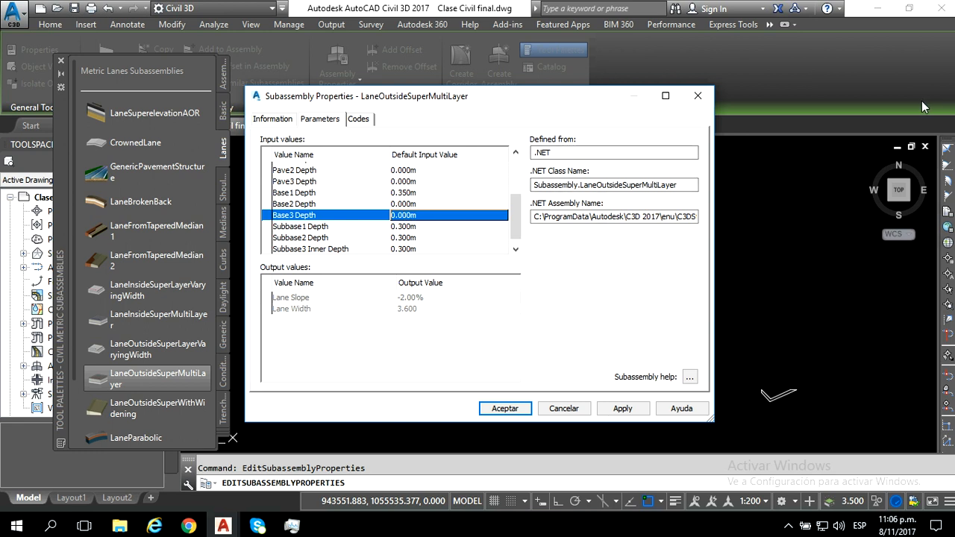
- Set the lane's Subbase1 Depth to 0.4 m and its Subbase2 Depth to 0 m
click(408, 227)
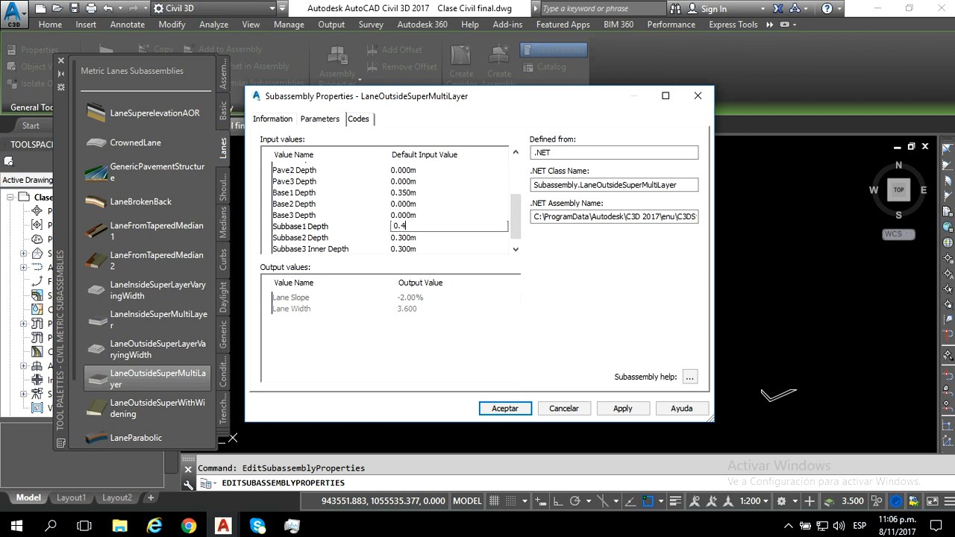
key(Return)
click(397, 237)
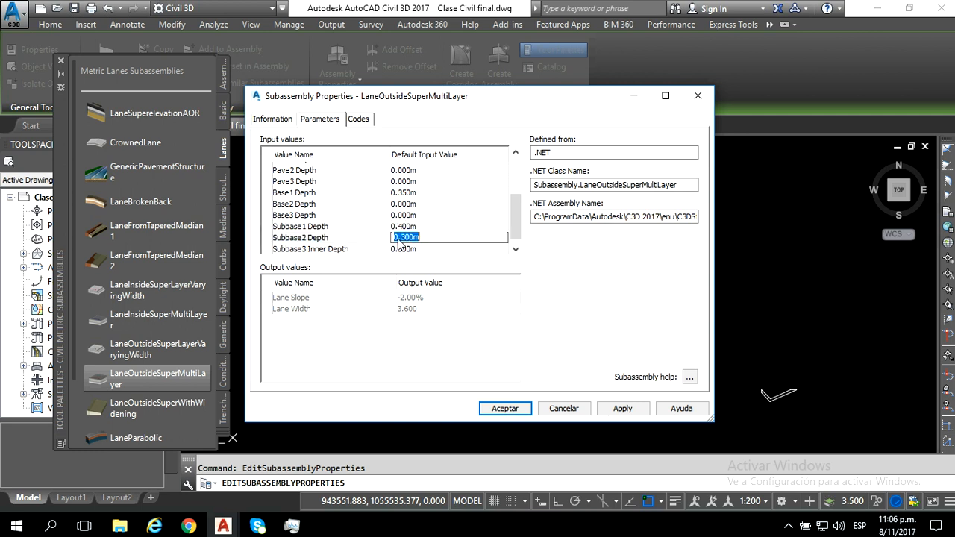
text(0)
key(Return)
- Set the lane's Subbase3 Inner Depth and Subbase3 Outer Depth to 0 m and accept the subassembly properties
click(402, 250)
text(0)
key(Return)
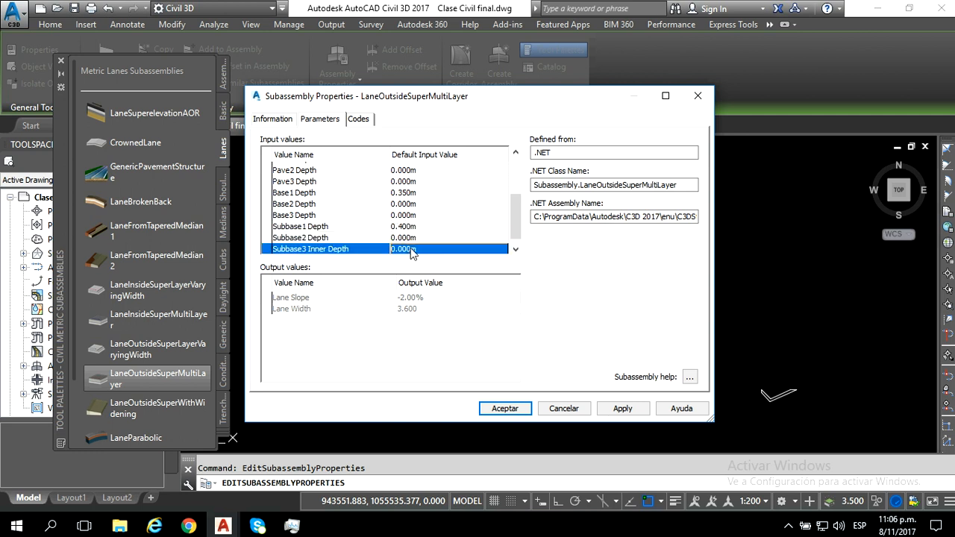
click(516, 252)
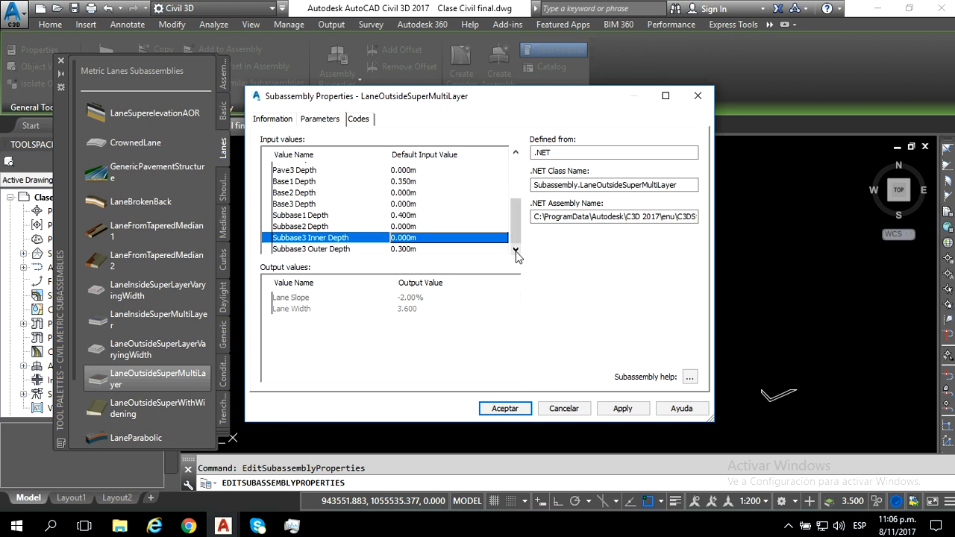
click(405, 250)
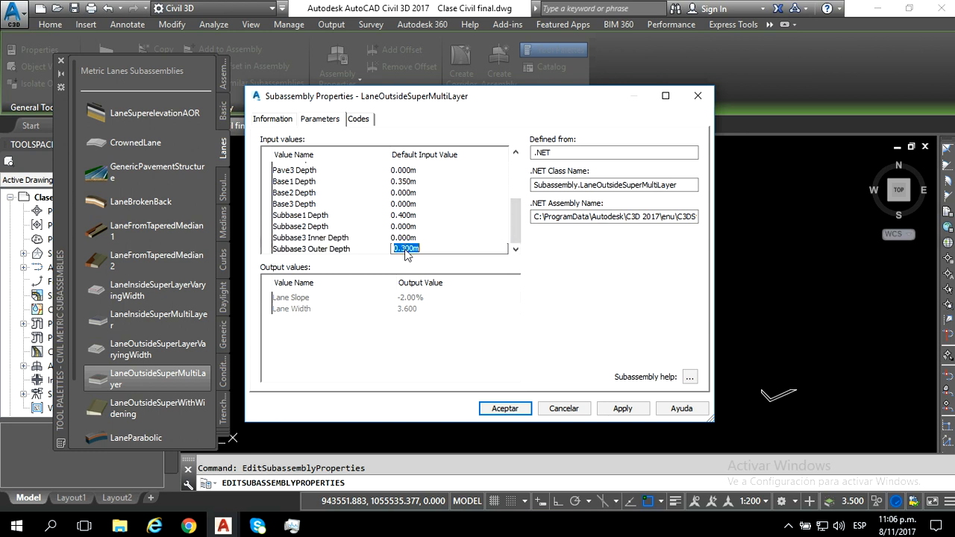
text(0)
key(Return)
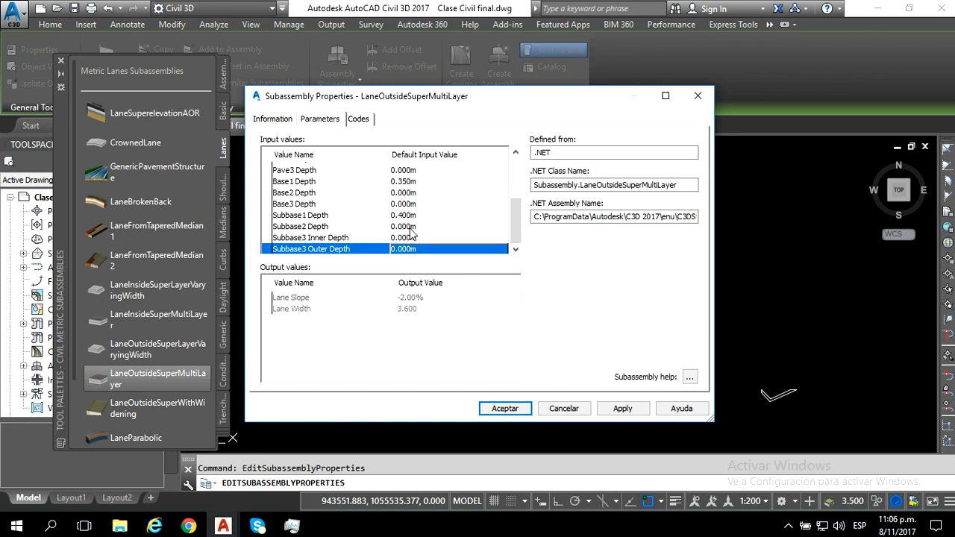
click(501, 408)
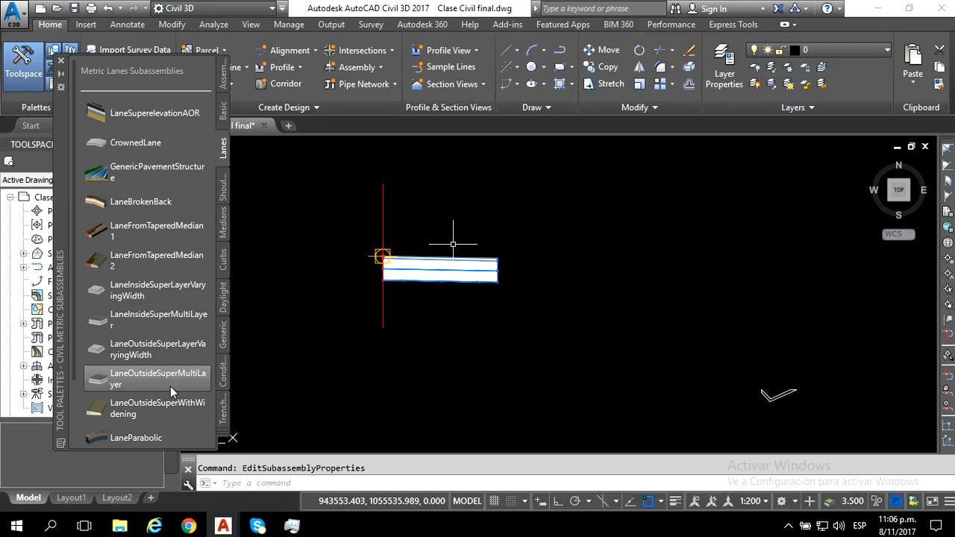
- Examine the pavement, base and subbase layers of the right lane in the assembly
scroll(494, 251, up, 4)
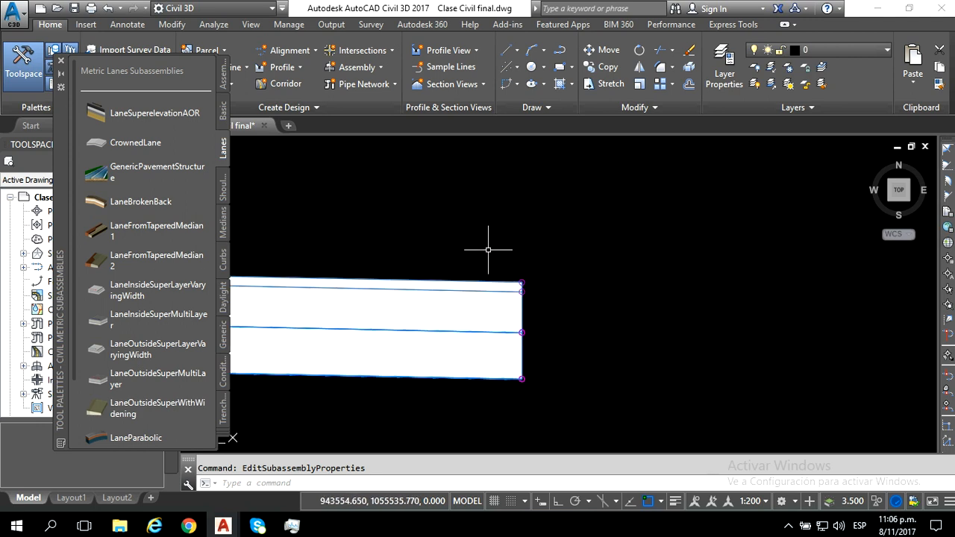
scroll(485, 253, down, 2)
scroll(484, 253, down, 2)
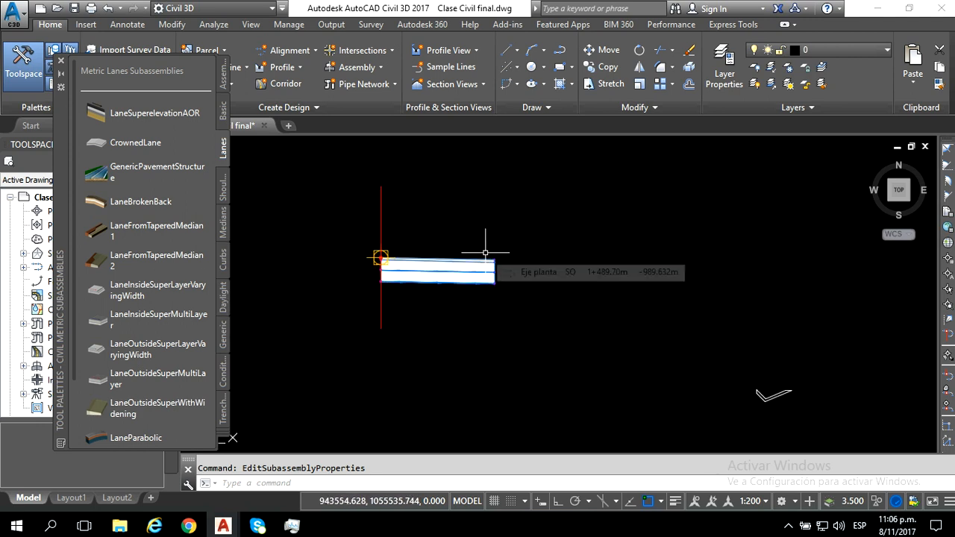
scroll(485, 251, up, 2)
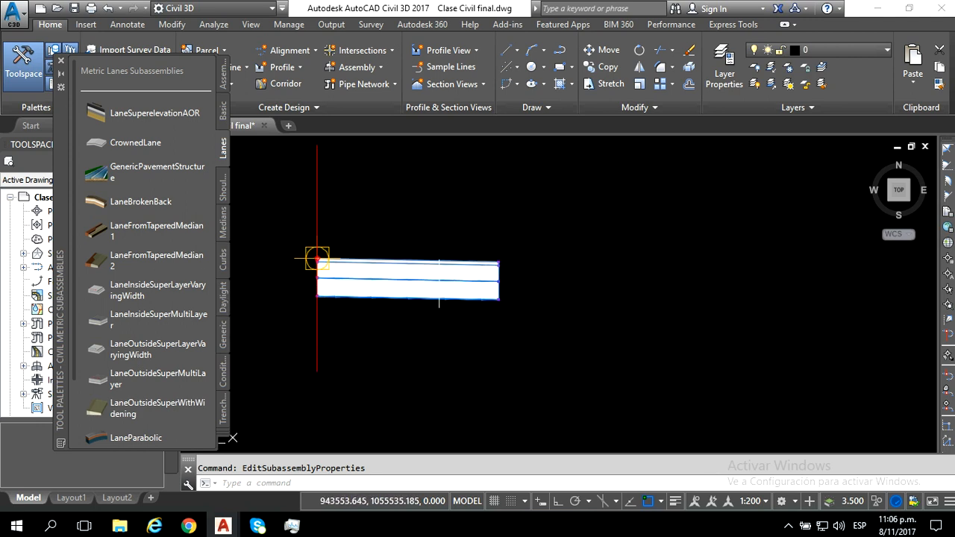
scroll(485, 245, down, 1)
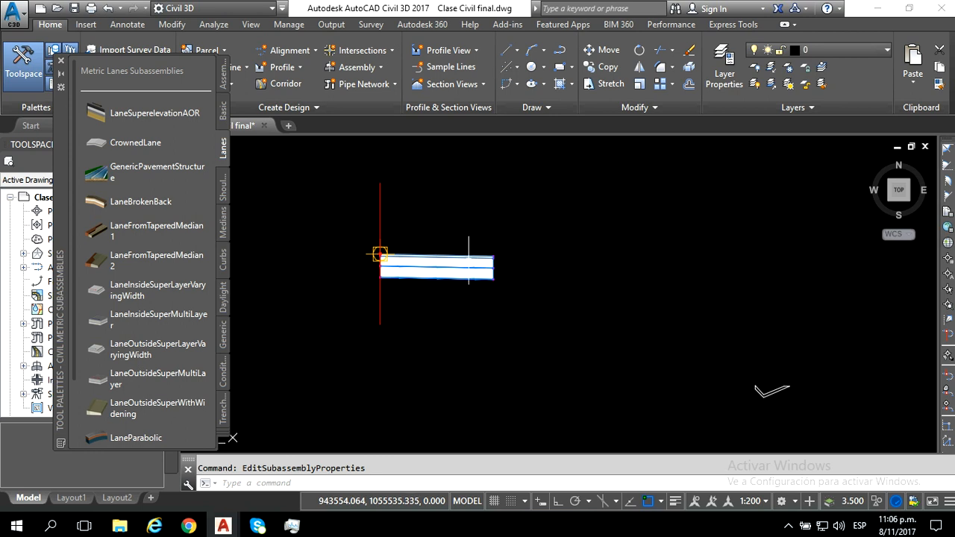
mouse_move(468, 256)
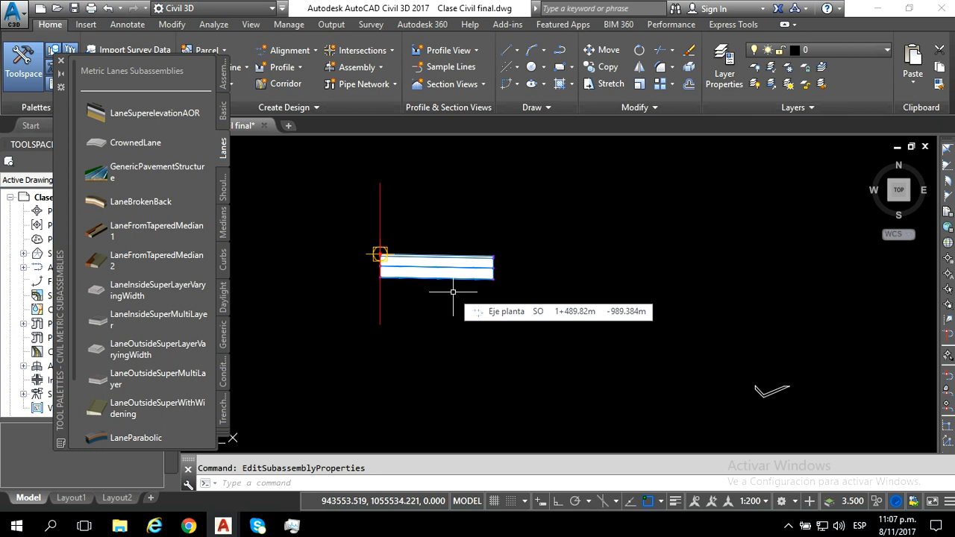
scroll(488, 260, up, 5)
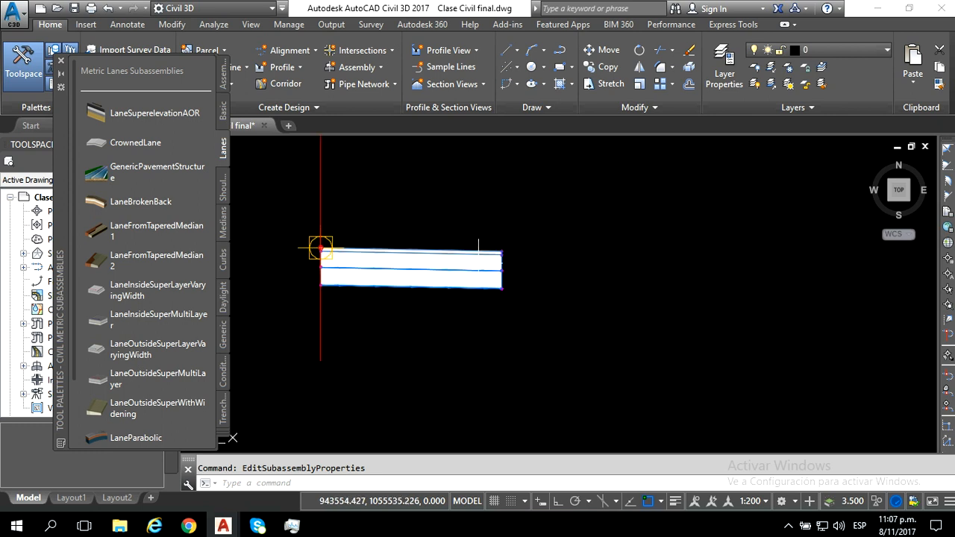
scroll(500, 249, down, 2)
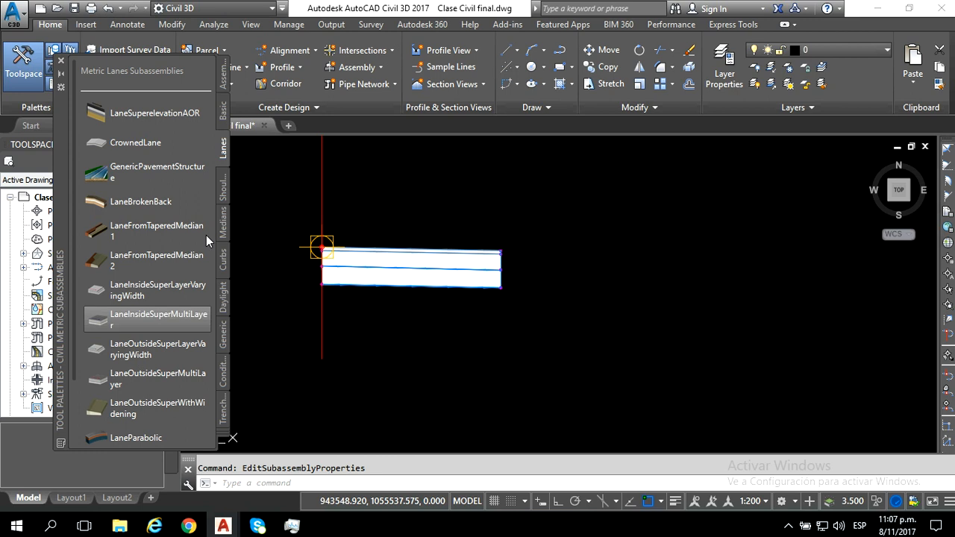
- Attach a metric ConditionalCutOrFill subassembly of type Cut to the upper outer marker point of the right lane
click(224, 377)
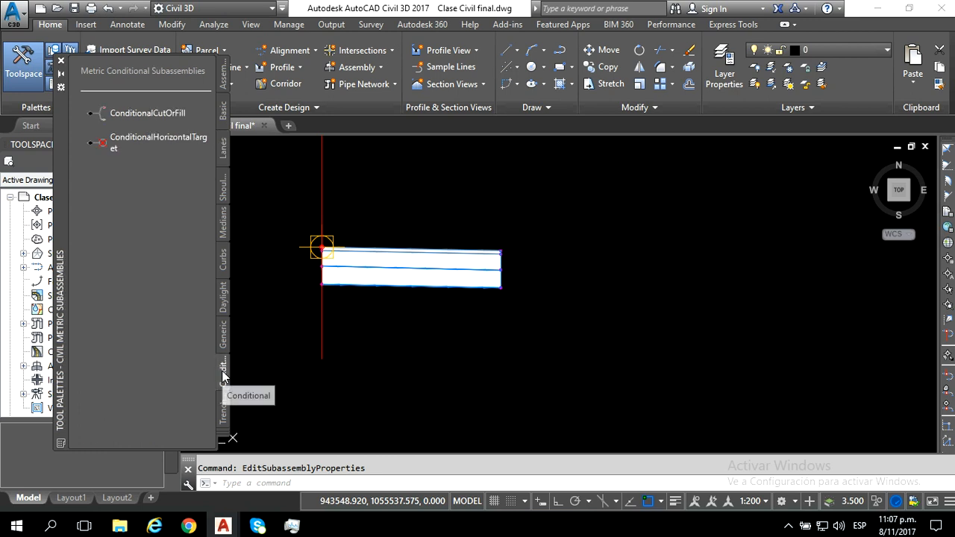
click(153, 112)
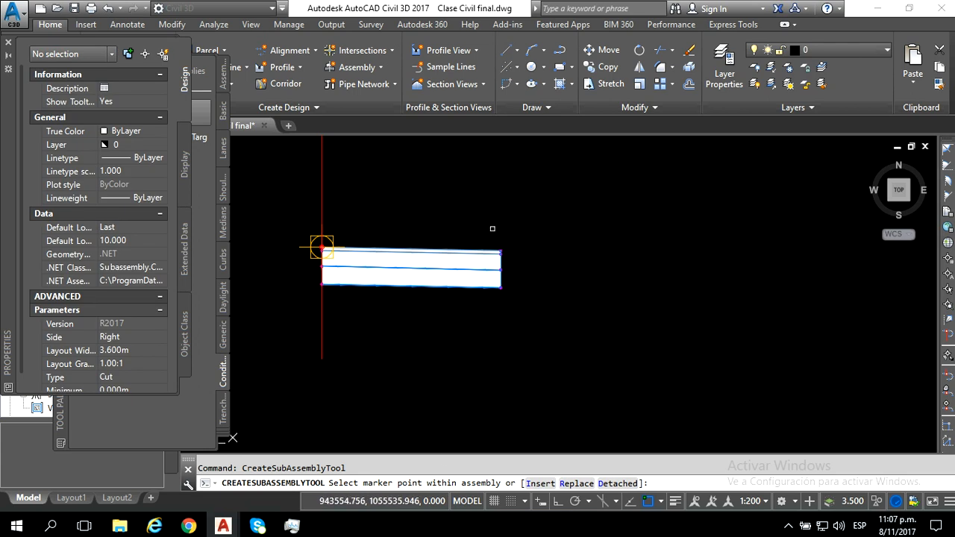
scroll(493, 231, up, 5)
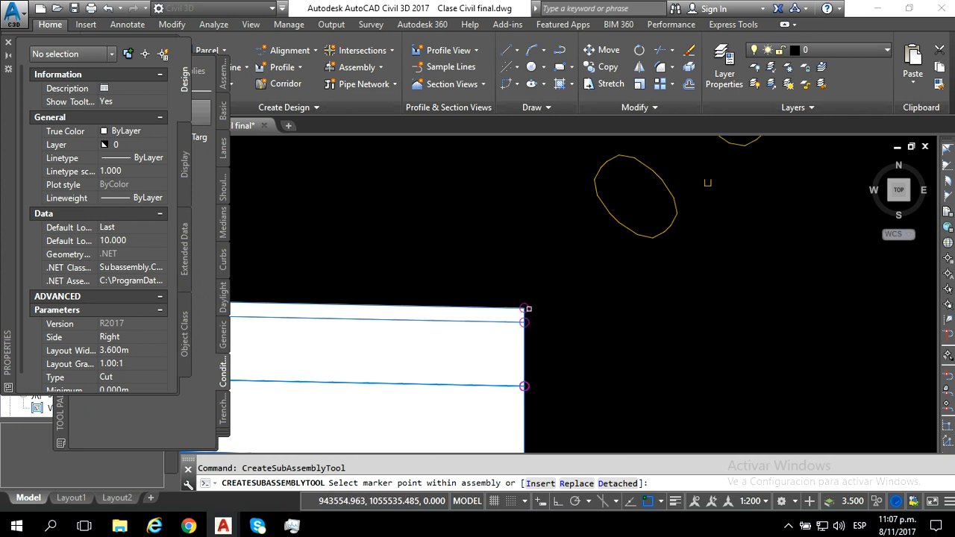
click(525, 308)
key(Escape)
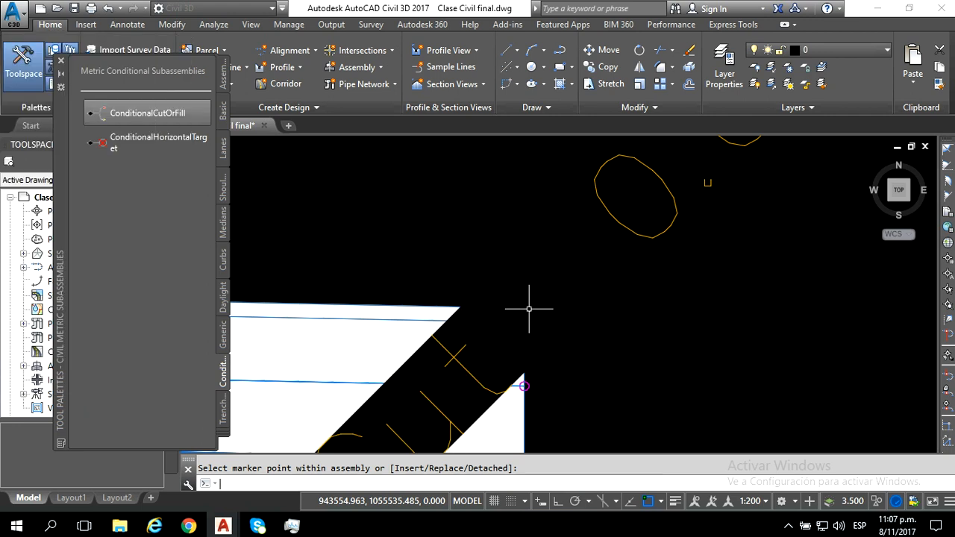
- Set the layout width of the right ConditionalCutOrFill subassembly to 10 m, keeping its type as Cut
scroll(528, 309, down, 5)
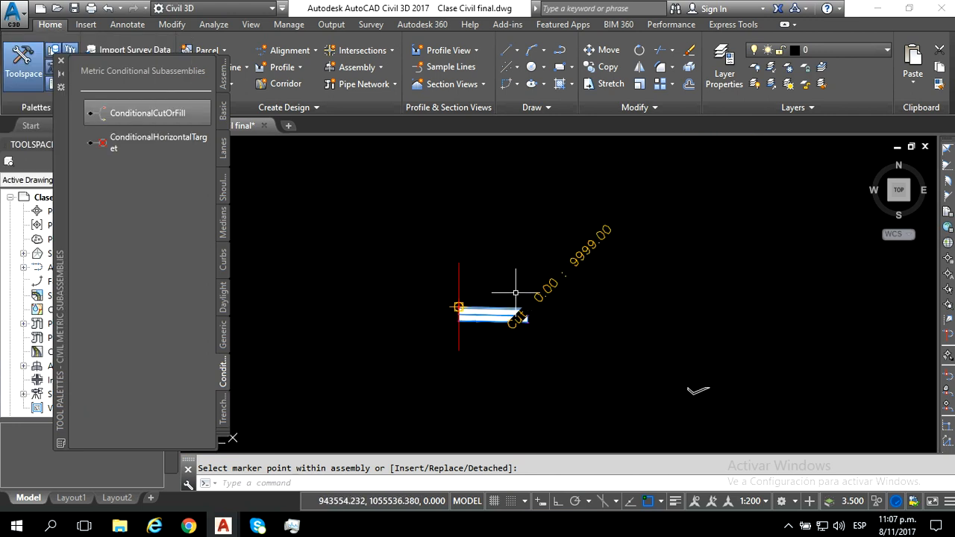
middle_drag(550, 243, 519, 213)
key(Escape)
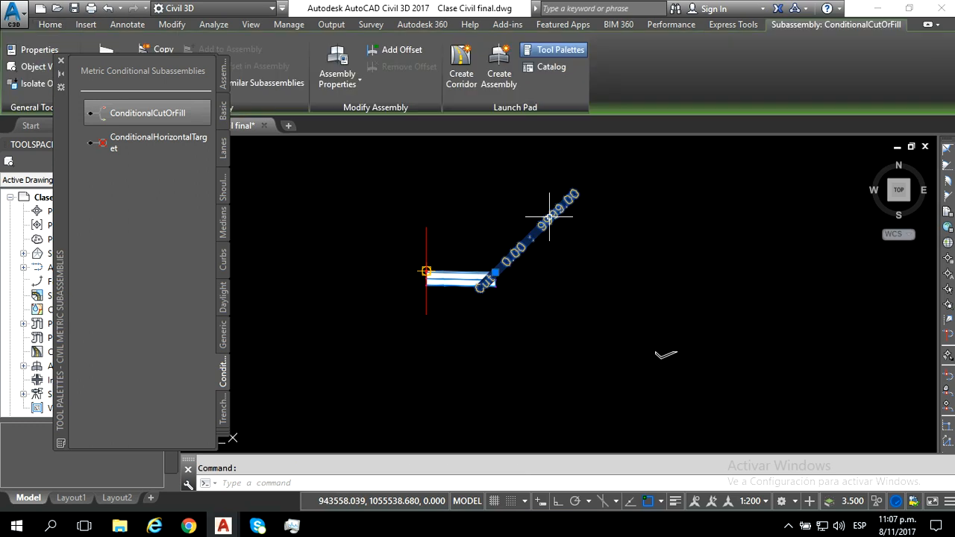
right_click(550, 293)
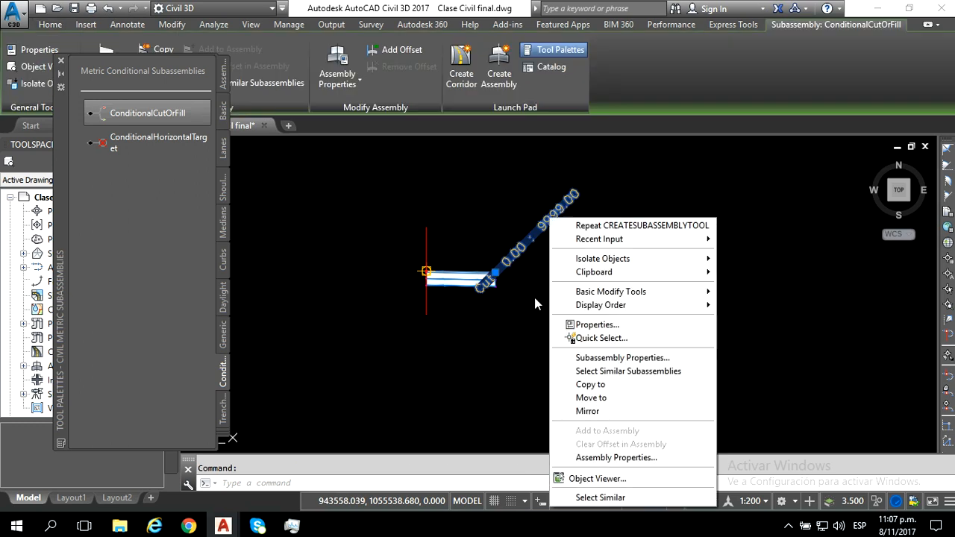
click(595, 360)
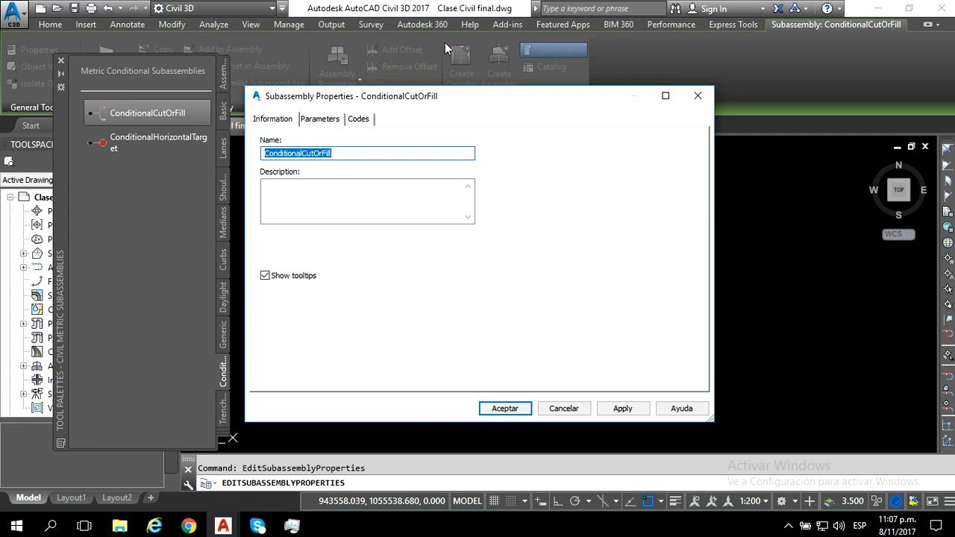
click(323, 121)
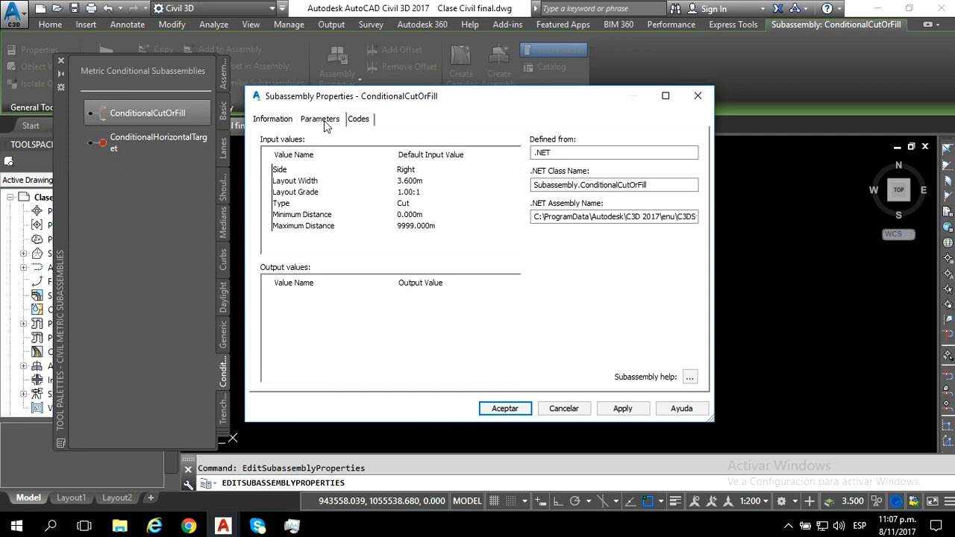
double_click(416, 182)
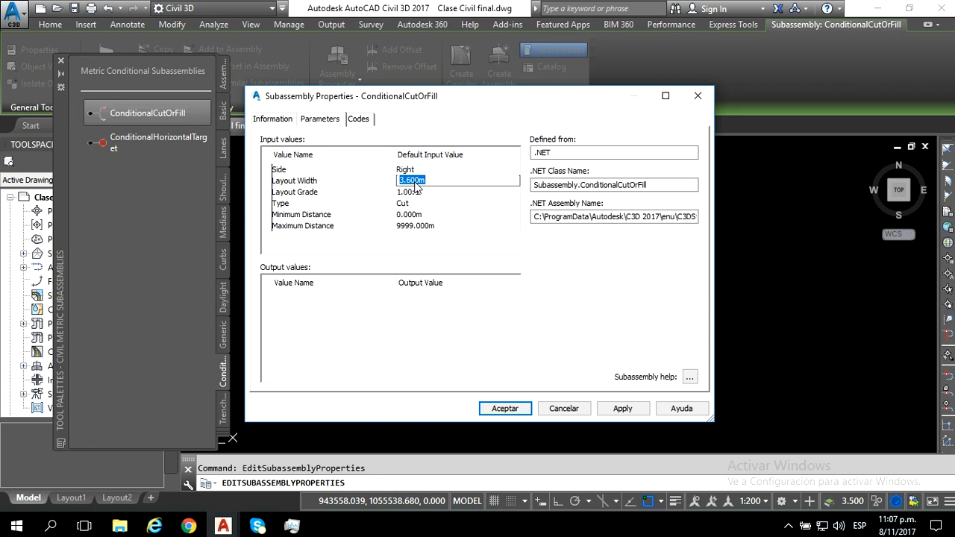
text(10)
click(409, 208)
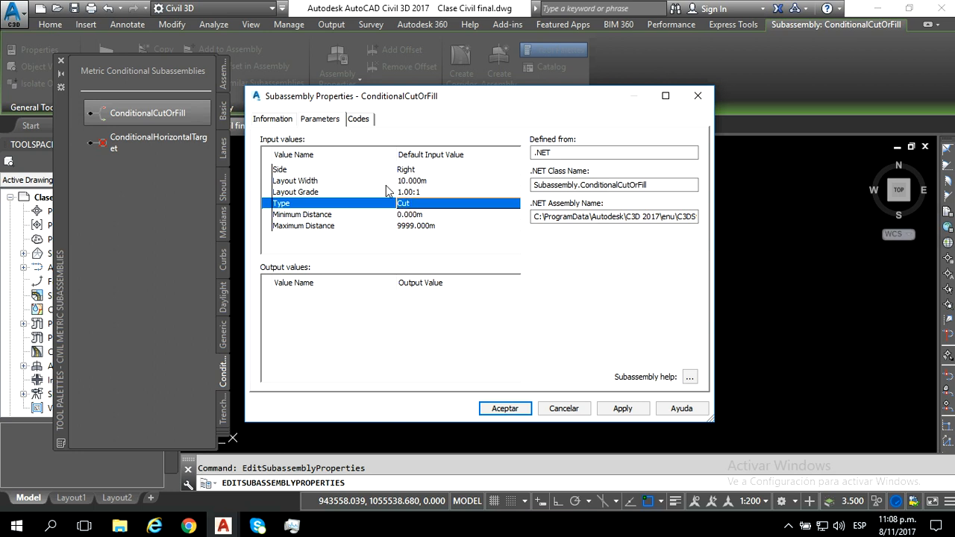
click(505, 408)
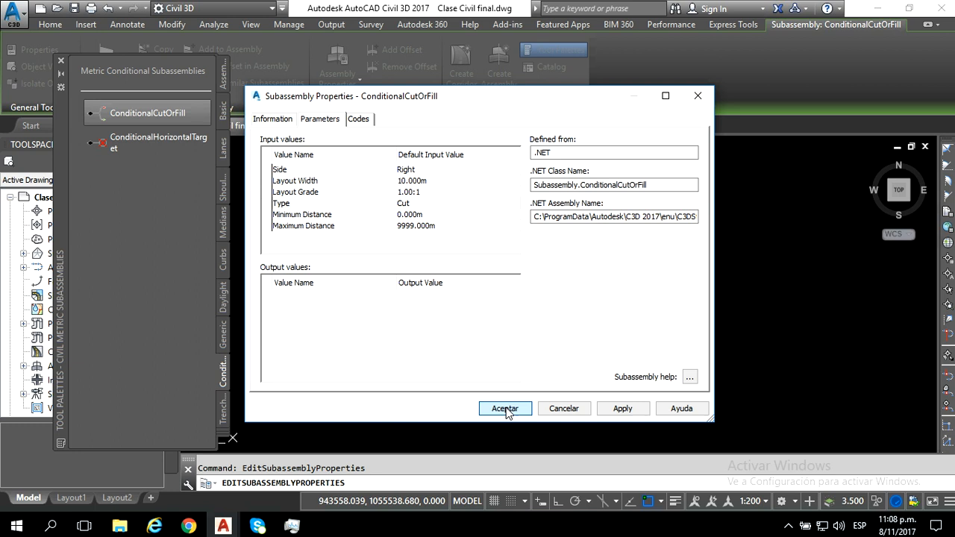
key(Escape)
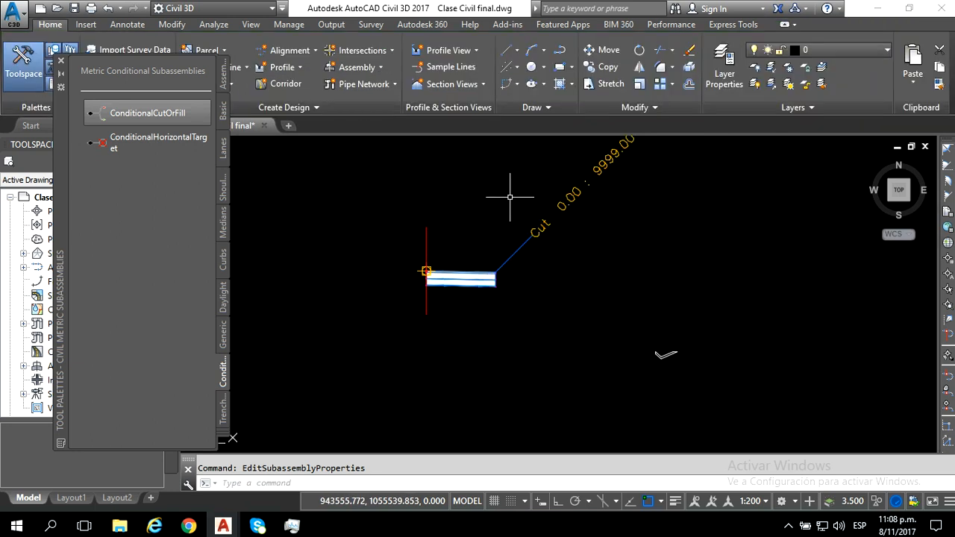
scroll(522, 288, down, 2)
scroll(578, 220, up, 5)
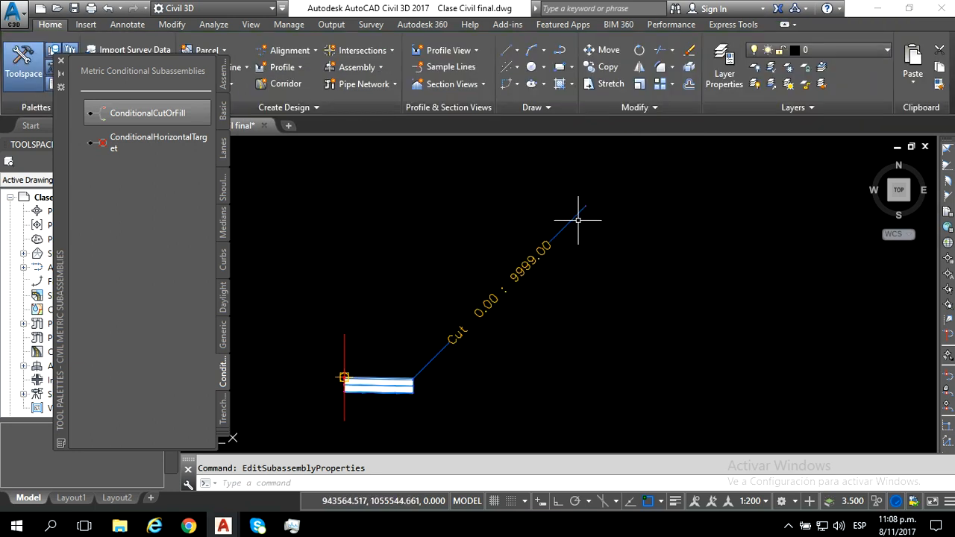
- Examine the Cut link on the right lane and the closed V-shaped ditch polyline drawn below the assembly
scroll(571, 214, down, 3)
scroll(568, 216, up, 3)
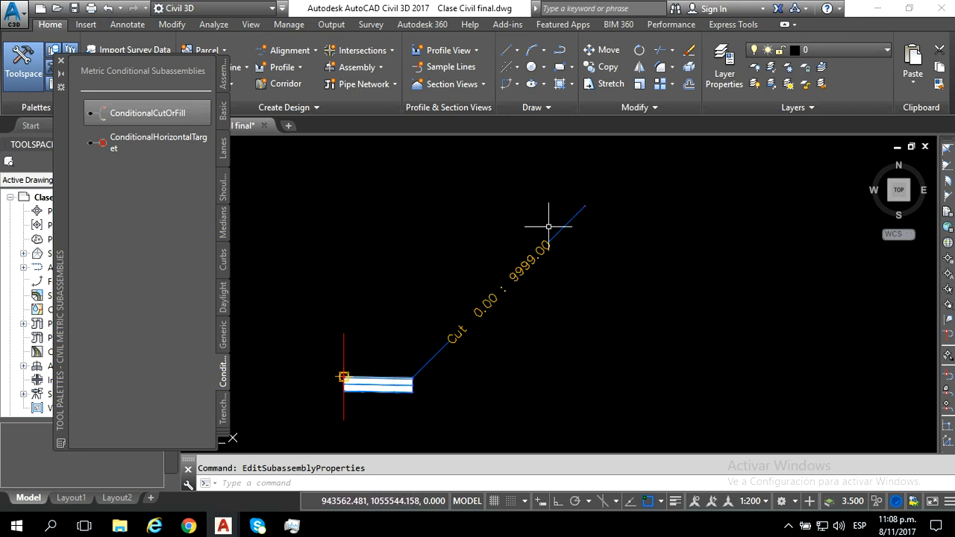
scroll(587, 206, up, 3)
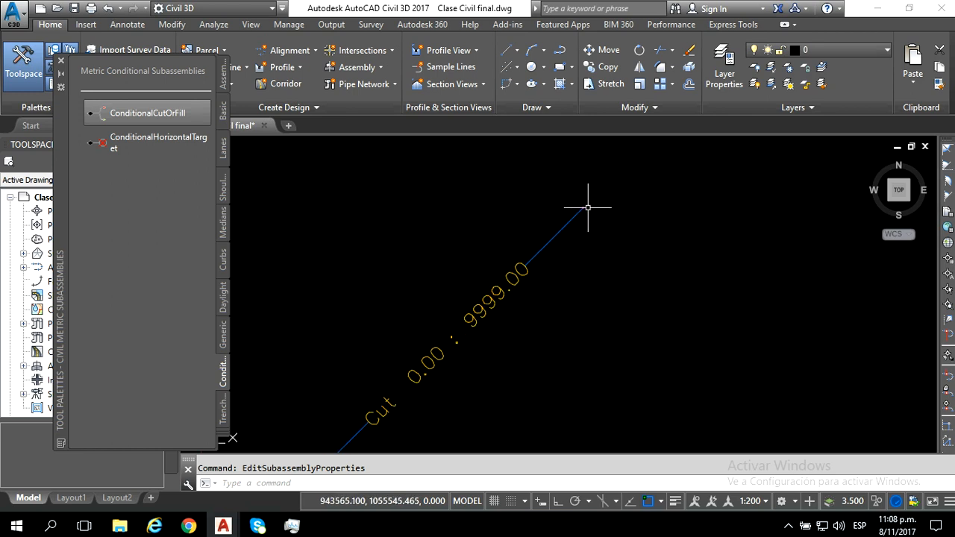
scroll(585, 208, down, 3)
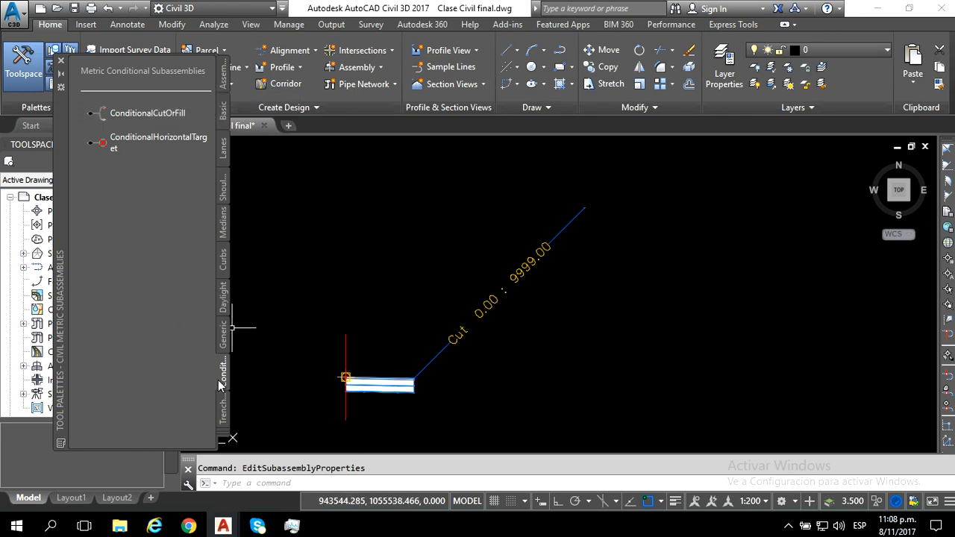
middle_drag(355, 289, 315, 213)
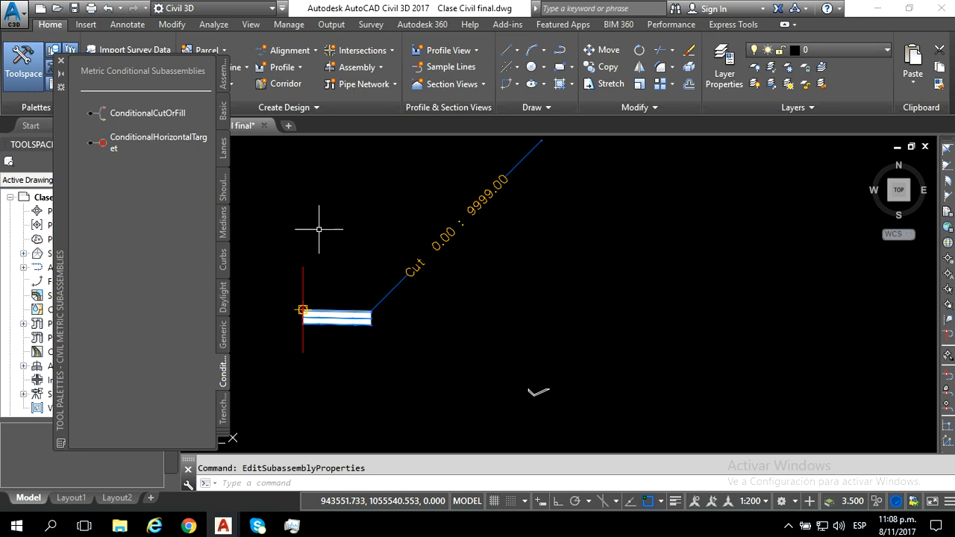
scroll(551, 403, up, 2)
scroll(551, 403, up, 3)
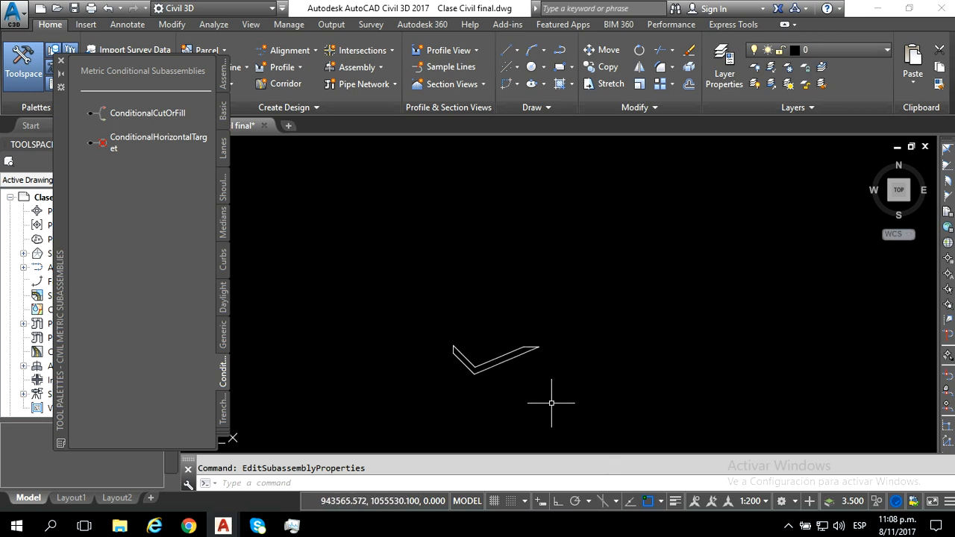
scroll(551, 399, down, 5)
scroll(550, 397, up, 3)
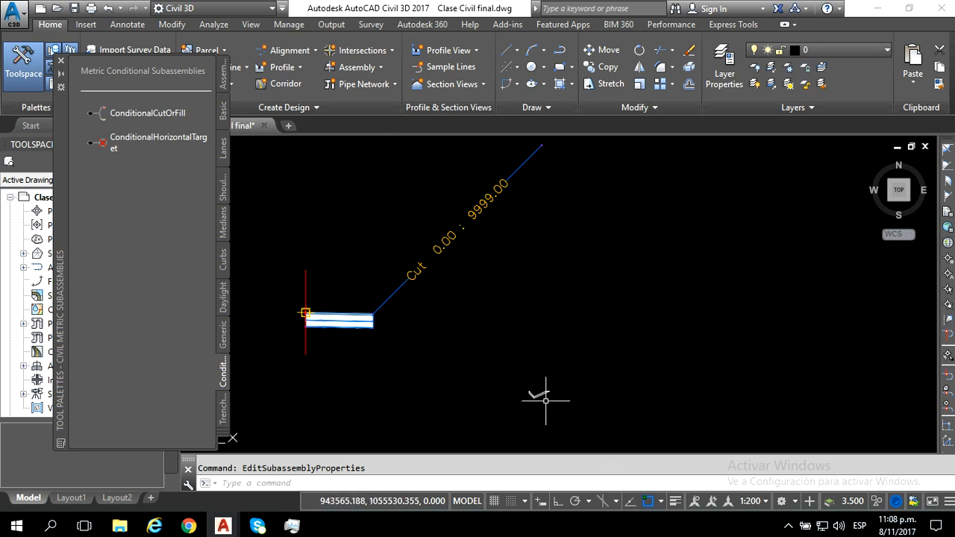
scroll(538, 400, up, 2)
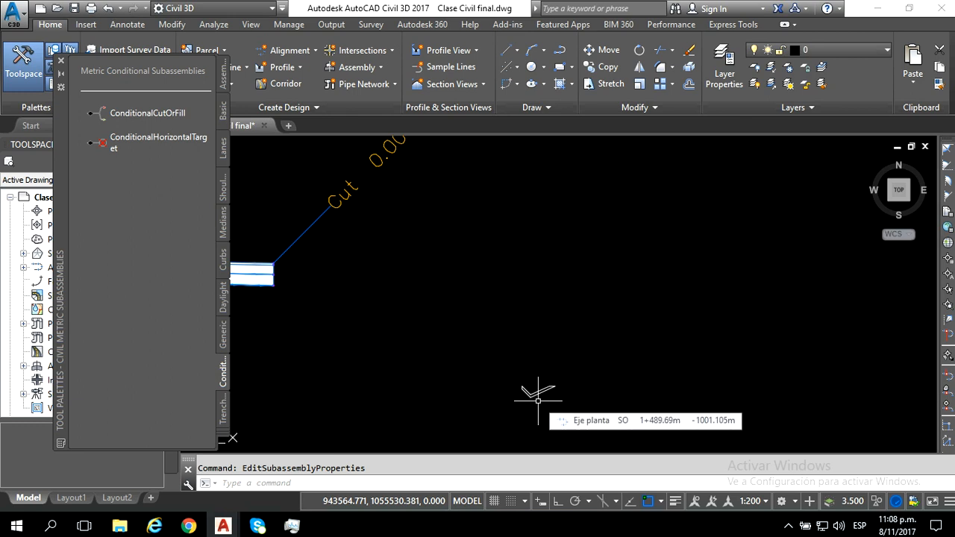
scroll(538, 400, up, 3)
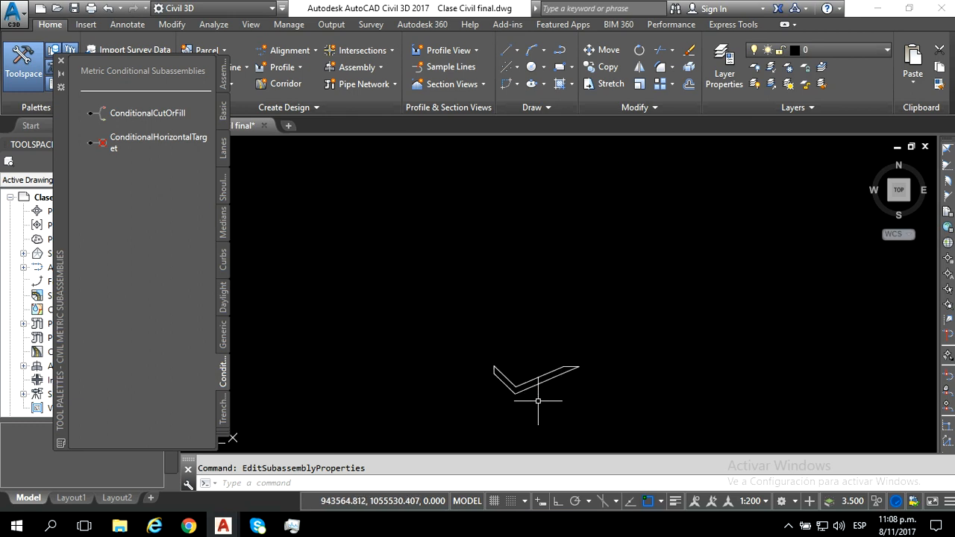
middle_drag(526, 388, 493, 323)
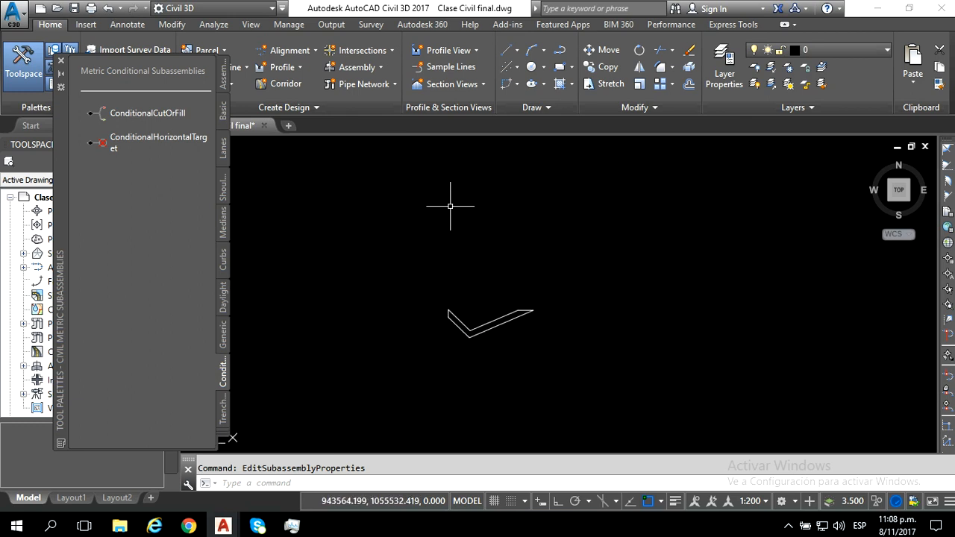
scroll(471, 321, up, 2)
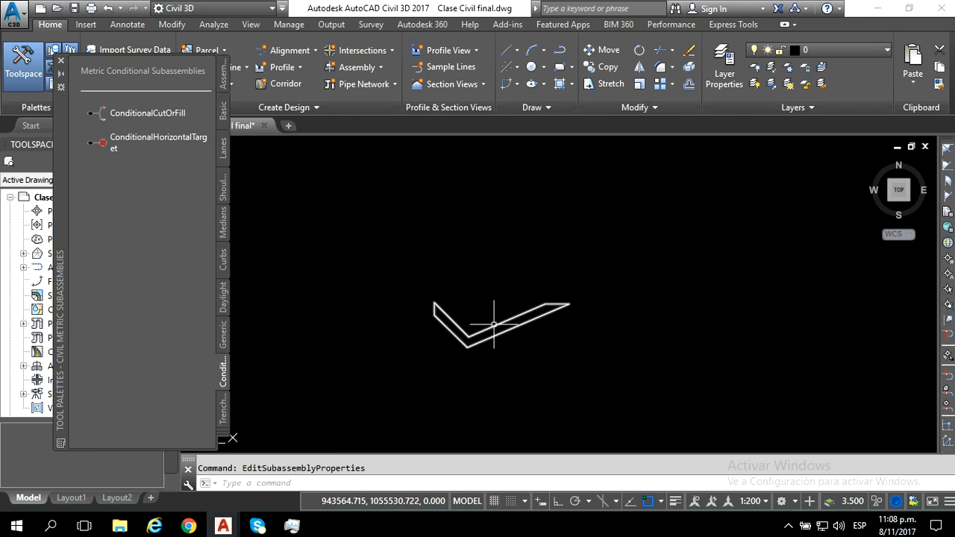
scroll(497, 337, down, 2)
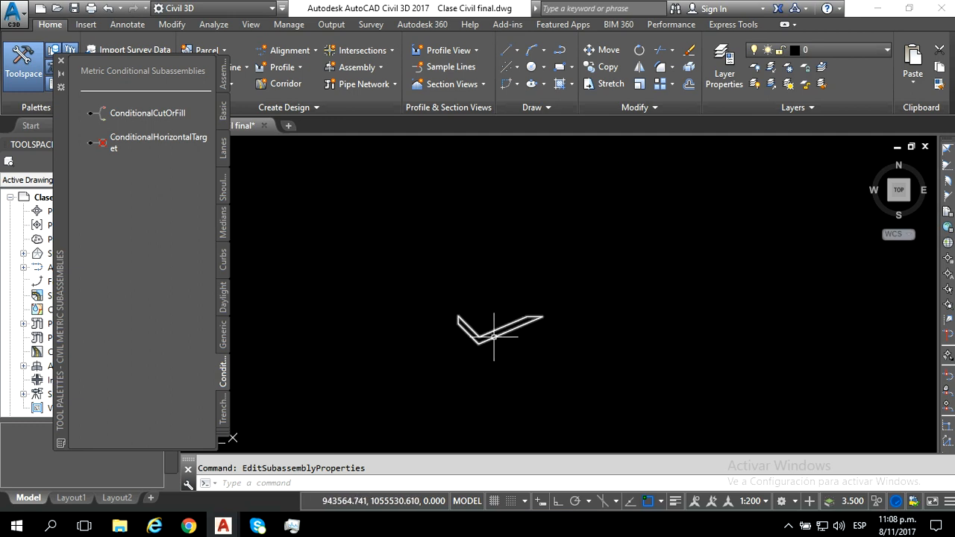
click(495, 333)
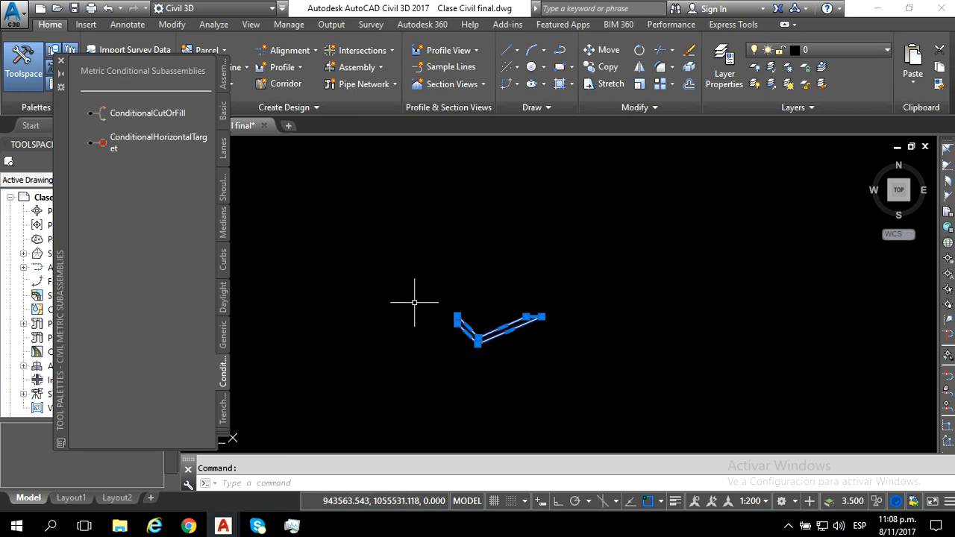
key(Escape)
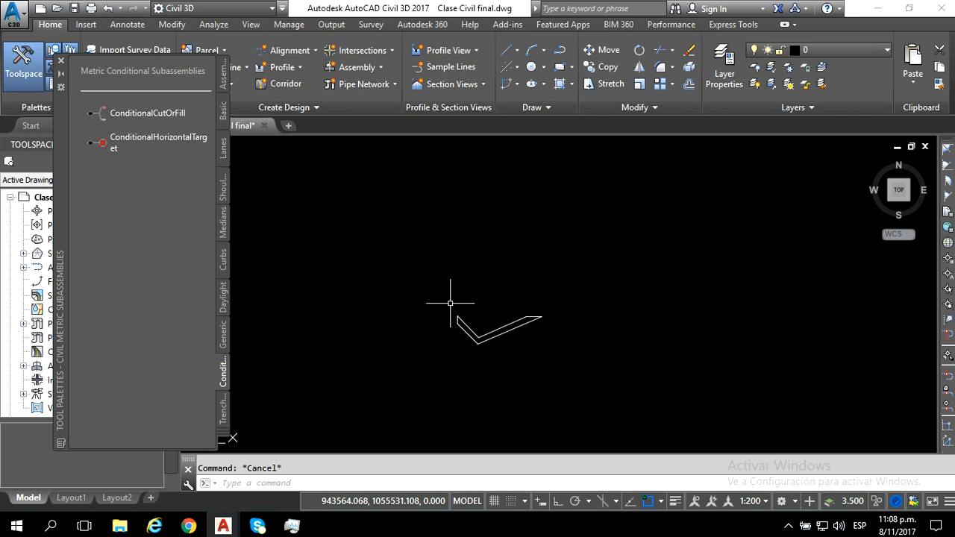
- Draw a line from the ditch polyline's upper-left corner to the midpoint of its long inner sloped edge
scroll(455, 313, up, 4)
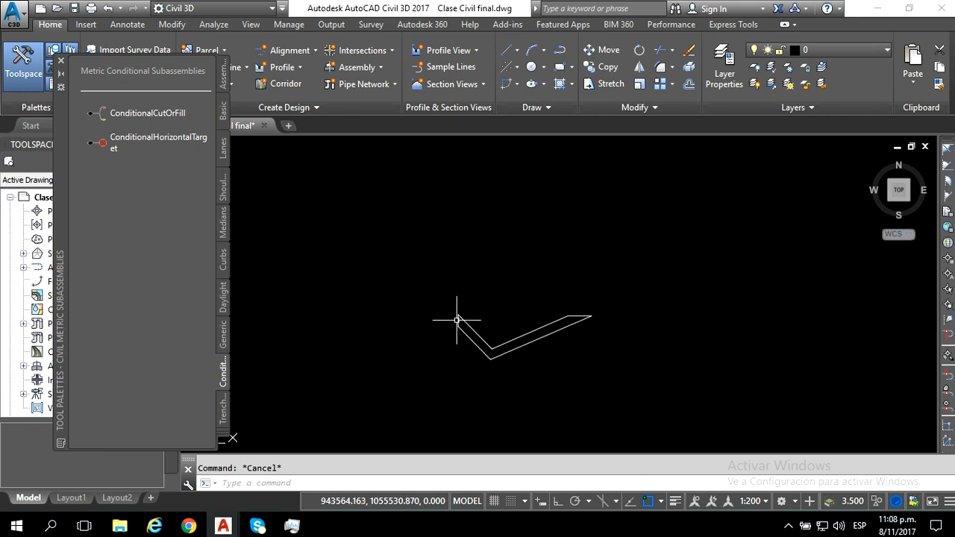
scroll(456, 316, down, 2)
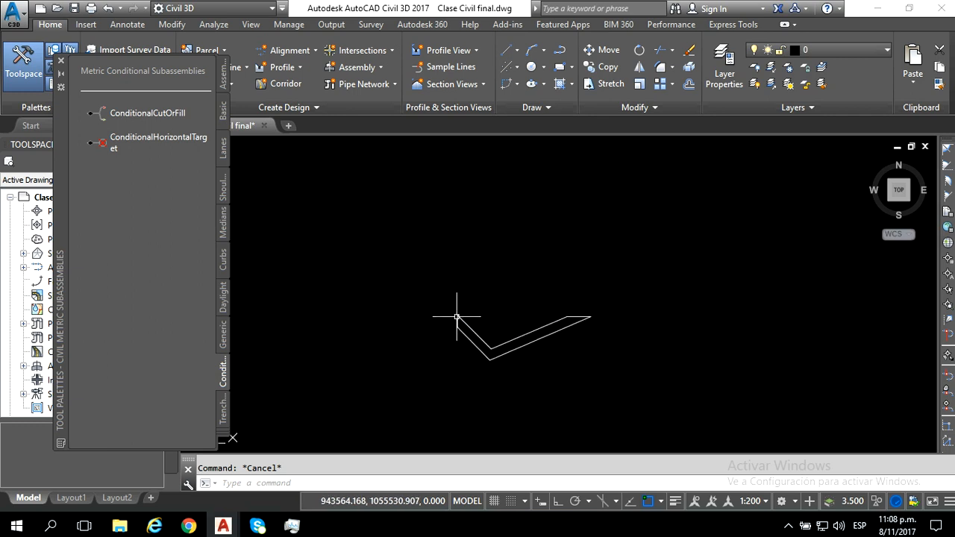
key(Return)
click(456, 316)
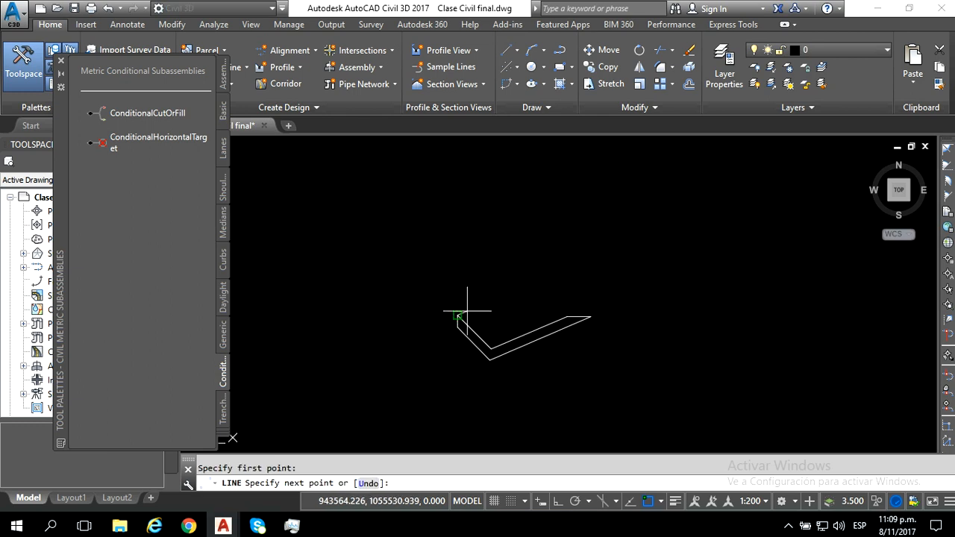
text(mid)
key(Return)
click(526, 329)
key(Return)
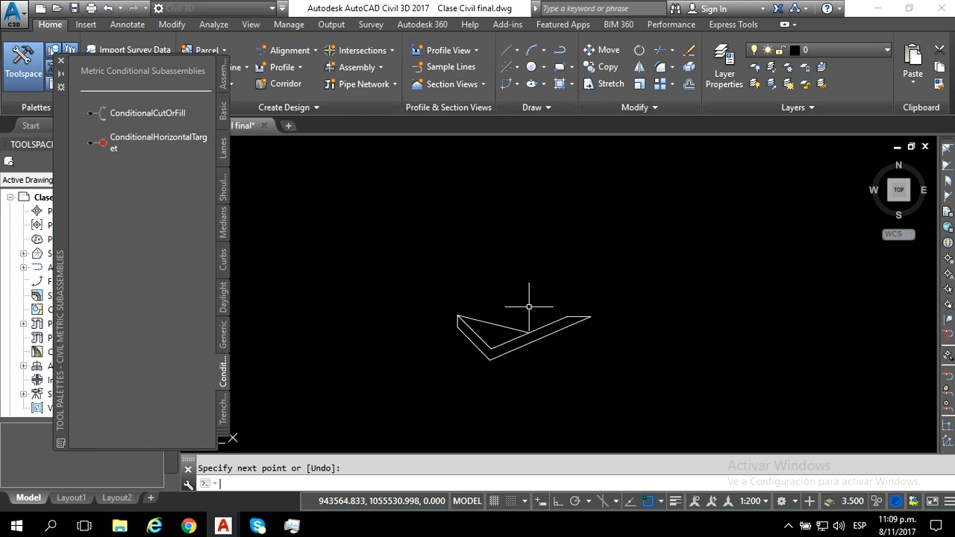
- Erase the line that crosses the ditch opening
middle_drag(529, 306, 504, 283)
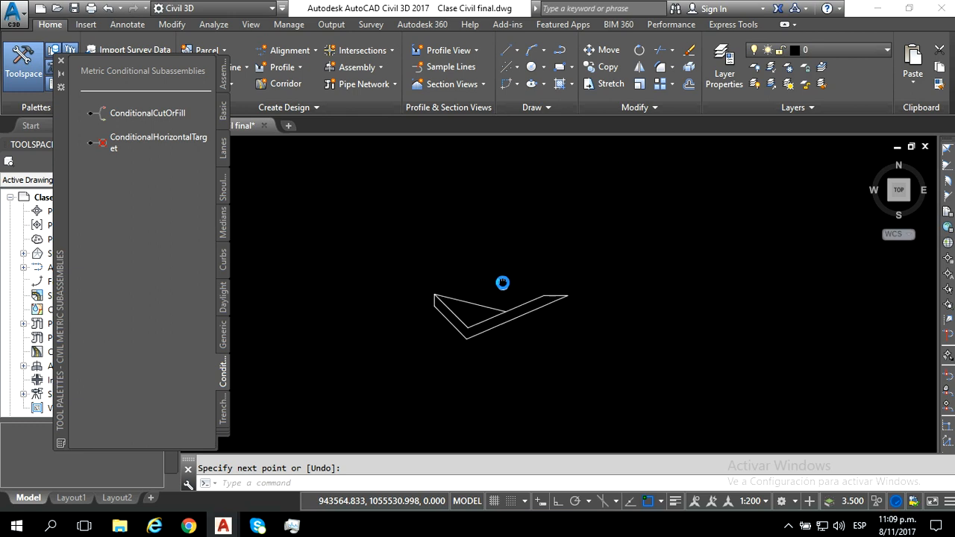
click(461, 302)
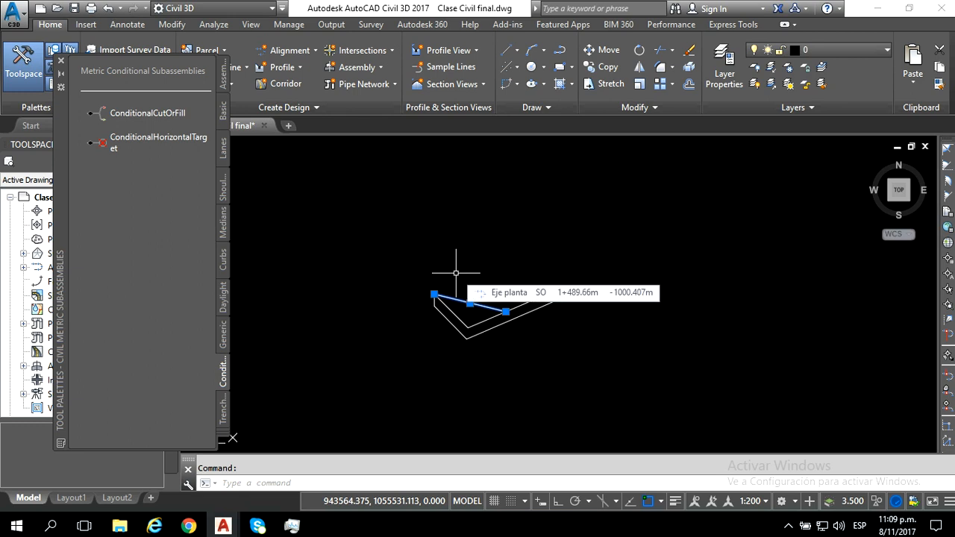
key(Delete)
scroll(460, 269, down, 1)
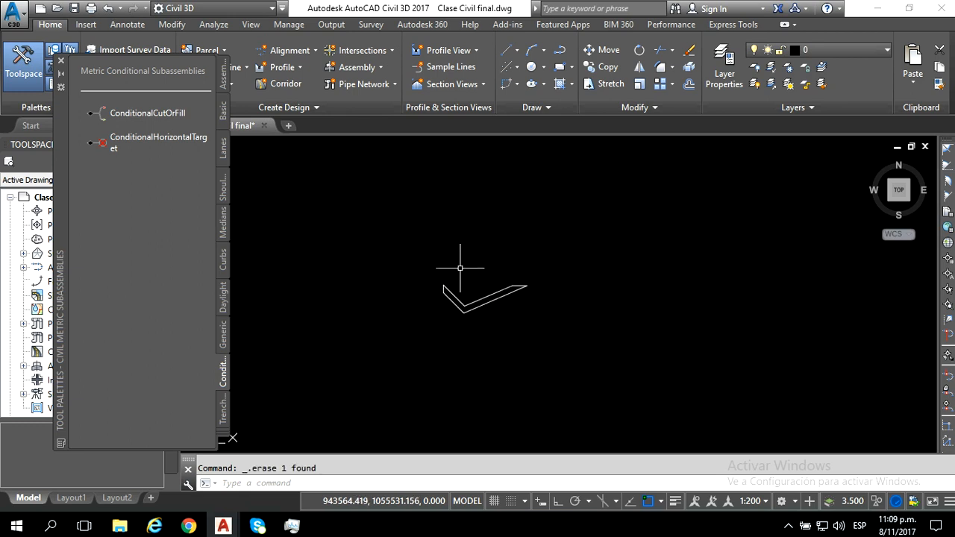
- Collapse the subassembly tool palette and convert the ditch polyline into a subassembly named Cuneta
scroll(441, 314, down, 2)
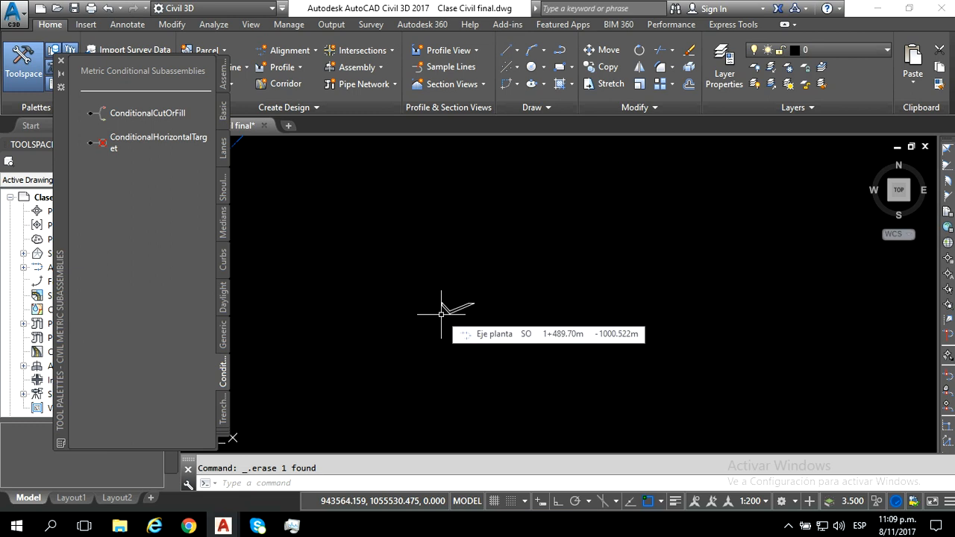
middle_drag(441, 314, 505, 316)
middle_drag(383, 320, 414, 324)
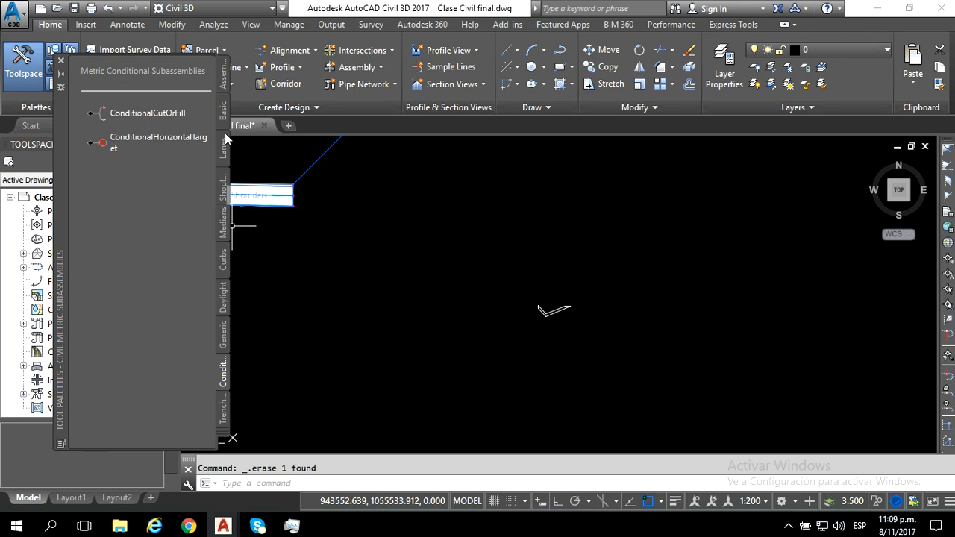
click(61, 74)
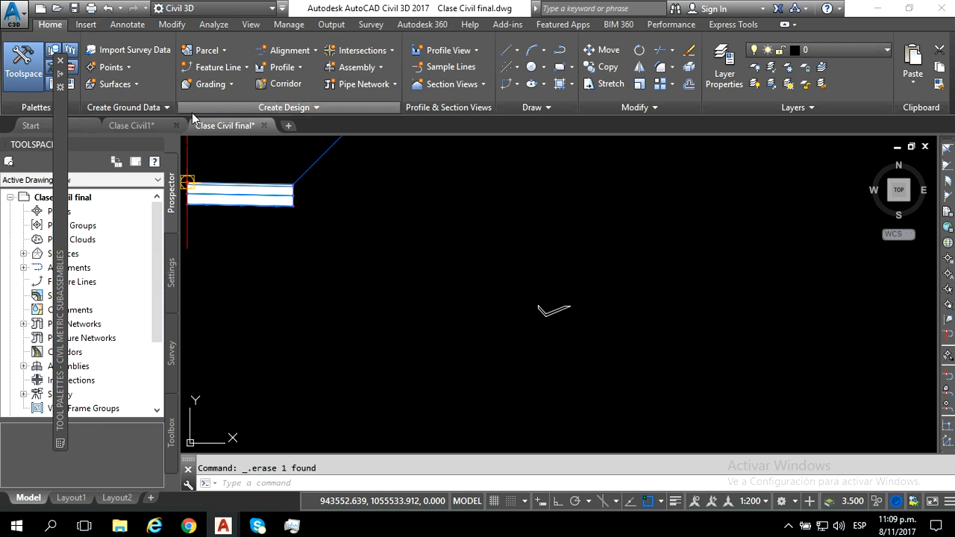
click(309, 107)
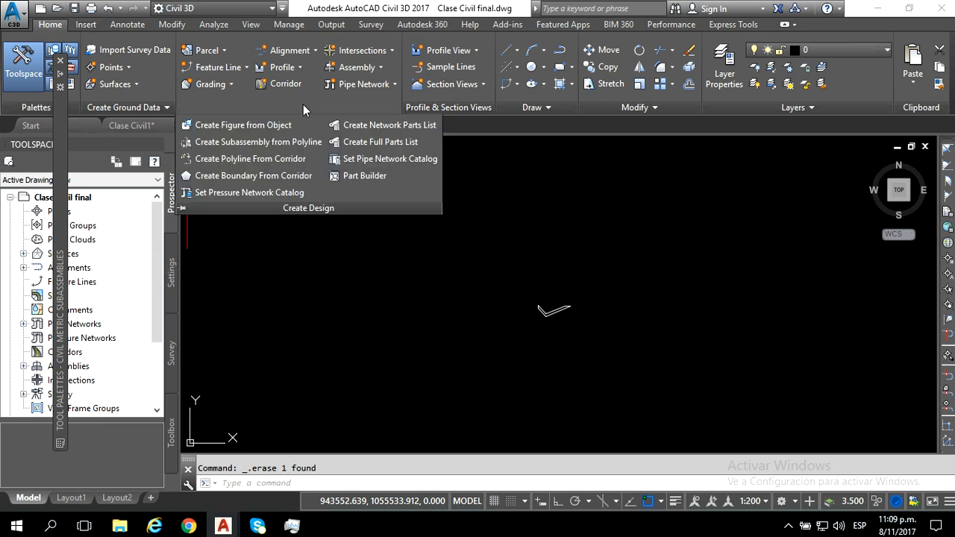
click(272, 142)
scroll(561, 323, up, 4)
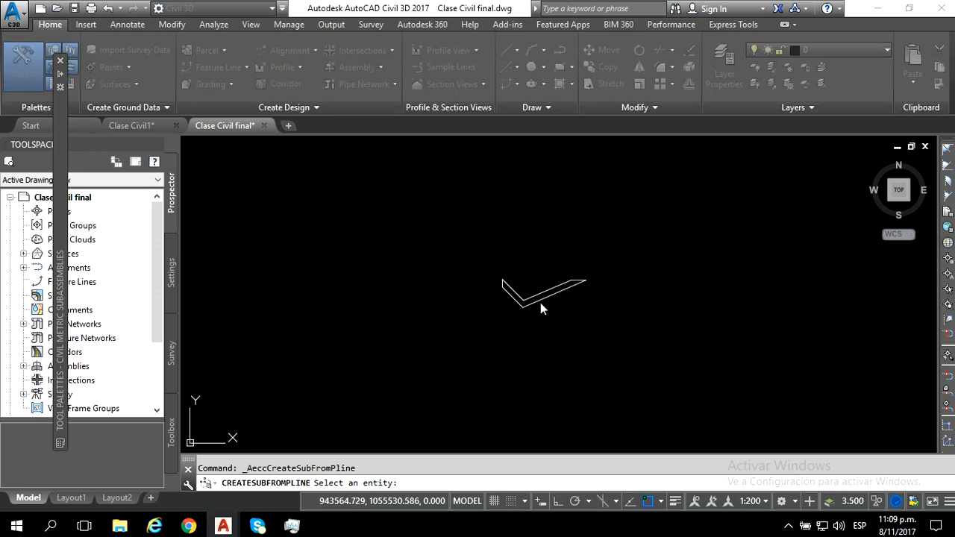
click(540, 302)
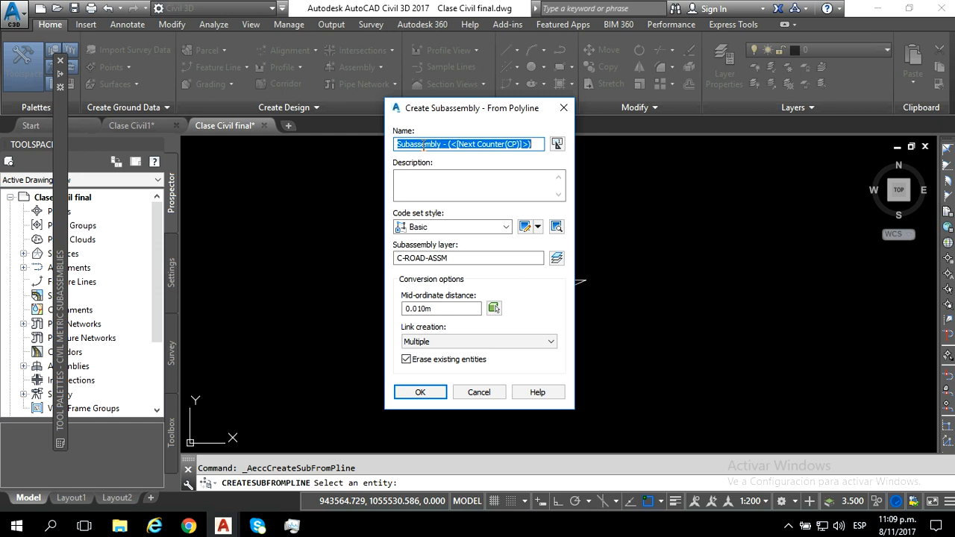
text(Cuneta)
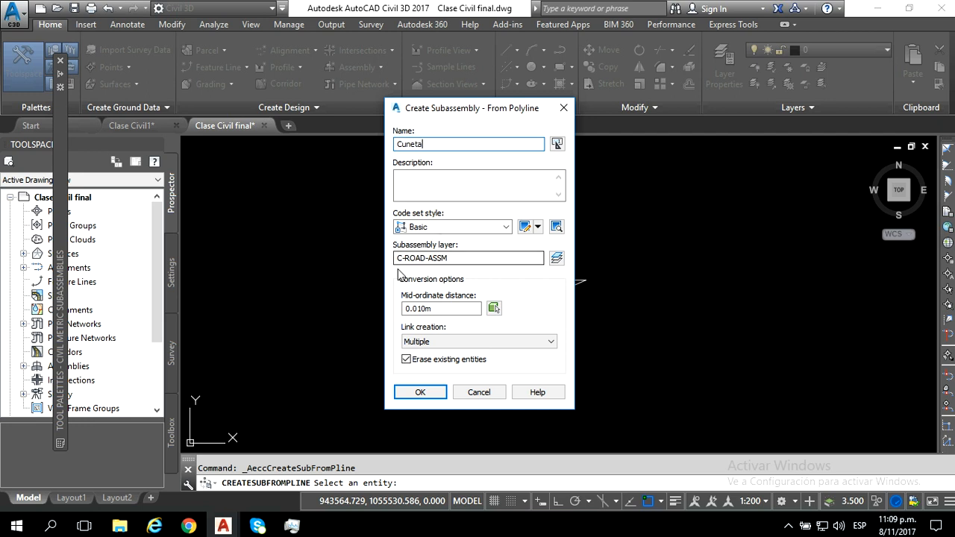
click(420, 393)
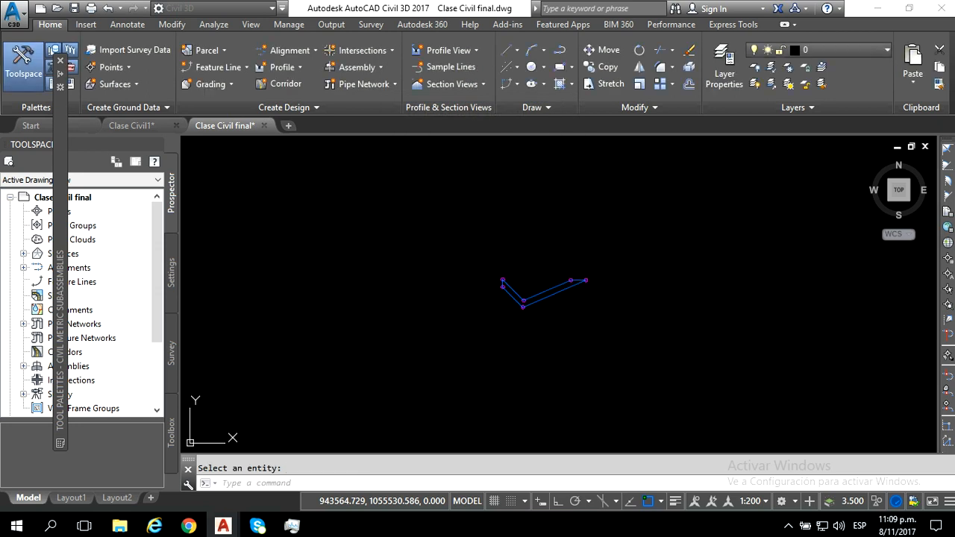
- Select the Cuneta subassembly and examine its marker points, links and origin point
scroll(514, 290, up, 5)
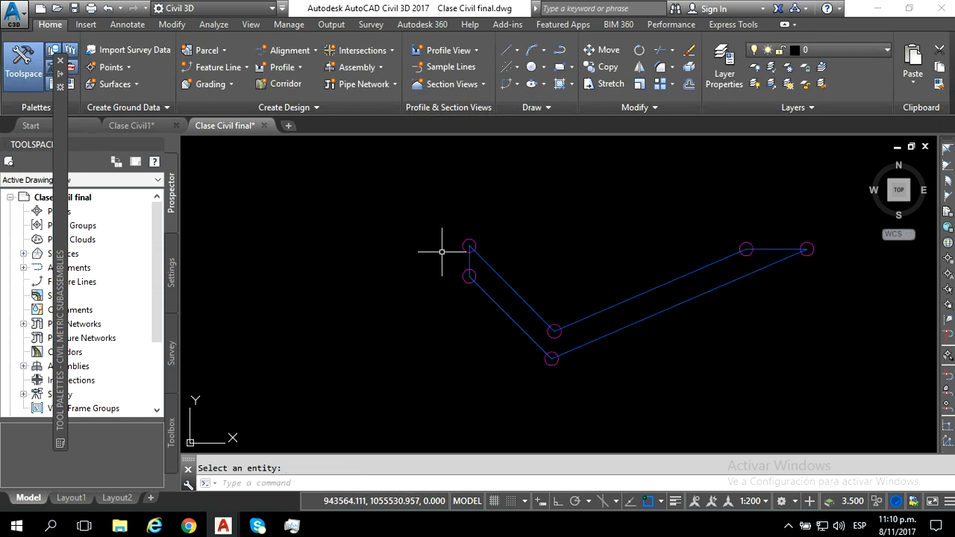
scroll(584, 398, down, 2)
scroll(584, 390, down, 3)
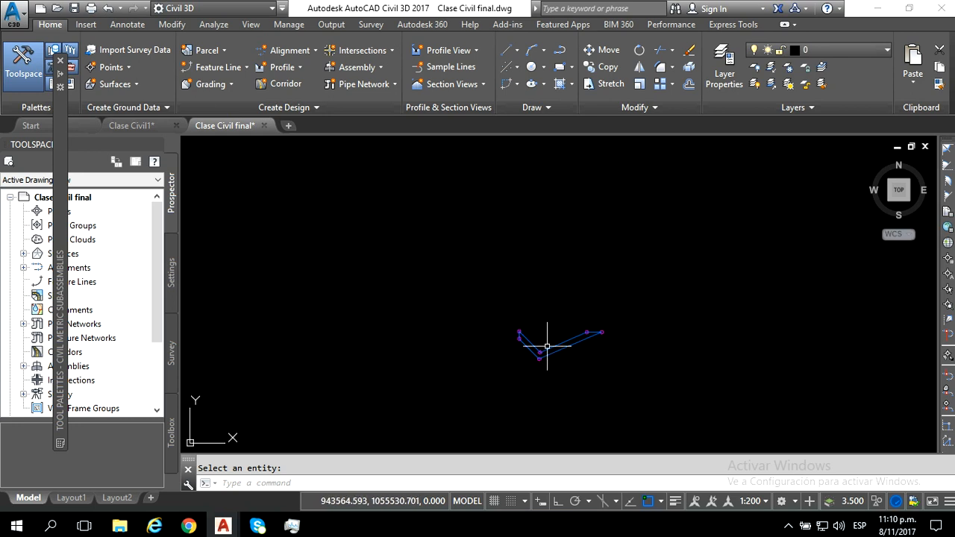
click(547, 346)
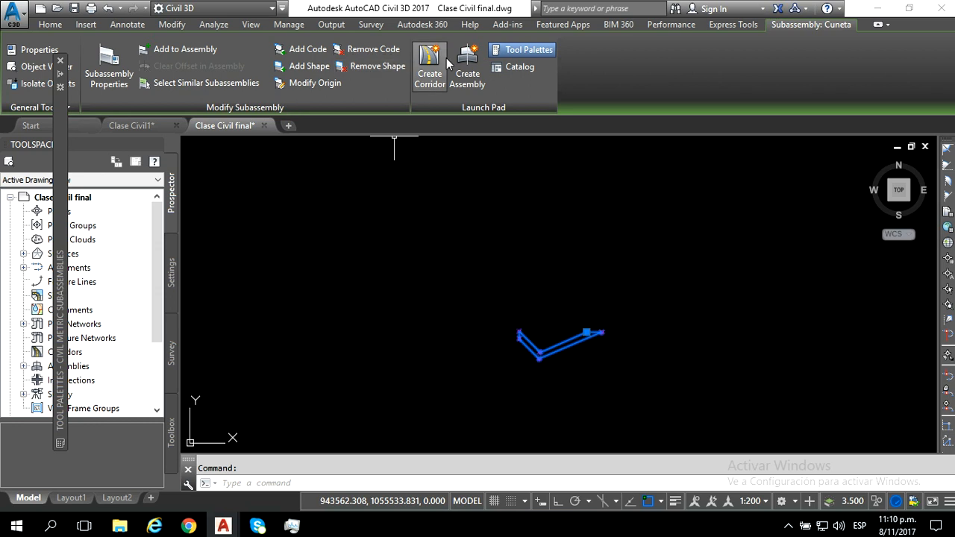
scroll(614, 348, up, 1)
scroll(584, 364, up, 2)
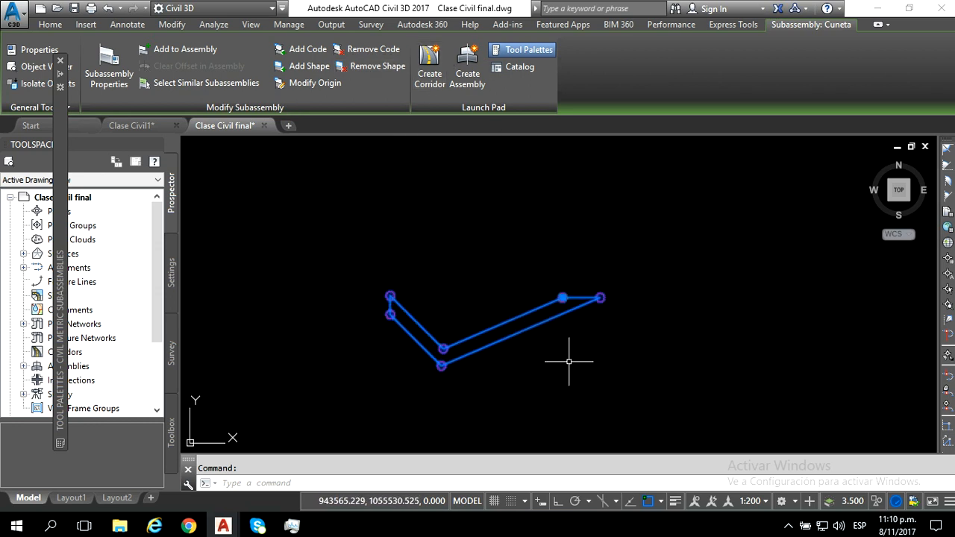
middle_drag(567, 362, 567, 341)
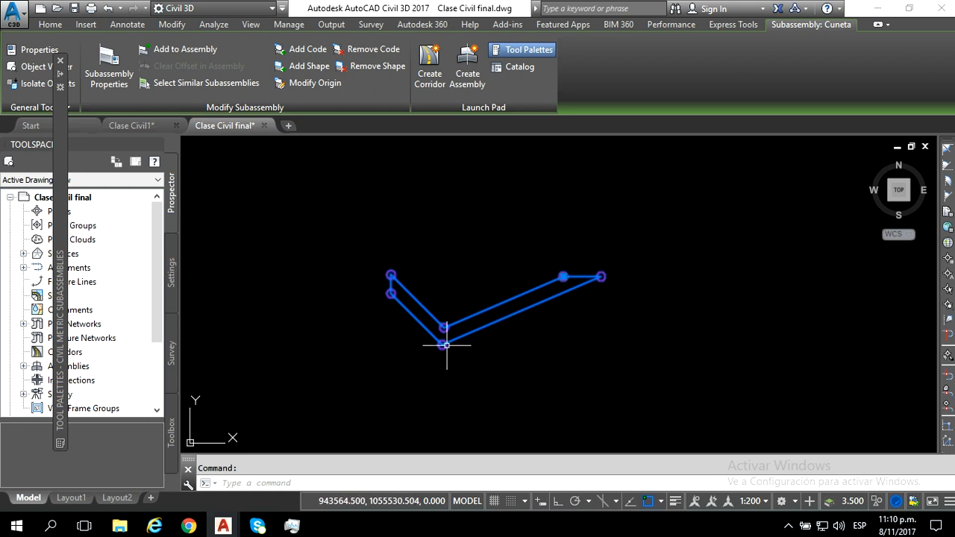
scroll(545, 238, up, 1)
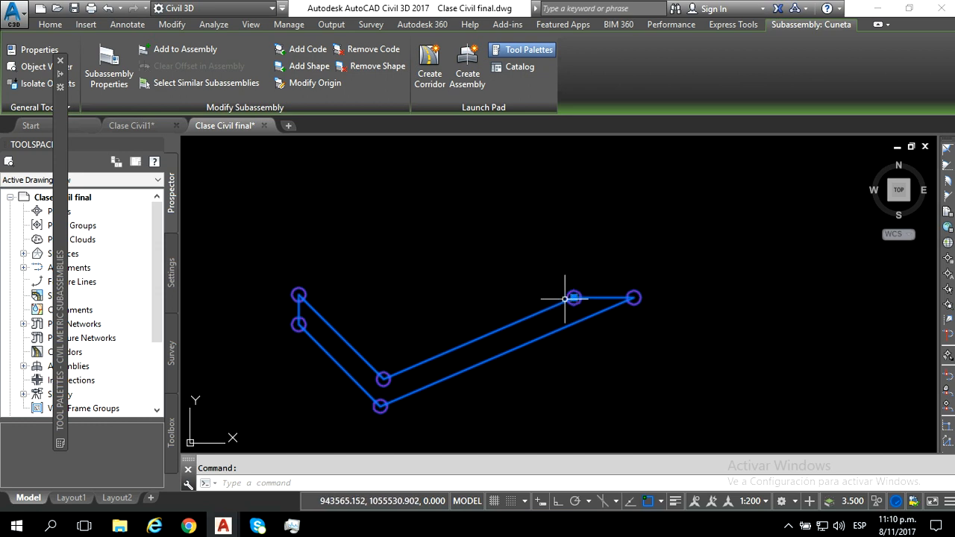
scroll(500, 260, down, 2)
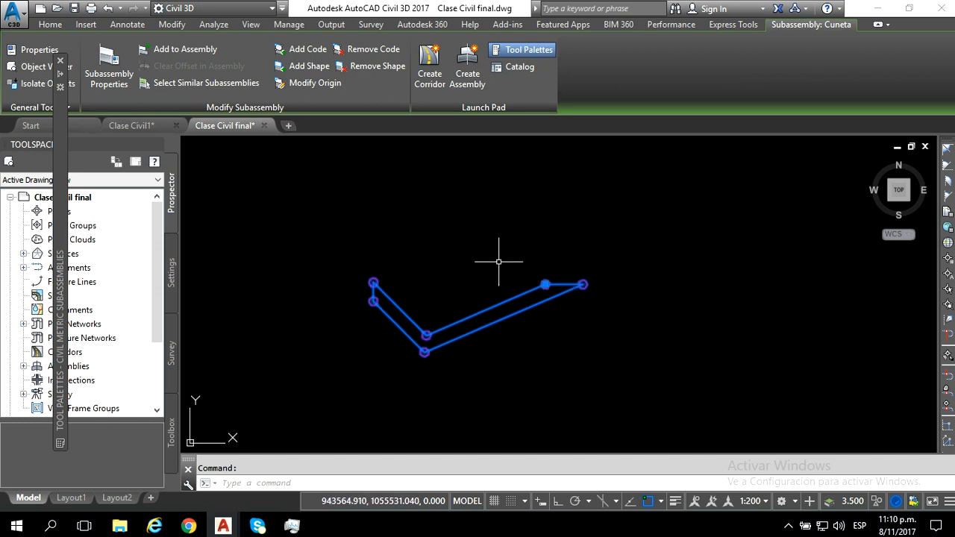
- Modify the origin of the Cuneta subassembly to the upper-left corner point of its short sloped side
middle_drag(498, 262, 602, 277)
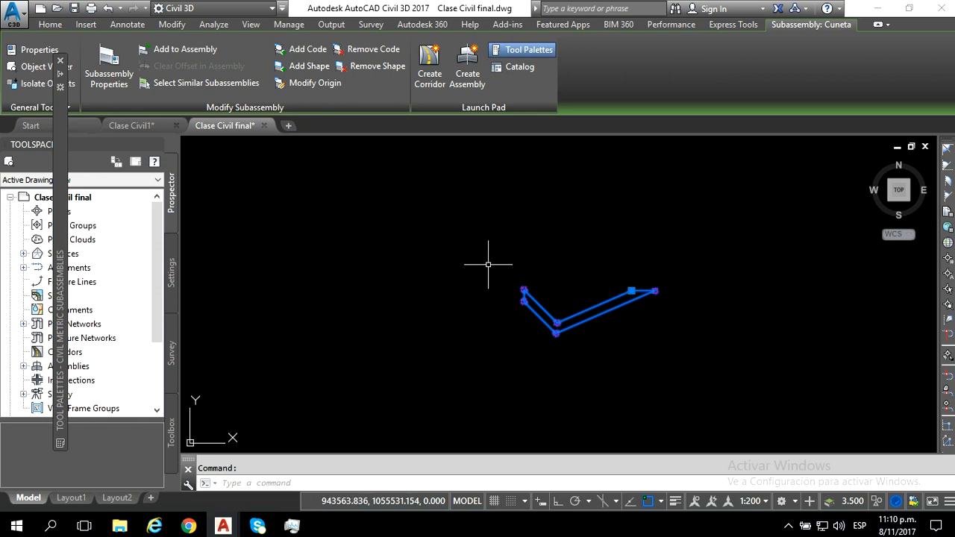
scroll(531, 271, up, 2)
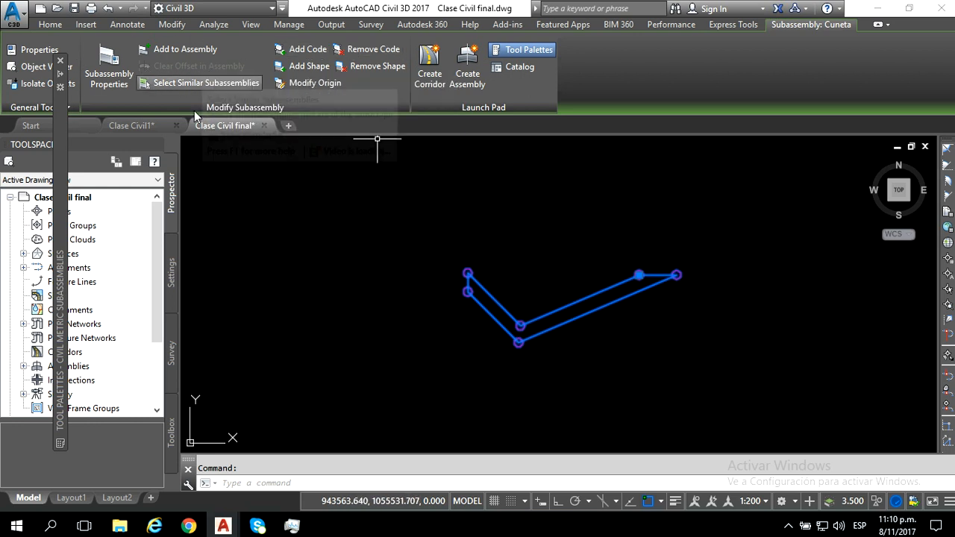
click(318, 82)
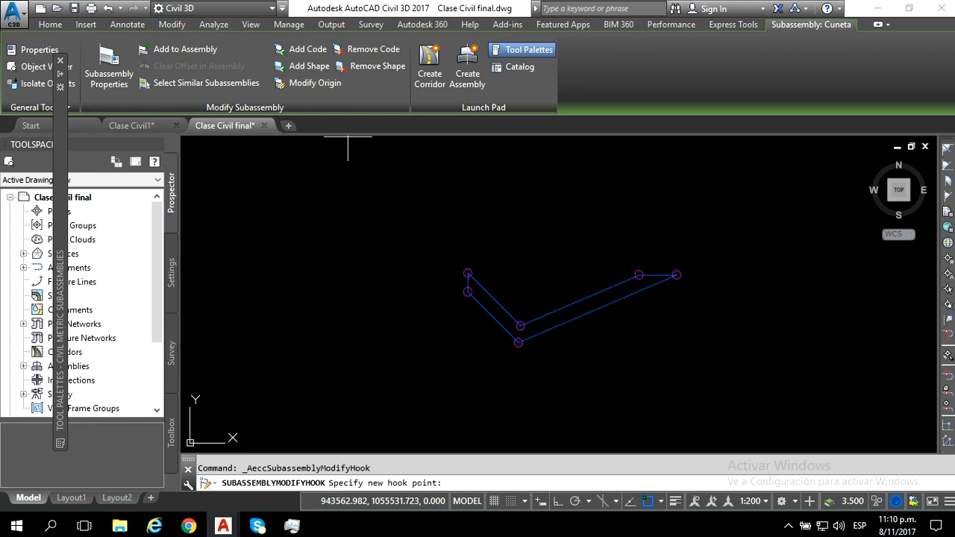
scroll(463, 269, up, 2)
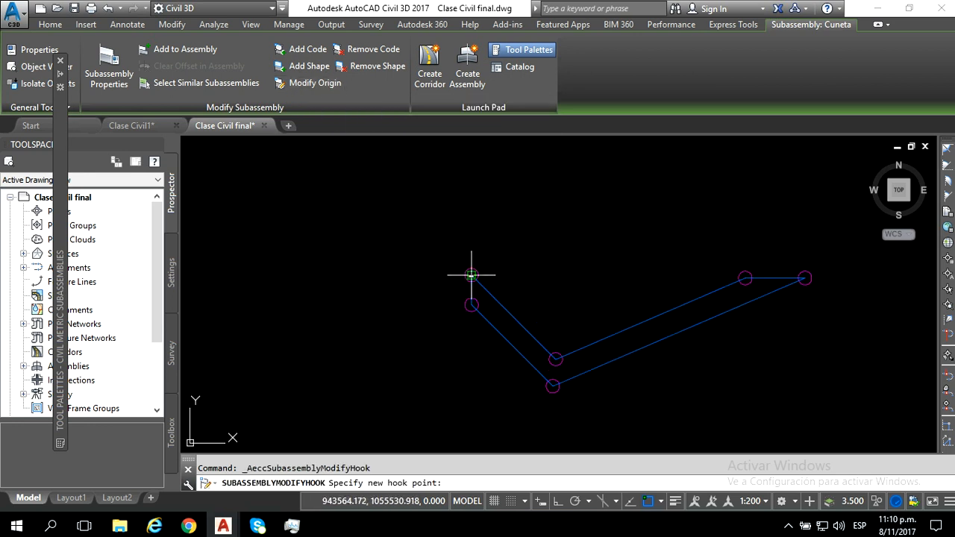
click(471, 275)
scroll(527, 276, down, 2)
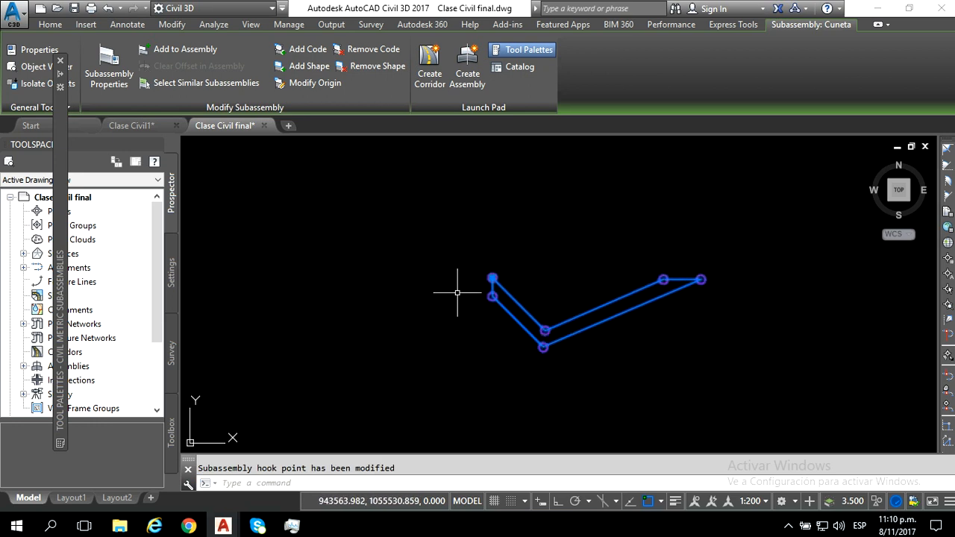
scroll(453, 297, down, 2)
key(Escape)
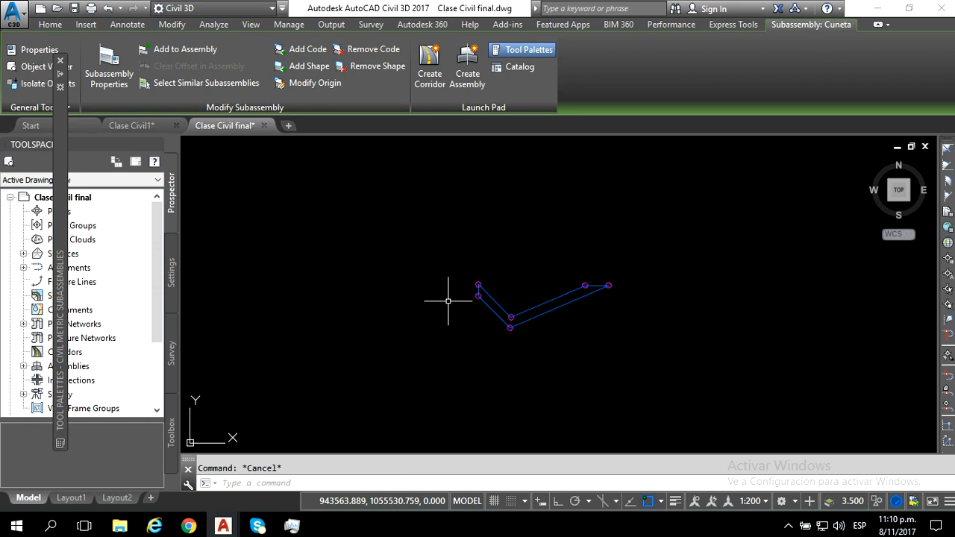
- Add the code Datum to the underside link of the Cuneta subassembly's short sloped side
scroll(448, 300, down, 2)
middle_drag(449, 301, 411, 273)
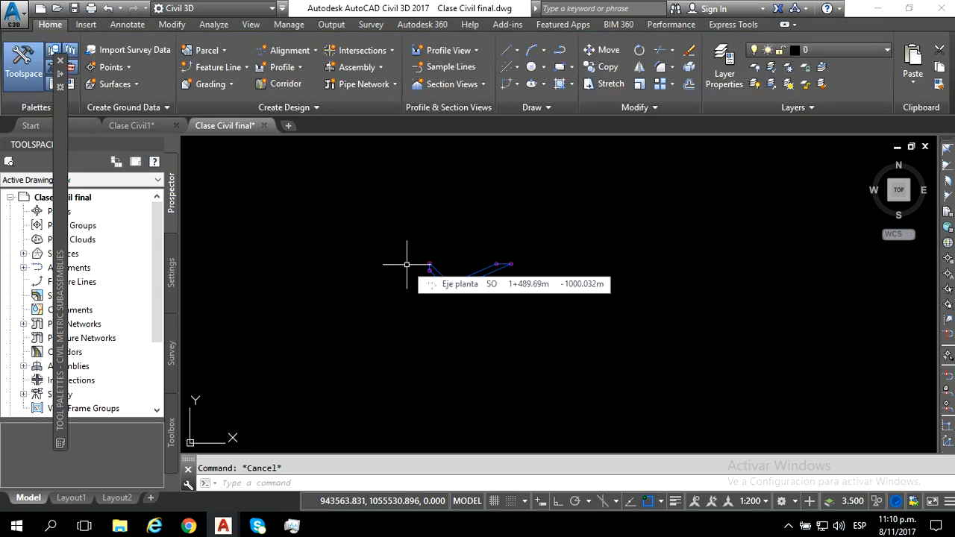
scroll(452, 299, up, 2)
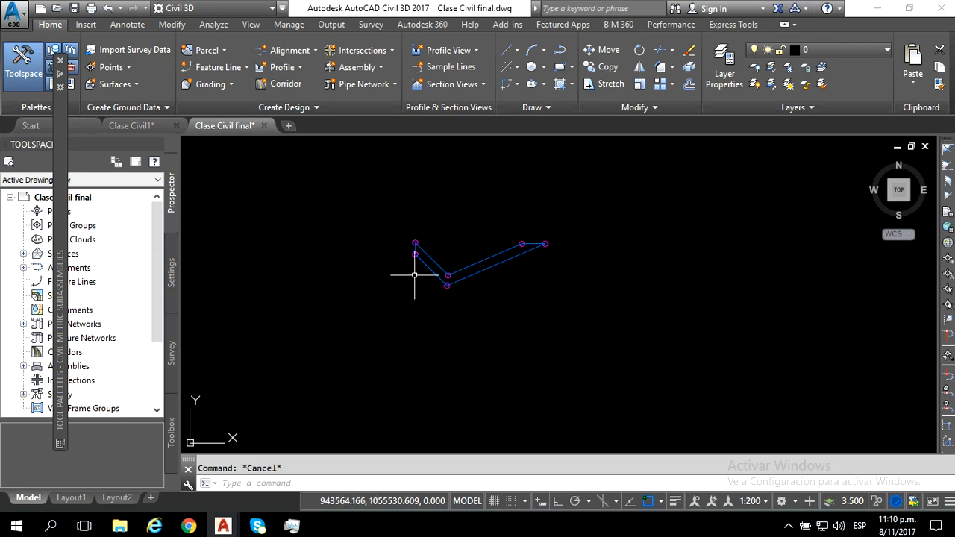
scroll(438, 273, down, 4)
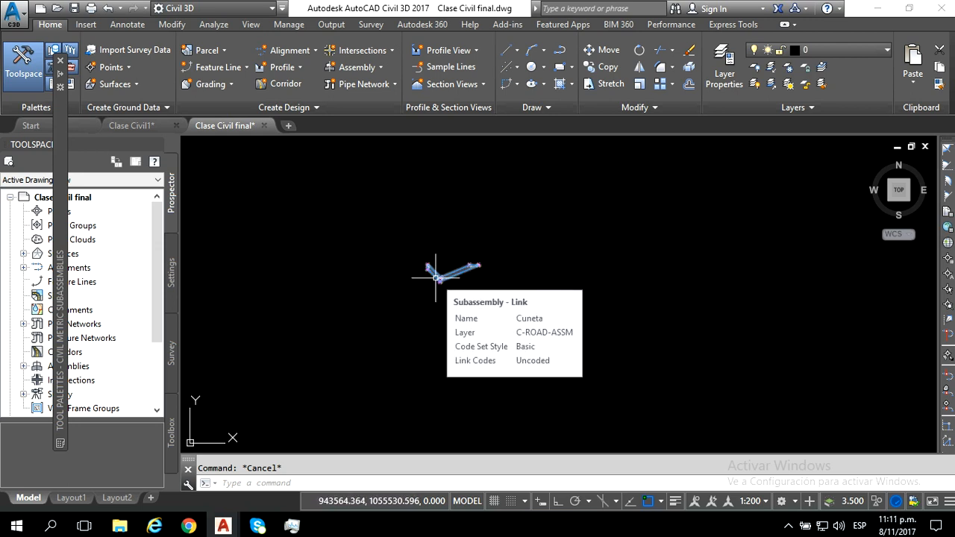
scroll(436, 278, up, 2)
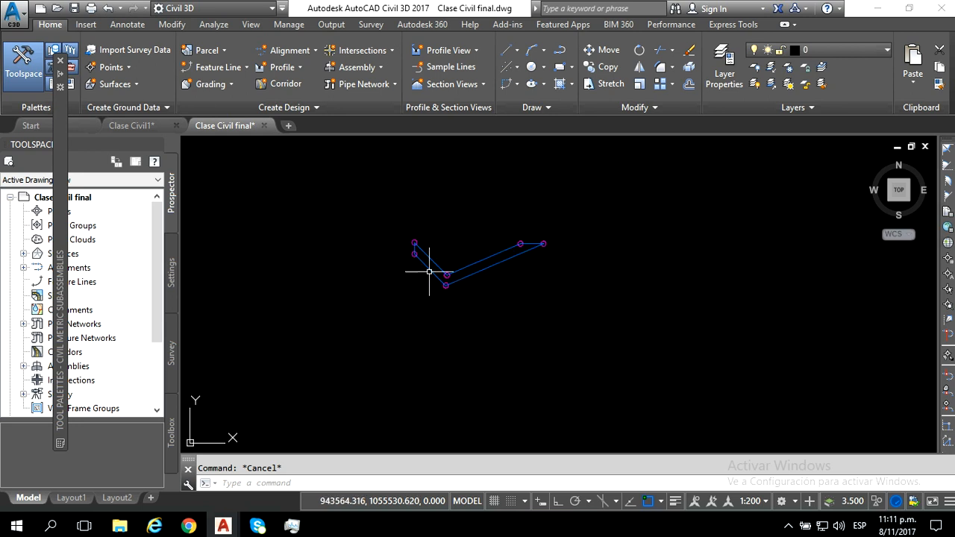
click(434, 274)
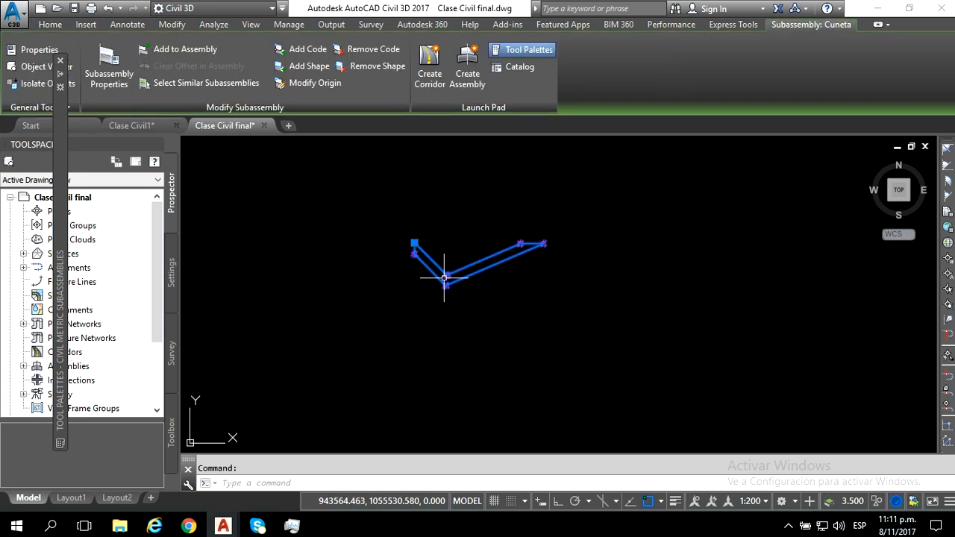
middle_drag(444, 278, 416, 273)
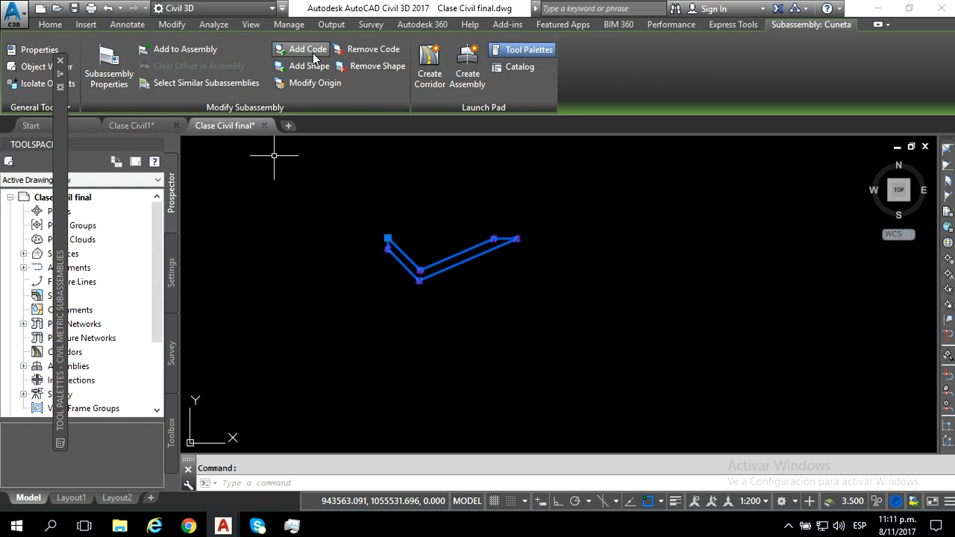
click(306, 46)
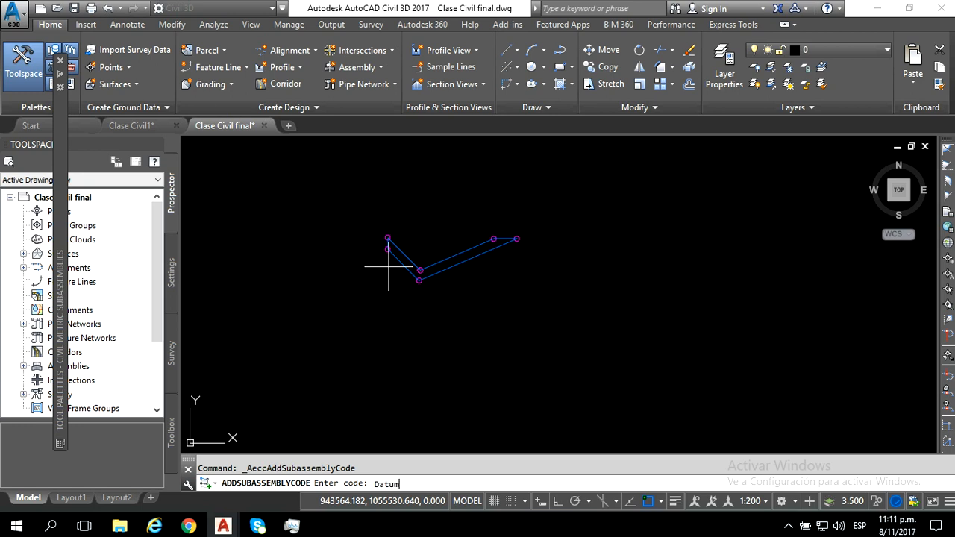
key(Return)
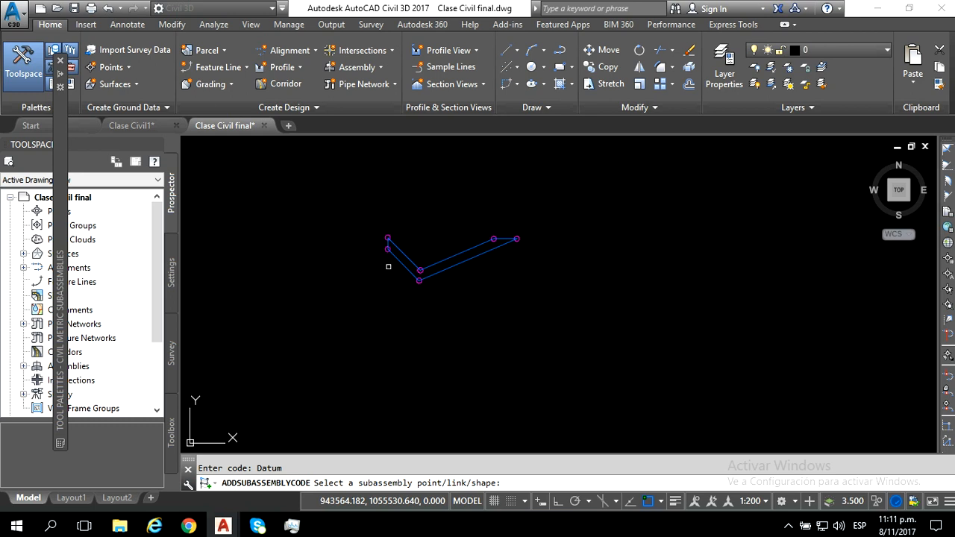
scroll(388, 266, up, 2)
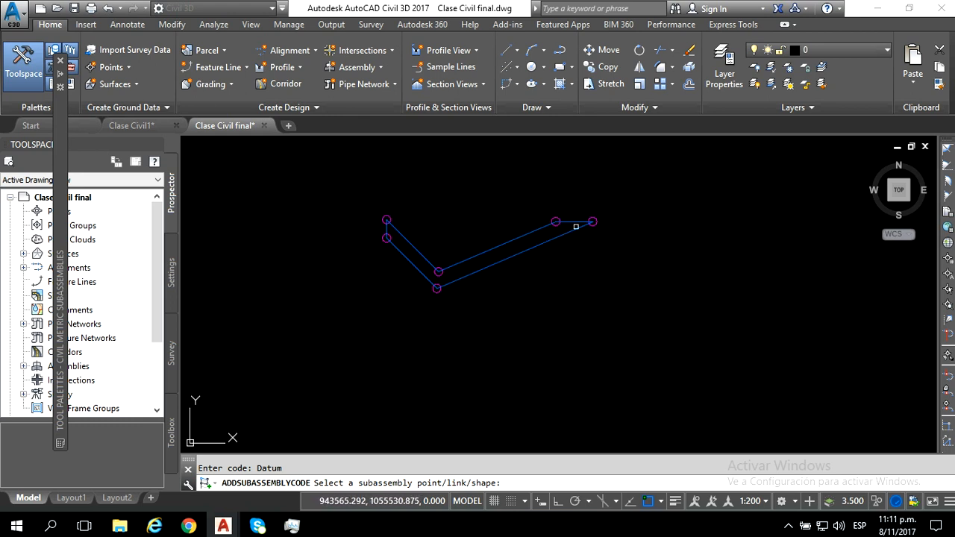
click(408, 259)
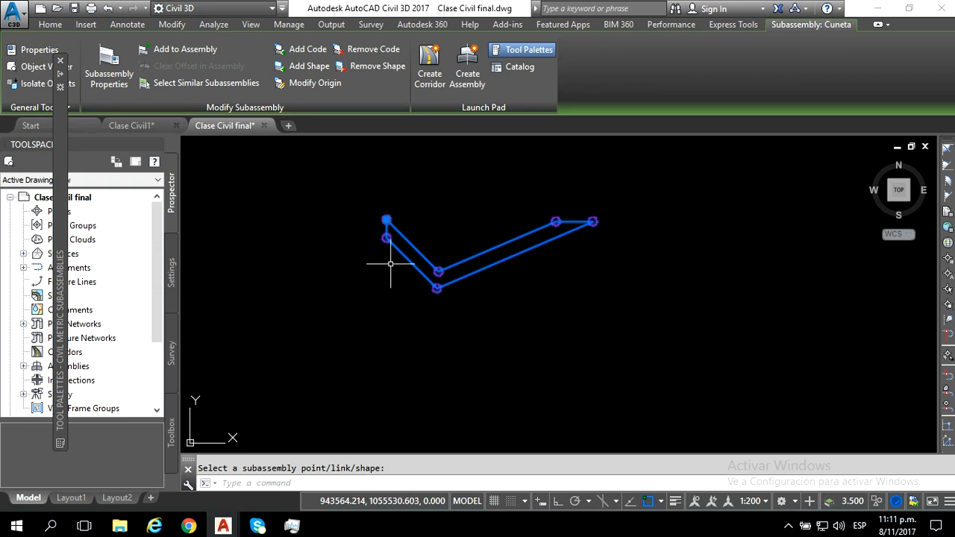
- Add the code Datum to the underside link of the Cuneta subassembly's long sloped side
click(307, 49)
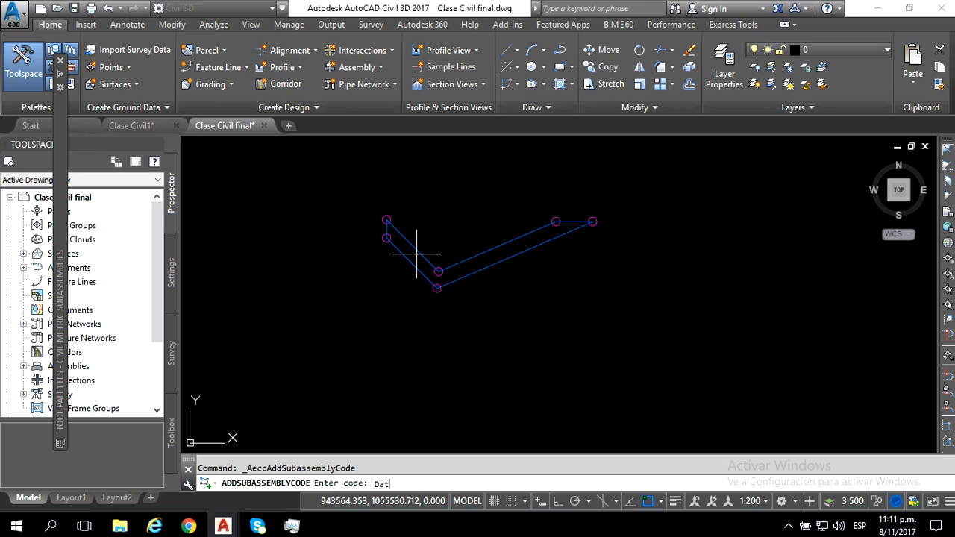
text(Datum)
key(Return)
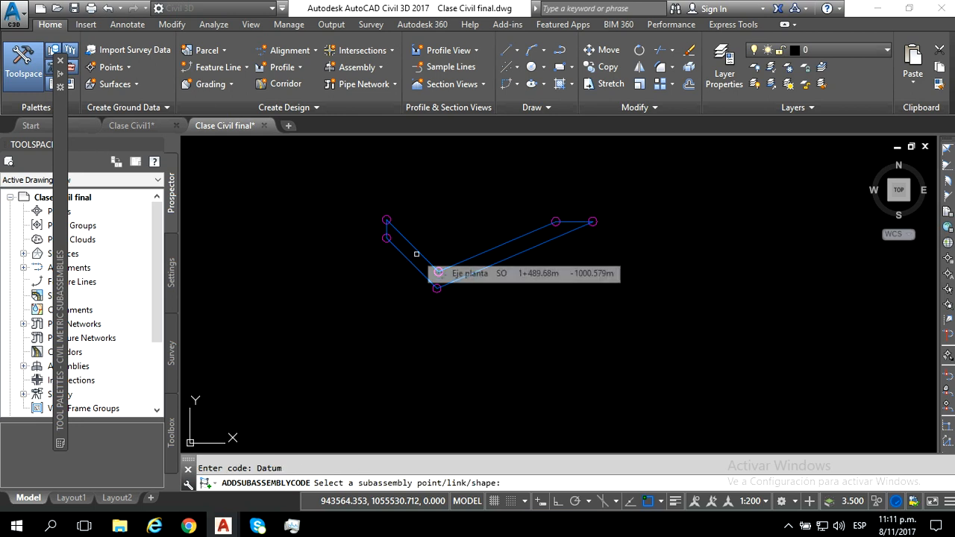
click(518, 254)
scroll(490, 266, down, 2)
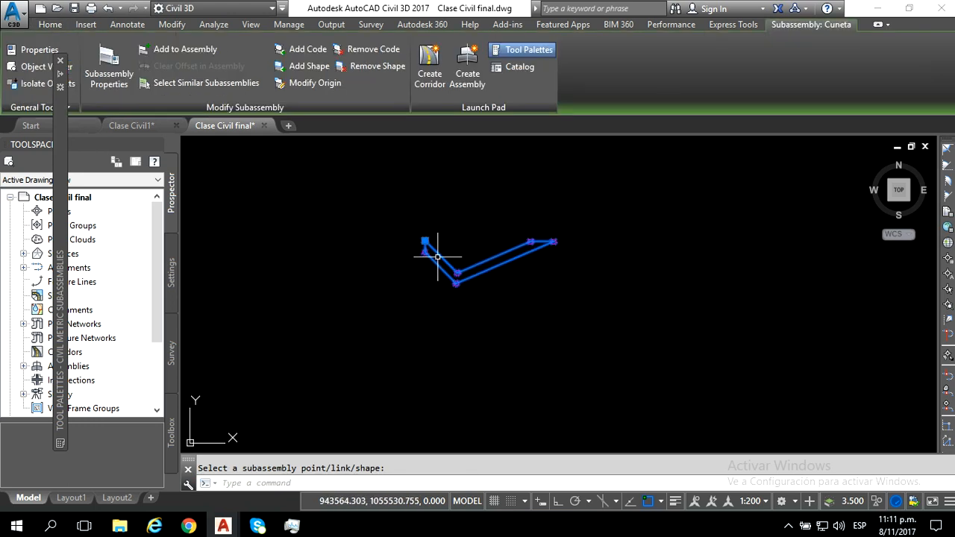
- Add a shape to the Cuneta subassembly enclosed by all of its links
mouse_move(498, 267)
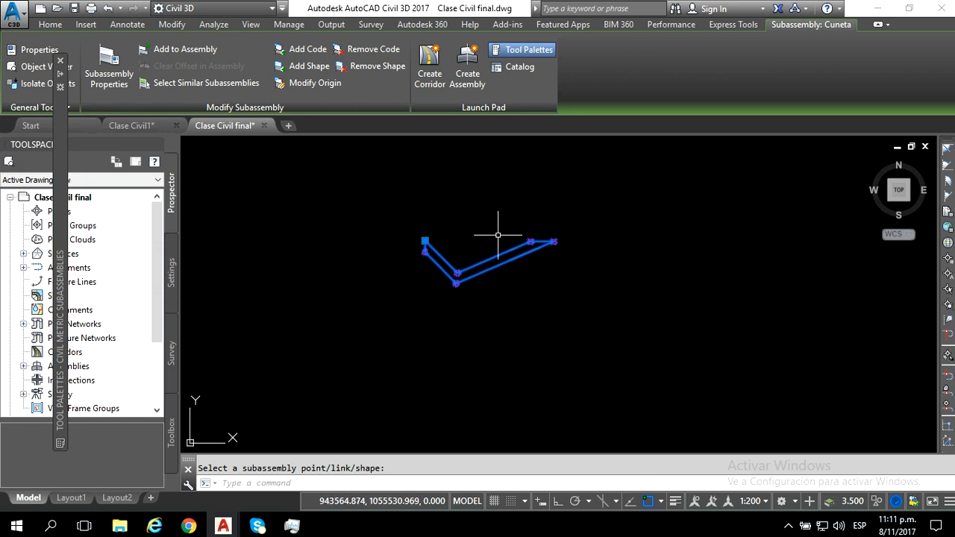
click(298, 66)
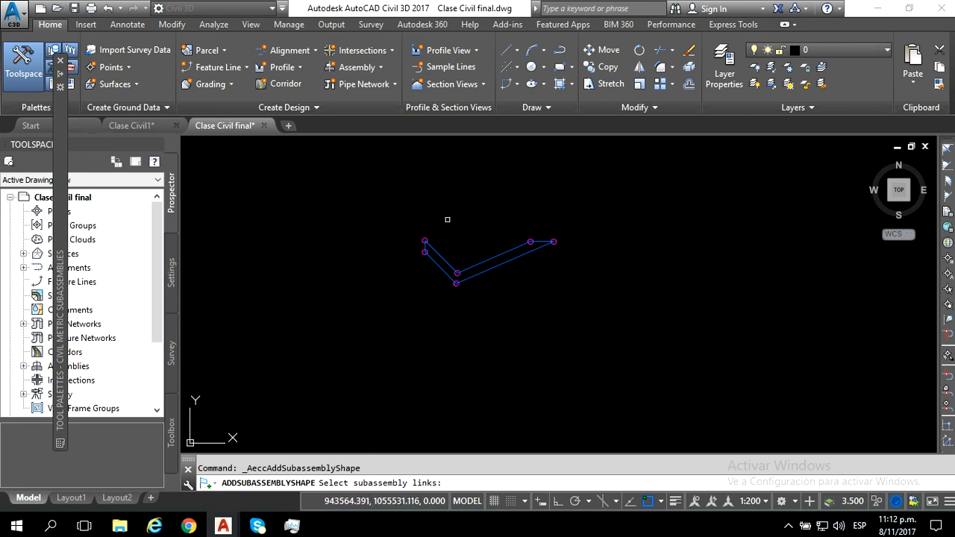
click(399, 197)
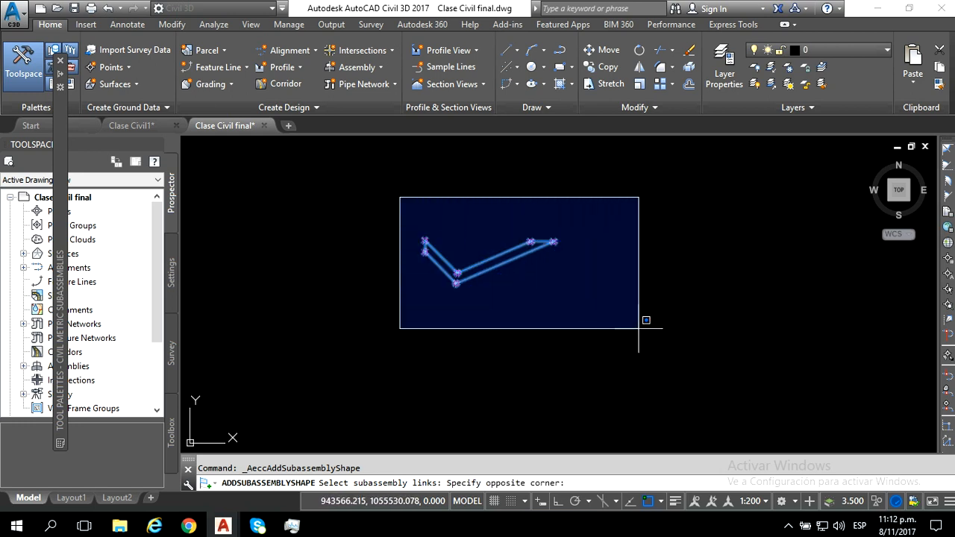
click(638, 328)
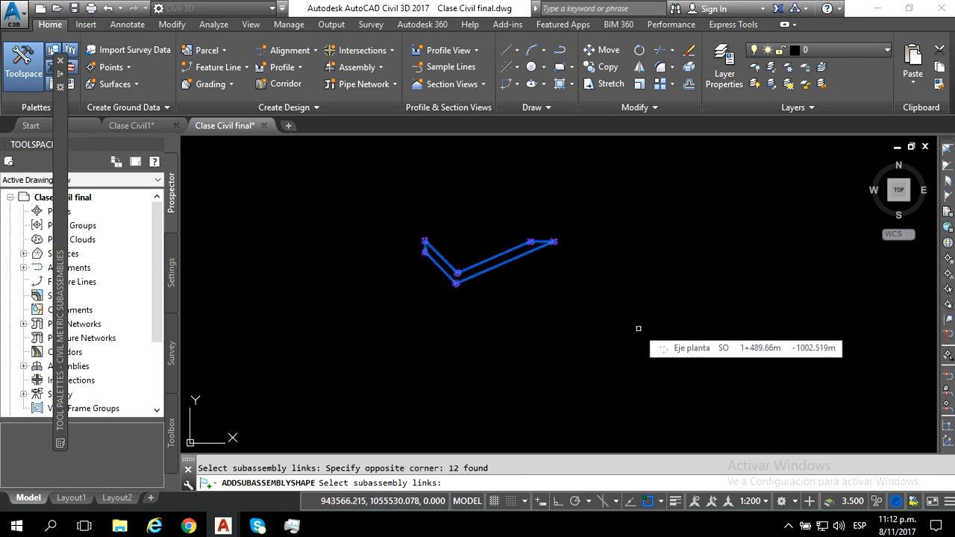
key(Return)
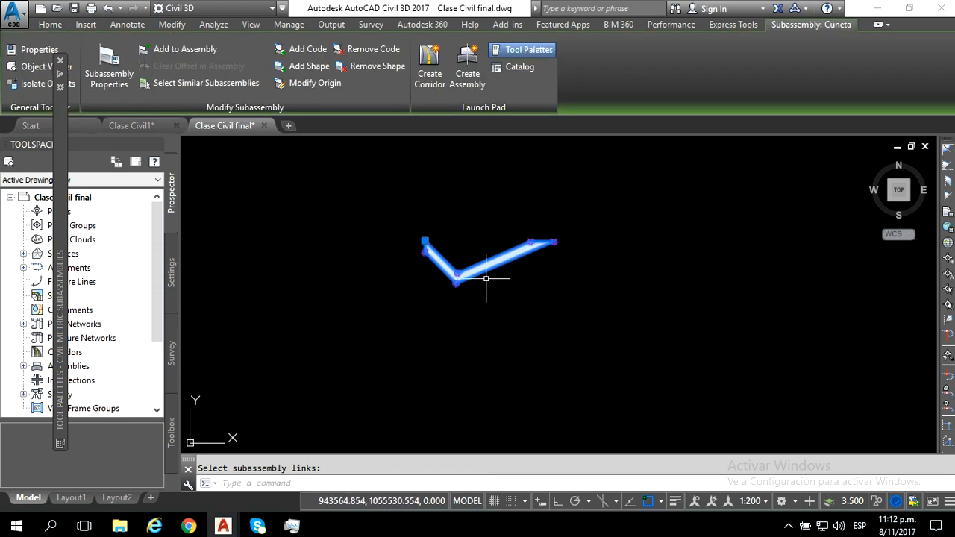
- Add the code Cuneta to the filled shape of the ditch subassembly and clear the selection
middle_drag(462, 266, 448, 252)
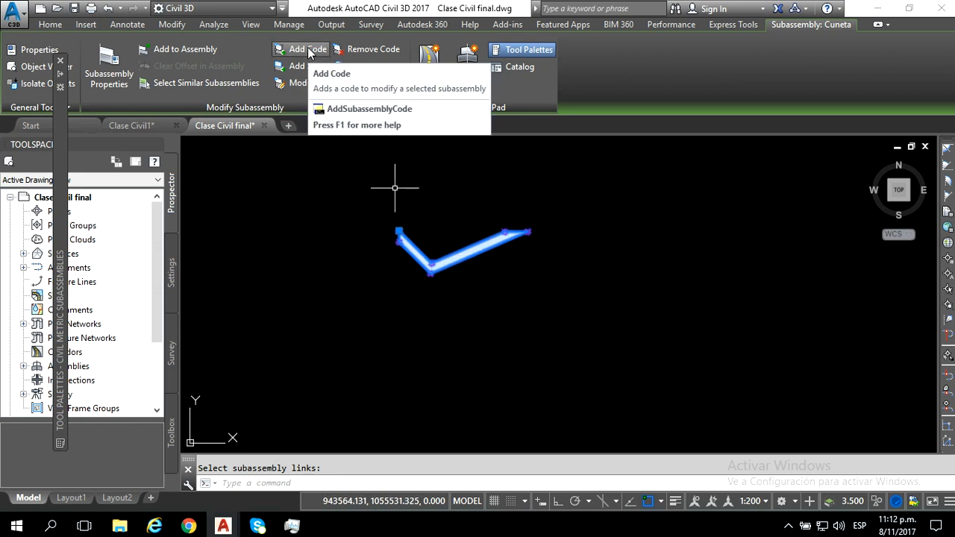
key(Escape)
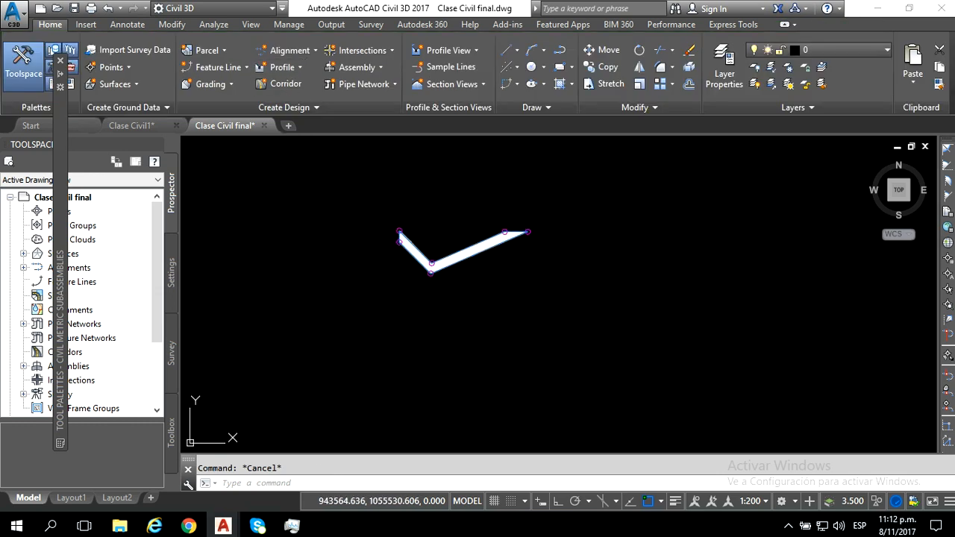
click(448, 261)
click(302, 50)
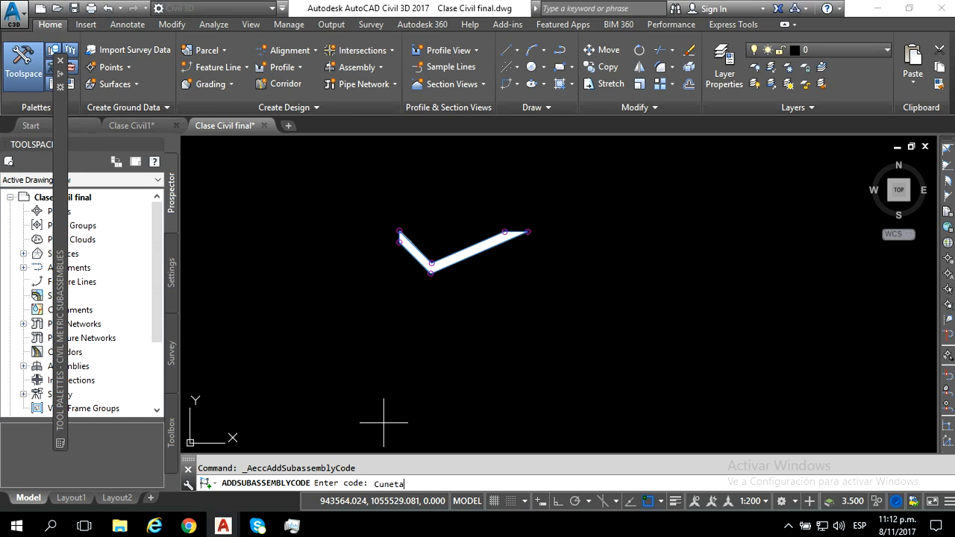
key(Return)
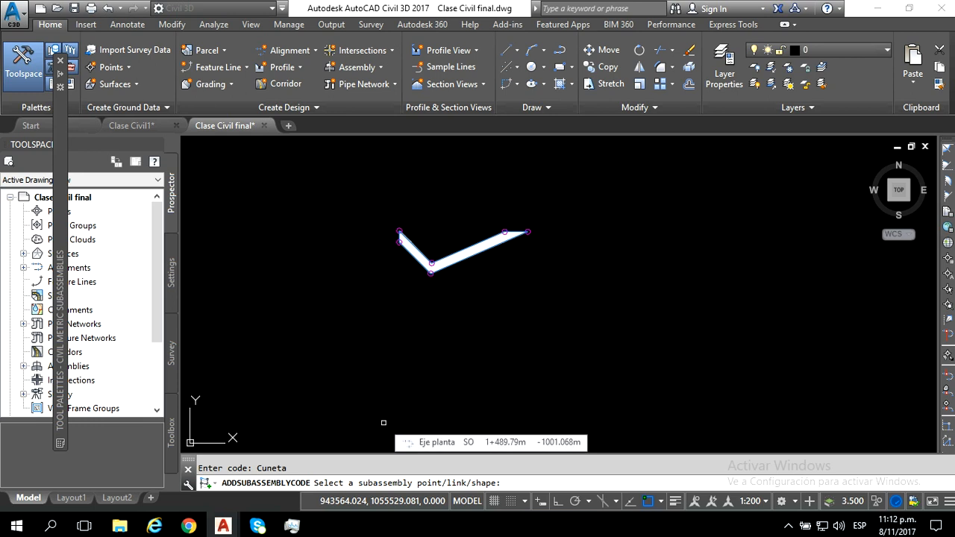
scroll(418, 244, up, 2)
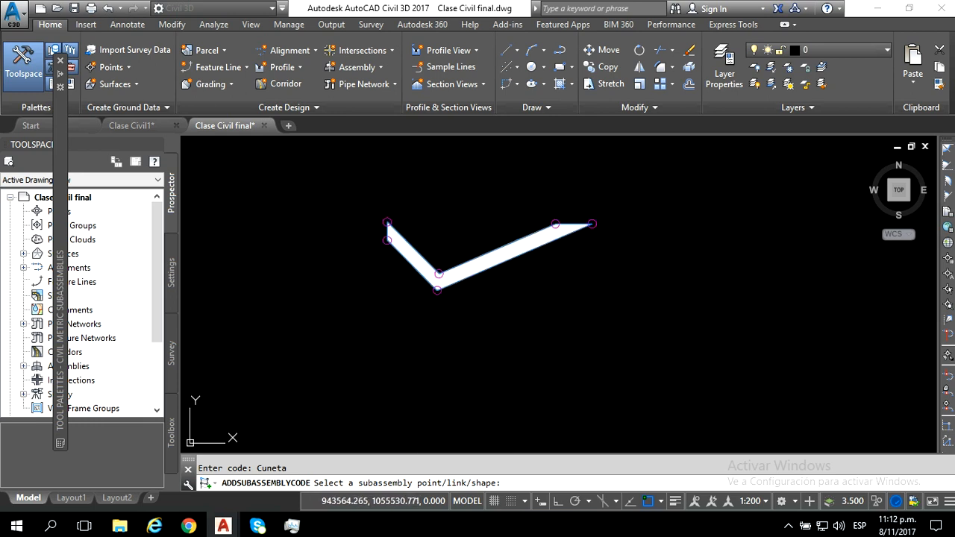
click(402, 247)
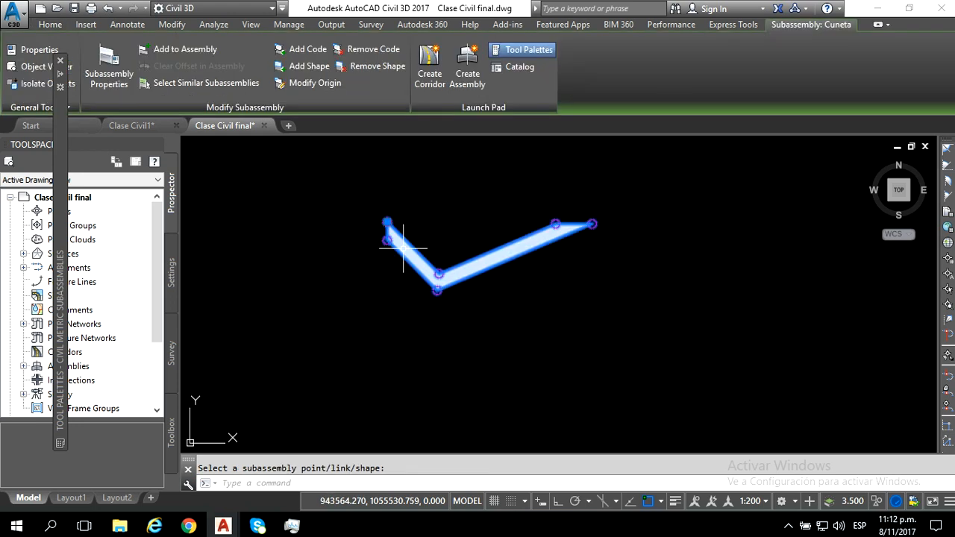
scroll(380, 308, down, 5)
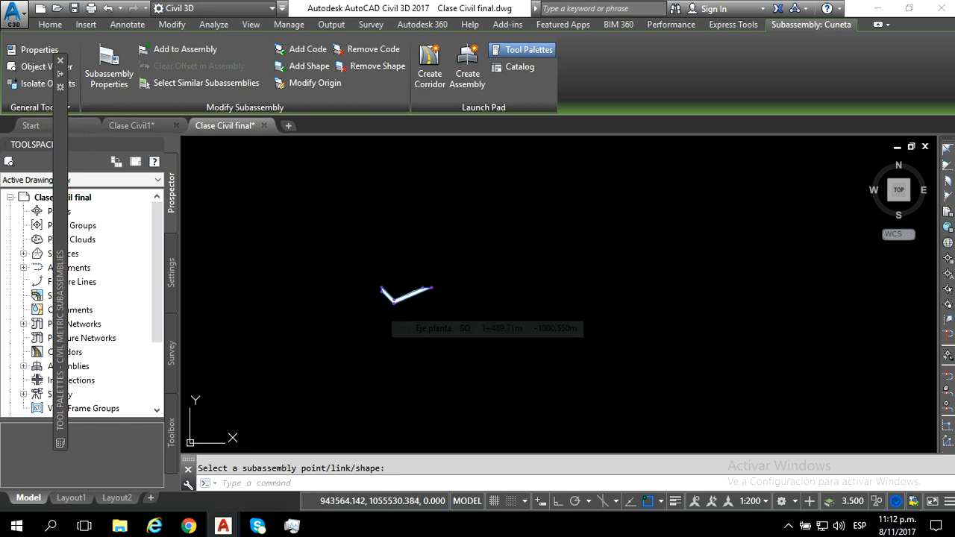
key(Escape)
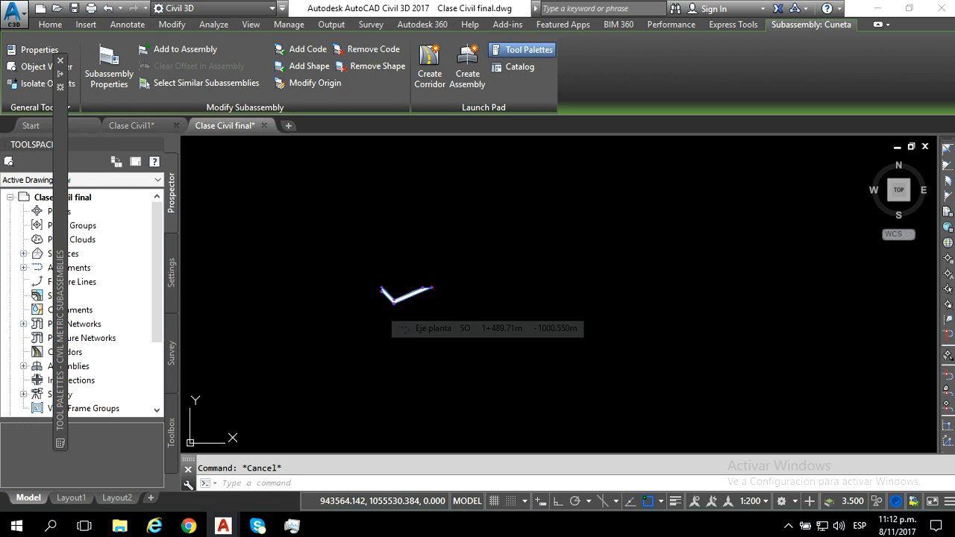
- Draw an auxiliary polyline from the ditch's upper corner on its short side to the midpoint of the long slope's top link
scroll(372, 309, down, 1)
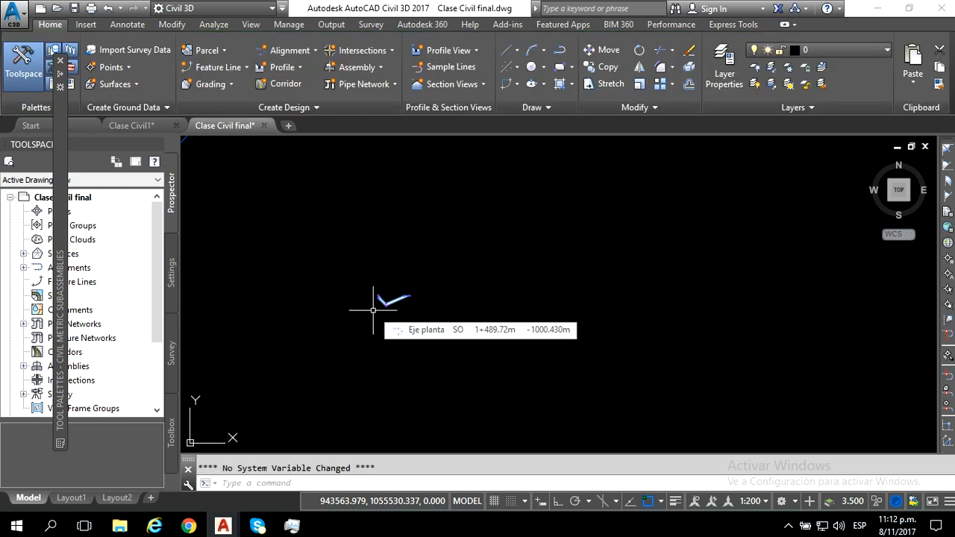
scroll(374, 311, up, 3)
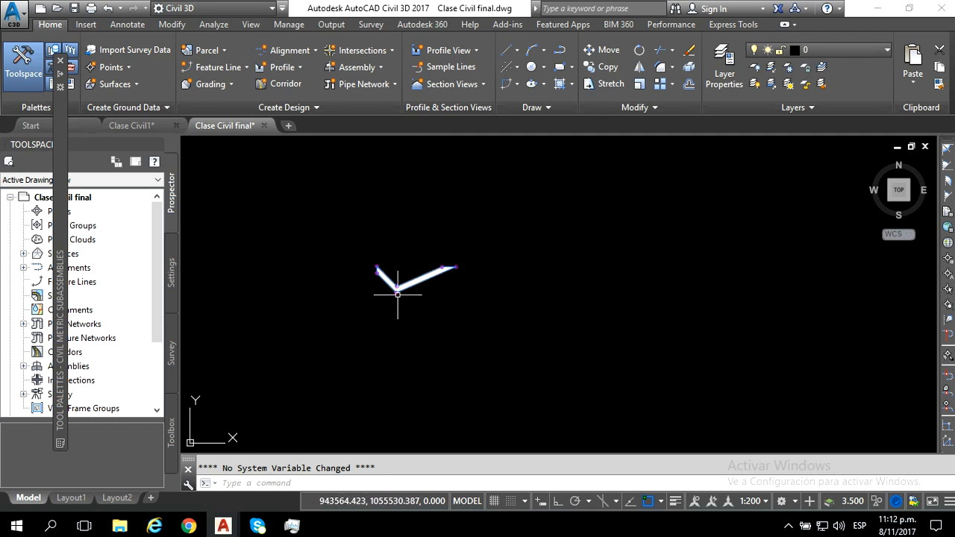
scroll(400, 265, up, 4)
text(p)
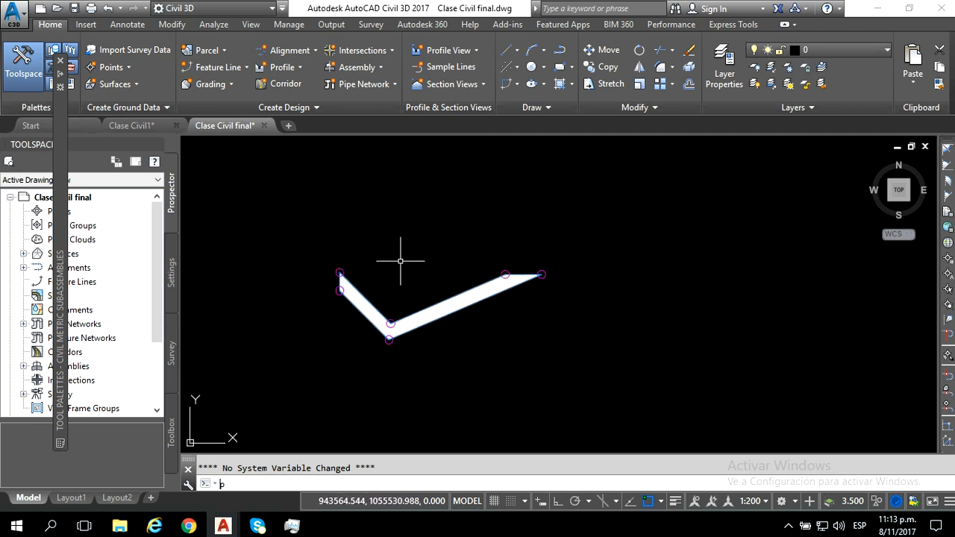
text(l)
key(Return)
click(339, 273)
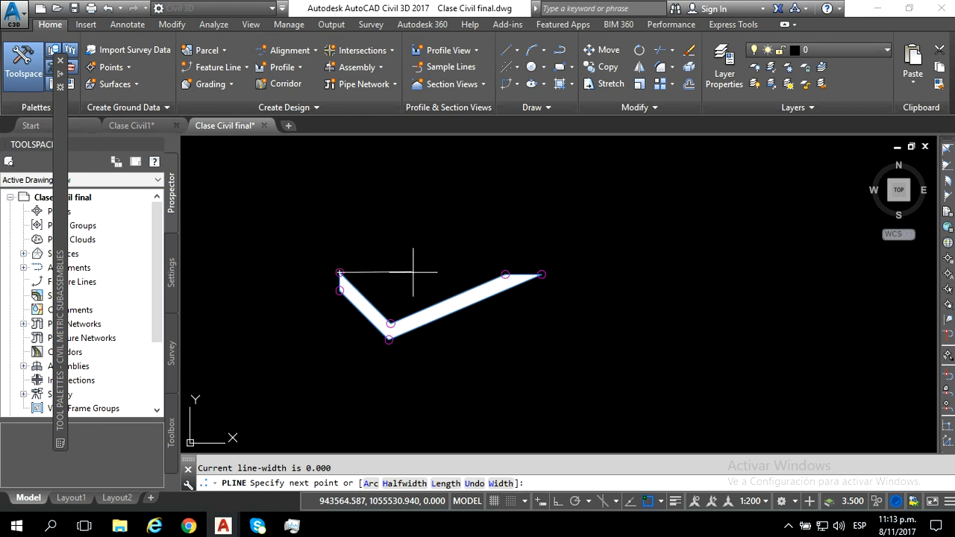
text(mid)
key(Return)
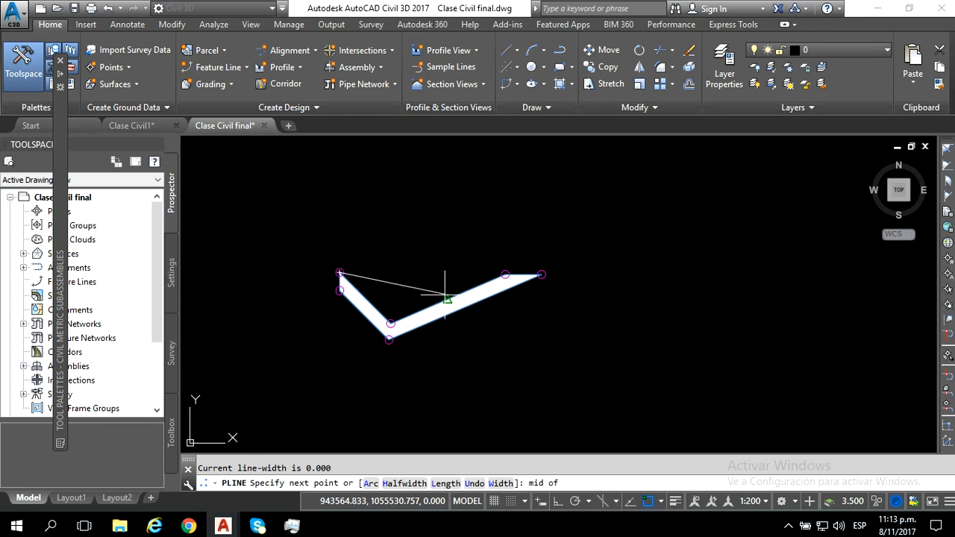
click(450, 296)
scroll(426, 260, down, 10)
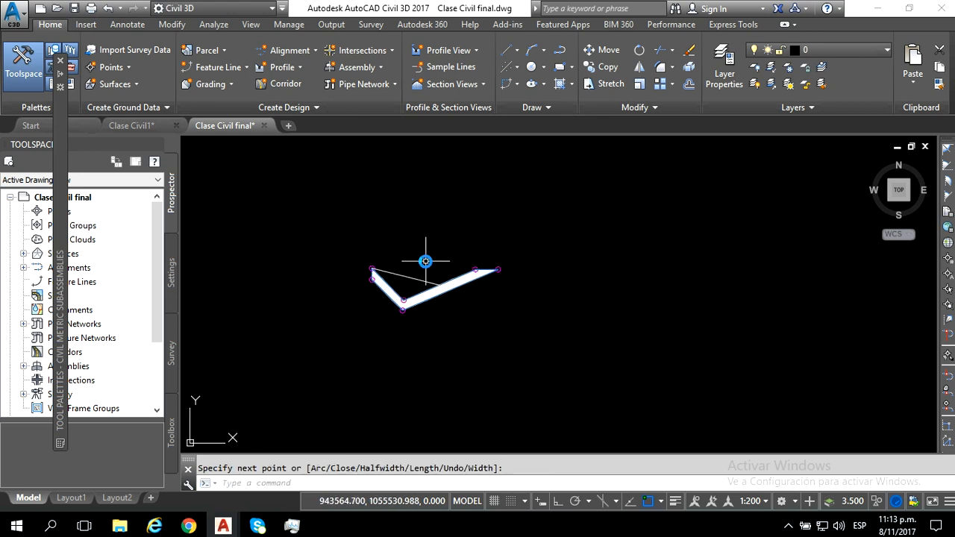
- Copy the auxiliary polyline from its start at the ditch corner to the top outer corner of the lane
mouse_move(413, 257)
middle_down()
mouse_move(373, 249)
mouse_move(398, 298)
middle_up()
scroll(399, 299, up, 3)
scroll(400, 296, down, 2)
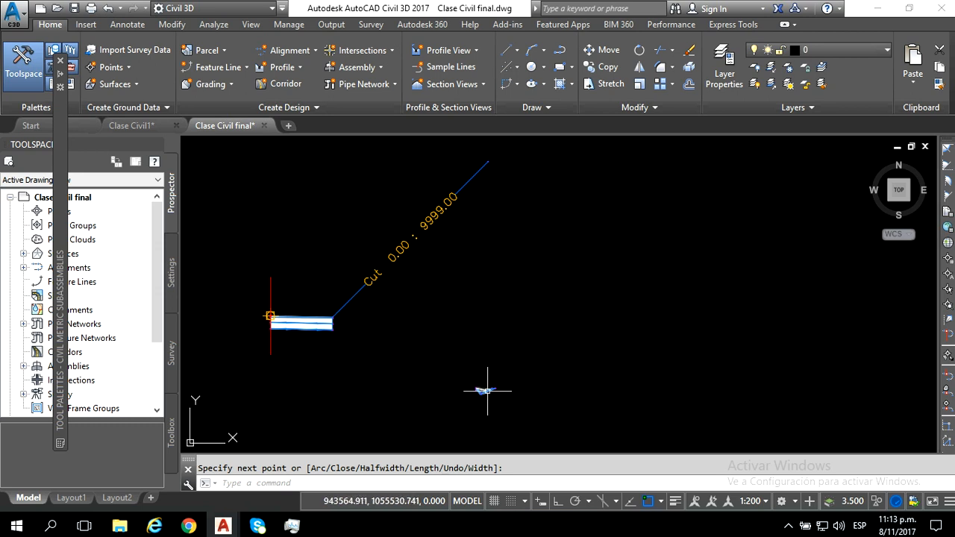
scroll(481, 390, up, 3)
scroll(467, 388, up, 2)
text(c)
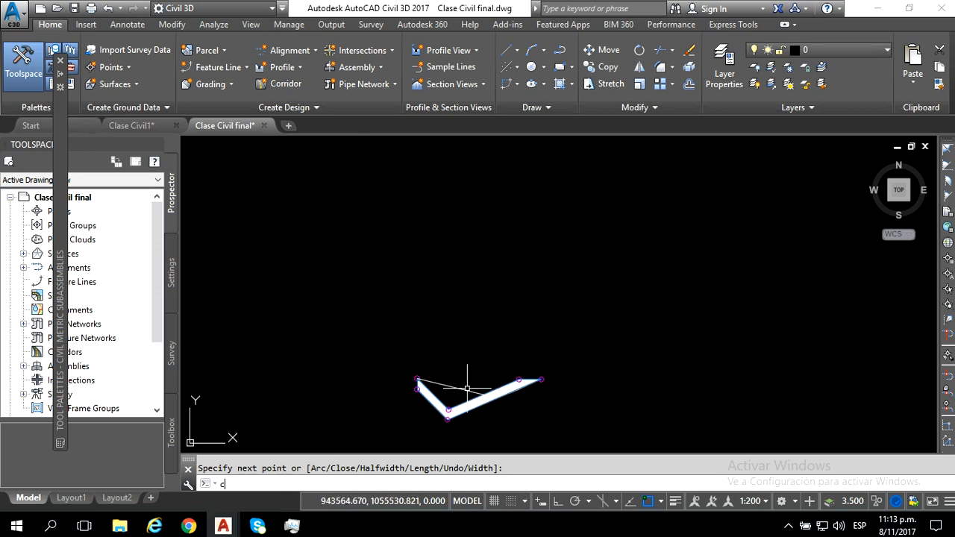
key(Return)
key(Escape)
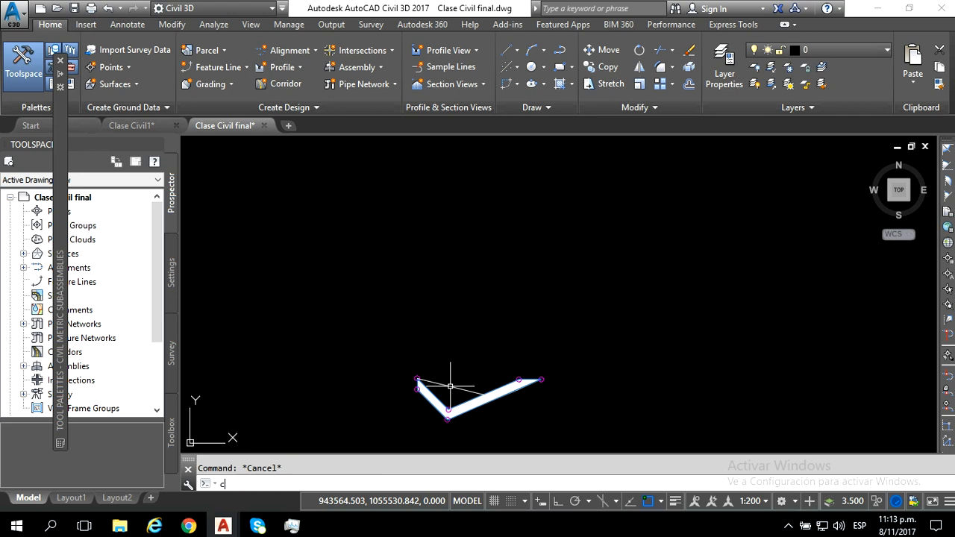
key(Return)
click(450, 387)
key(Return)
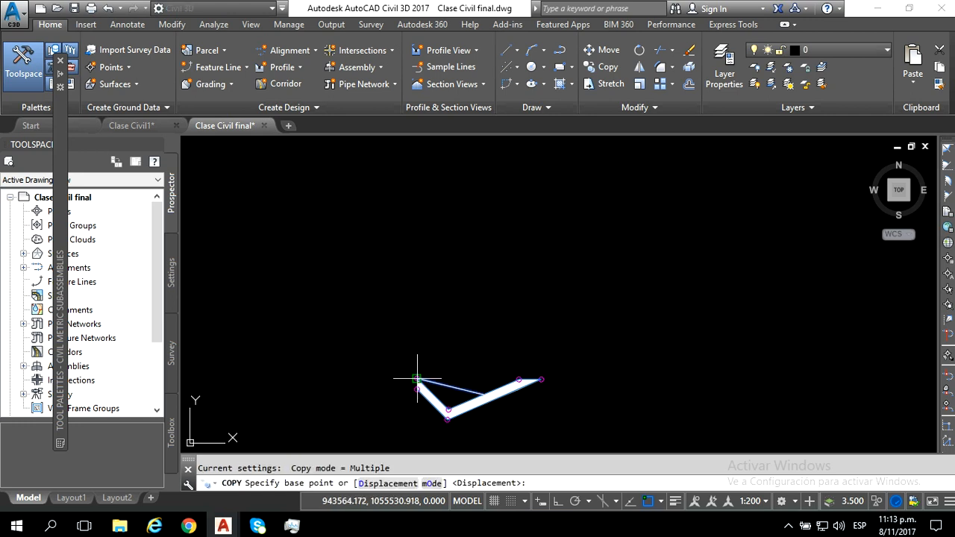
click(417, 379)
scroll(445, 344, down, 5)
scroll(206, 241, up, 10)
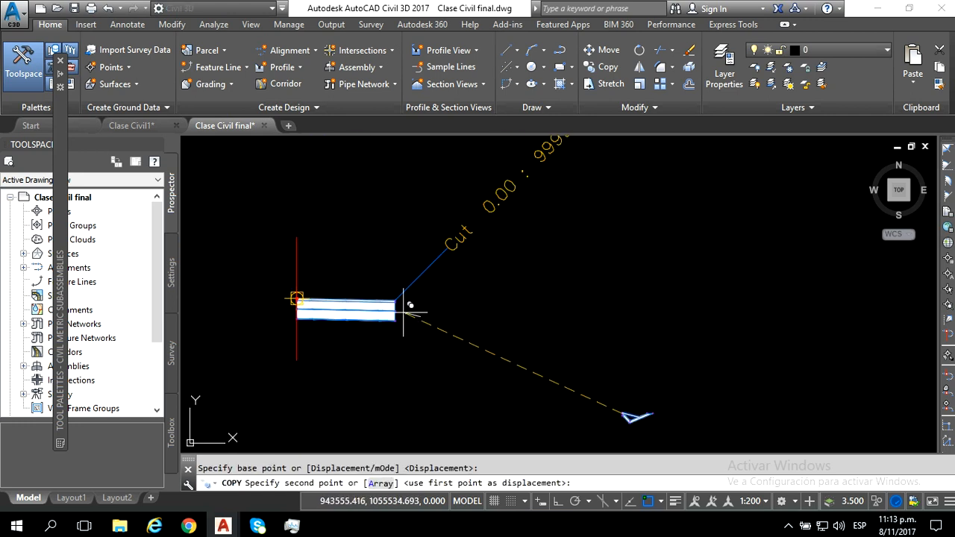
click(326, 218)
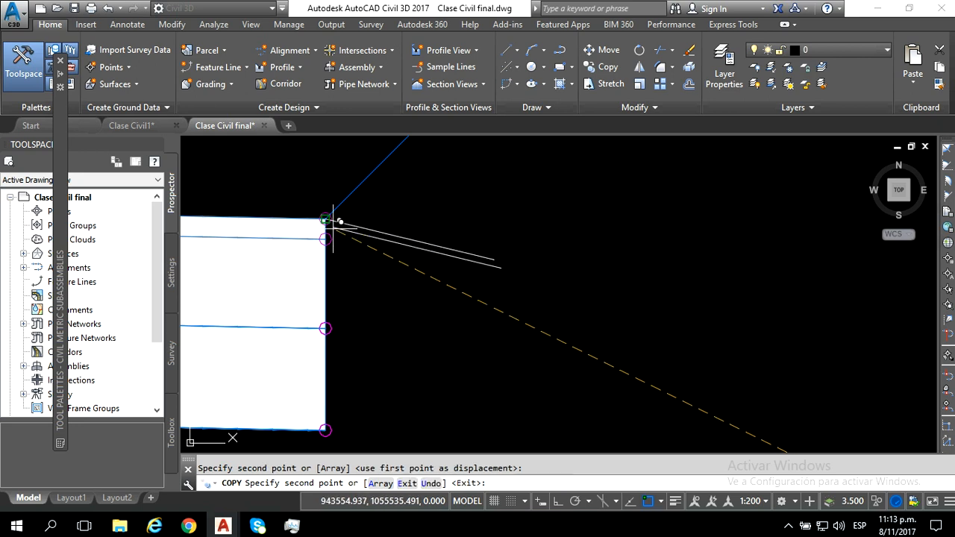
scroll(358, 266, down, 4)
key(Return)
- Copy the lane-edge auxiliary polyline by its free end onto the upper end of the conditional cut link
scroll(362, 266, up, 4)
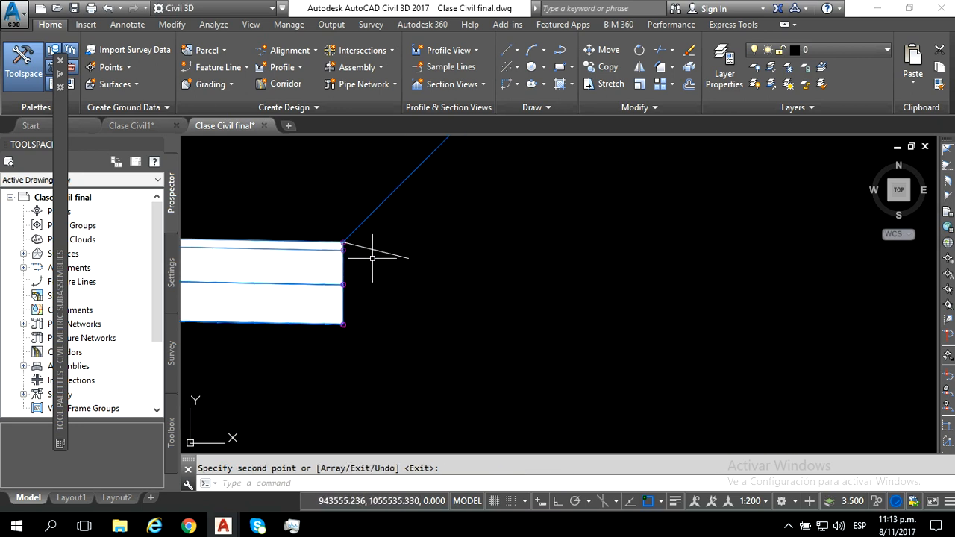
key(Return)
key(Return)
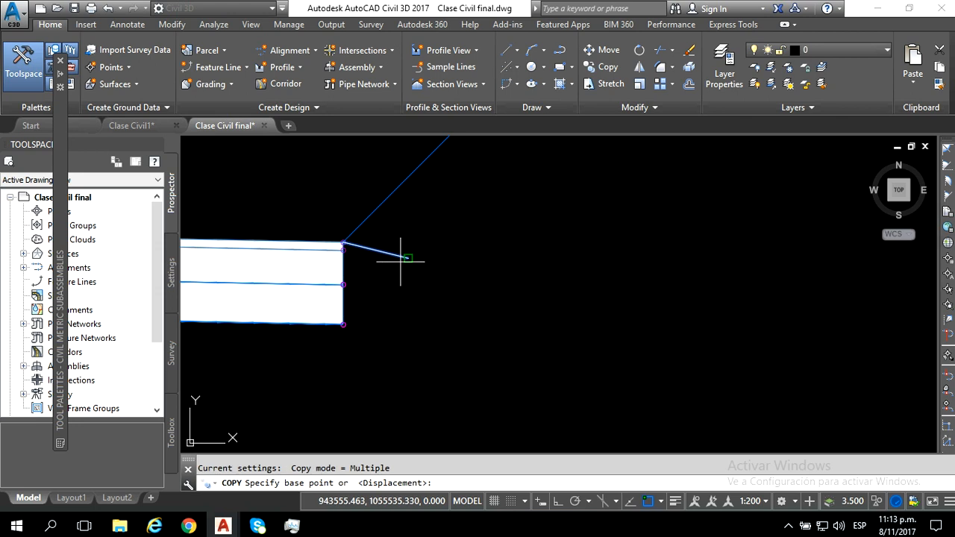
click(408, 257)
scroll(480, 321, down, 4)
scroll(508, 291, up, 5)
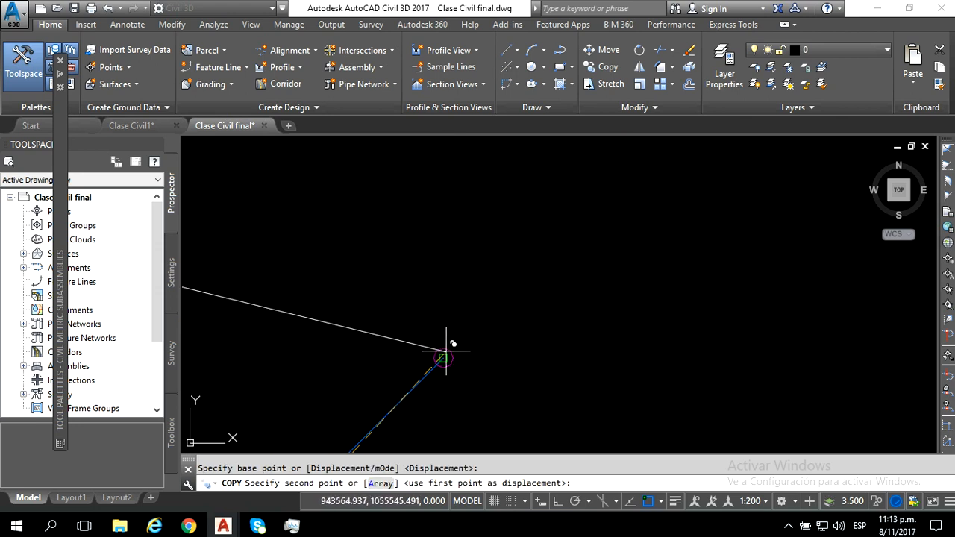
click(442, 356)
key(Return)
- Move the ConditionalCutOrFill subassembly's start point from the lane corner to the free end of the auxiliary polyline
scroll(465, 320, down, 8)
scroll(451, 347, down, 3)
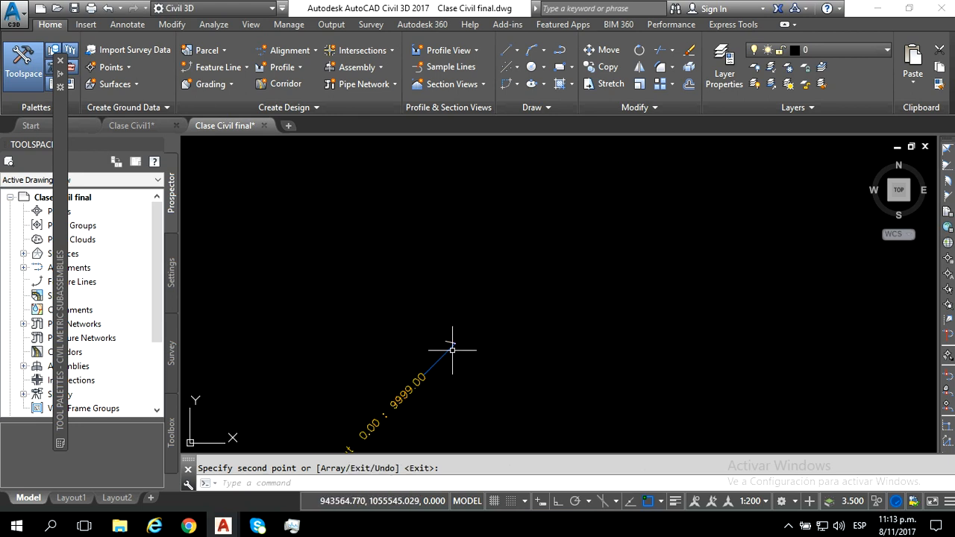
scroll(488, 272, down, 2)
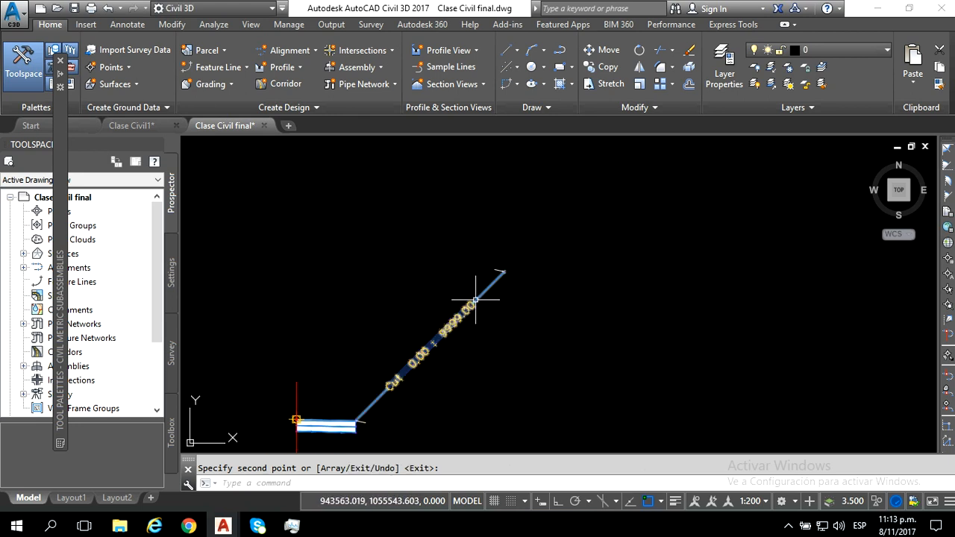
middle_drag(481, 287, 521, 228)
click(517, 241)
key(Escape)
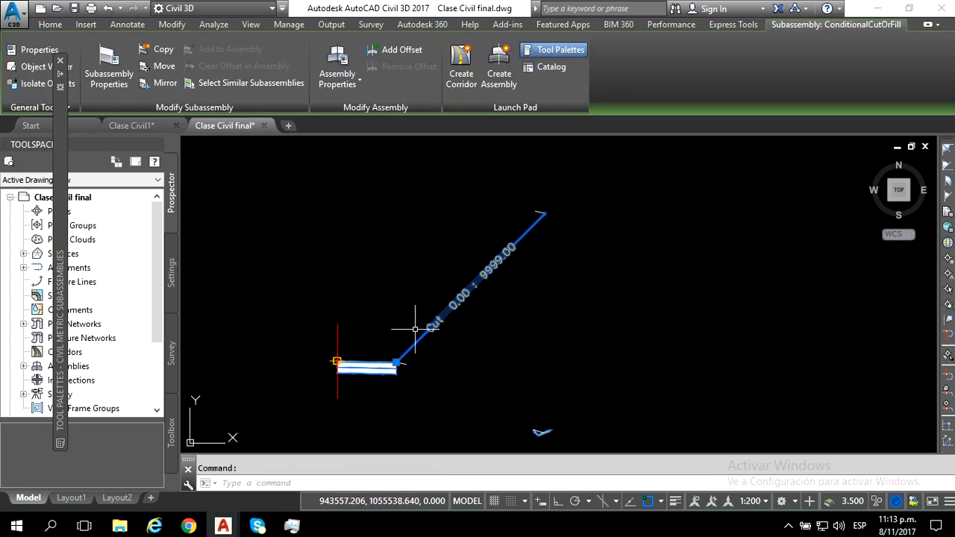
scroll(394, 378, up, 3)
scroll(393, 379, down, 1)
scroll(393, 379, down, 2)
scroll(484, 277, down, 2)
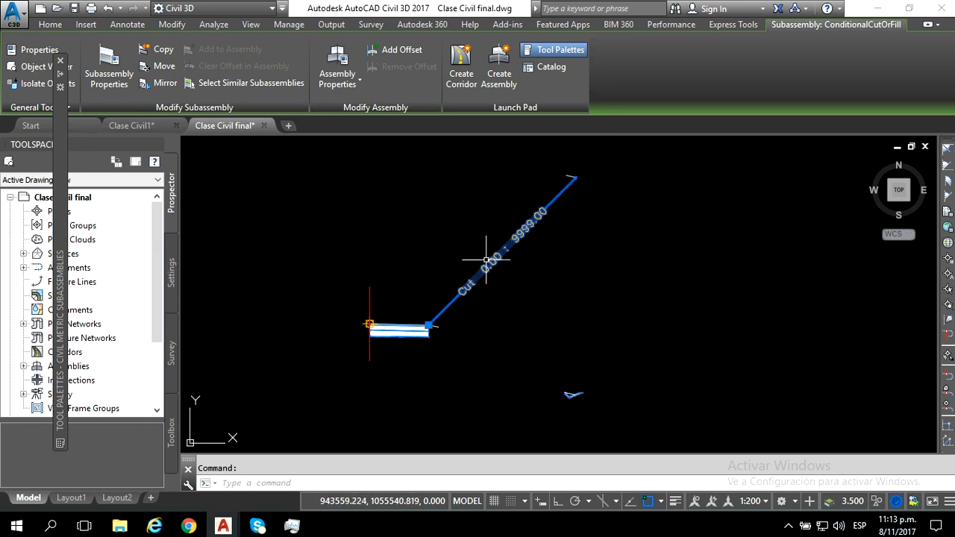
scroll(429, 328, up, 5)
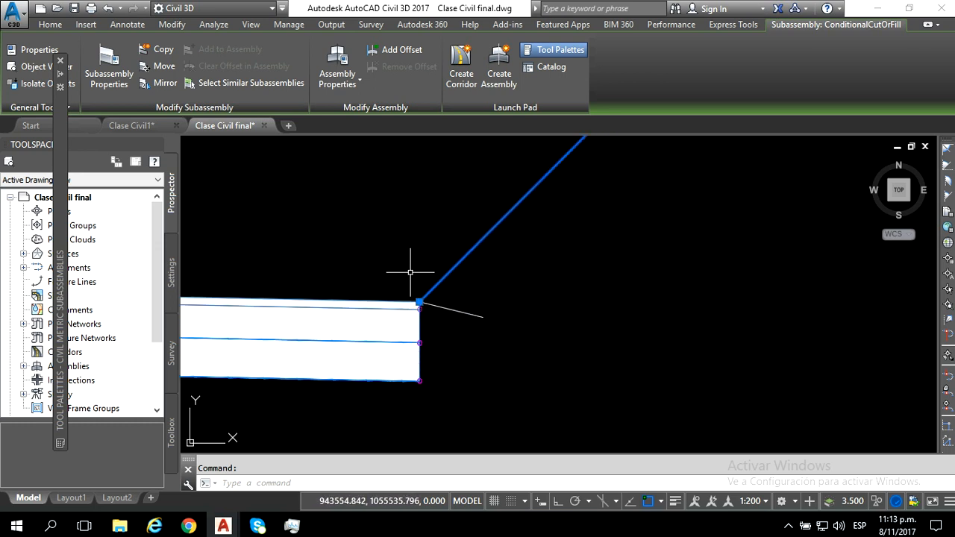
scroll(414, 293, up, 1)
scroll(429, 342, down, 3)
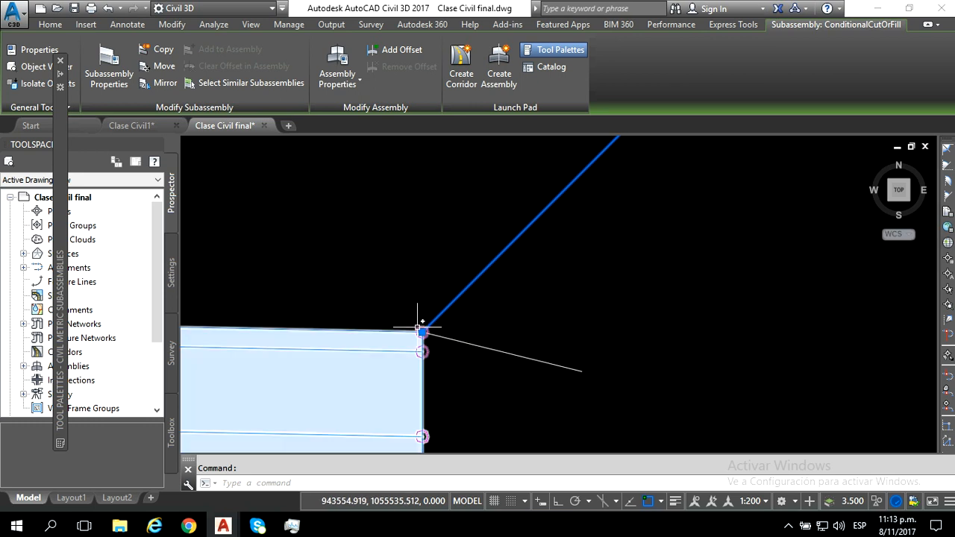
click(428, 342)
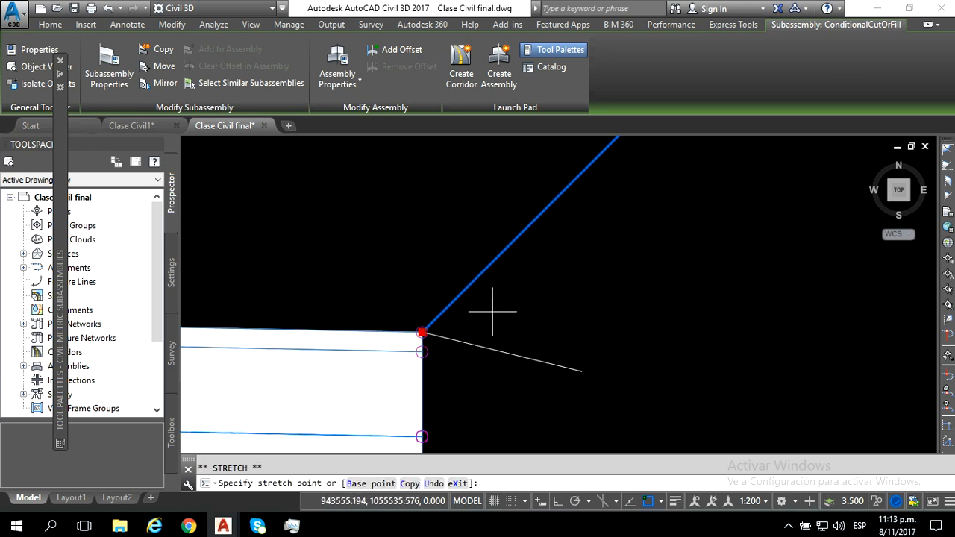
click(582, 371)
- Move the upper auxiliary polyline by its lower endpoint onto the end marker of the relocated conditional cut link
scroll(504, 322, down, 3)
scroll(504, 327, down, 2)
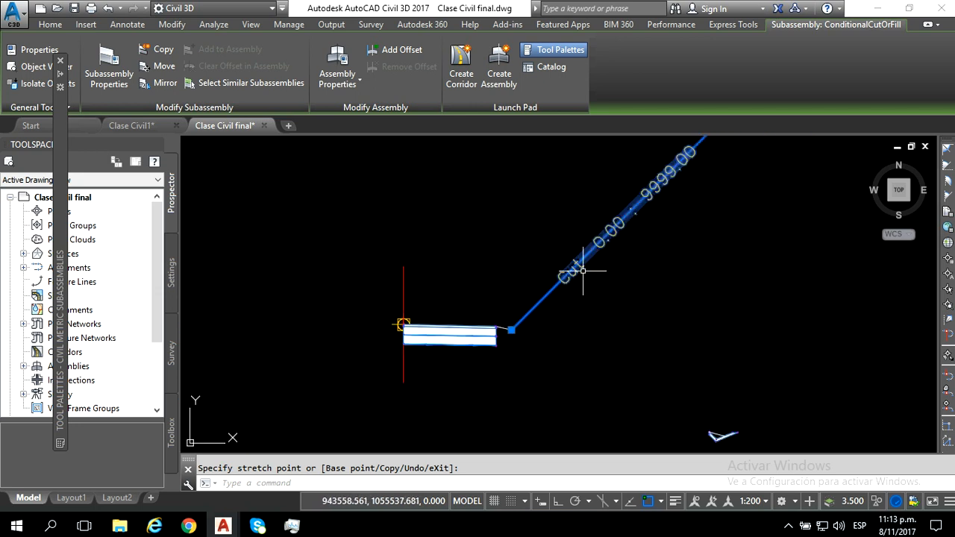
middle_drag(597, 250, 524, 321)
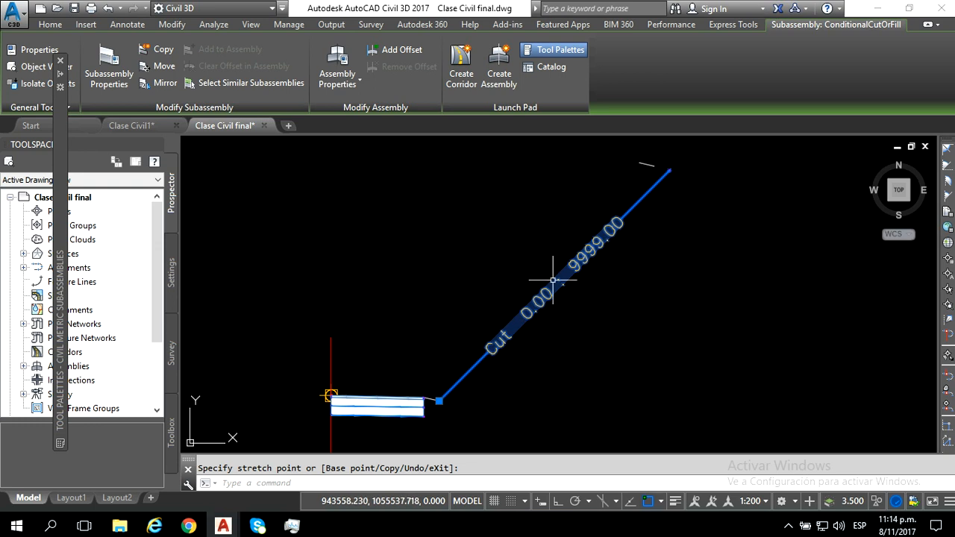
scroll(666, 175, up, 5)
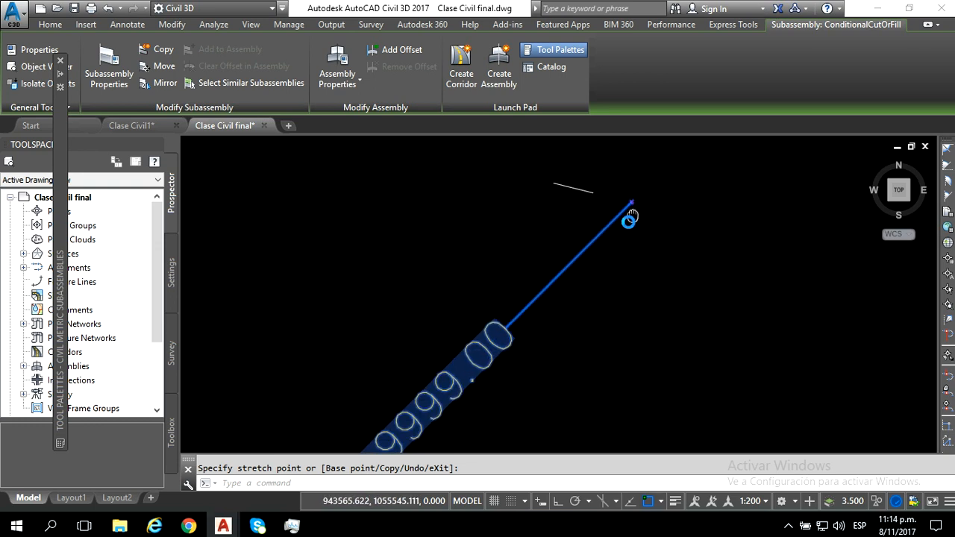
key(Escape)
scroll(577, 227, up, 2)
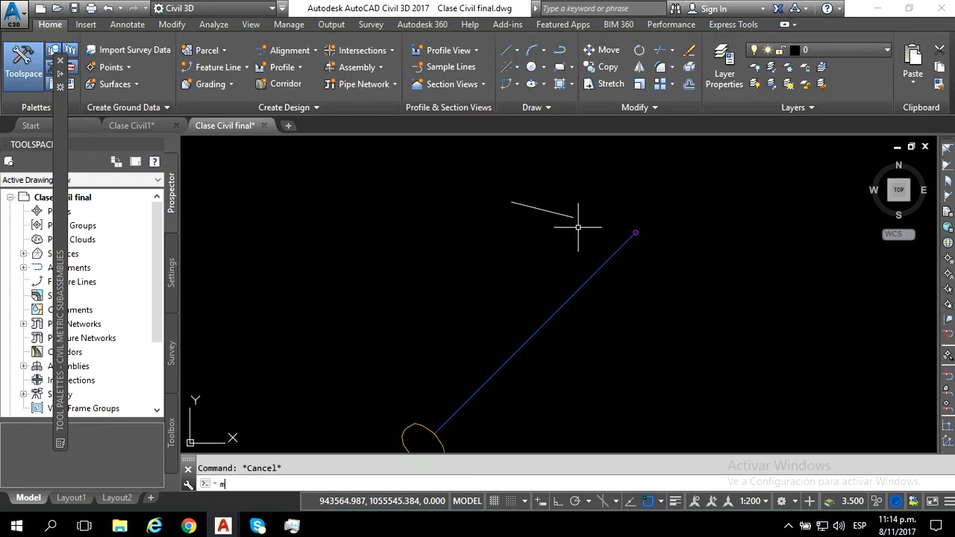
key(Return)
click(571, 223)
click(559, 211)
key(Return)
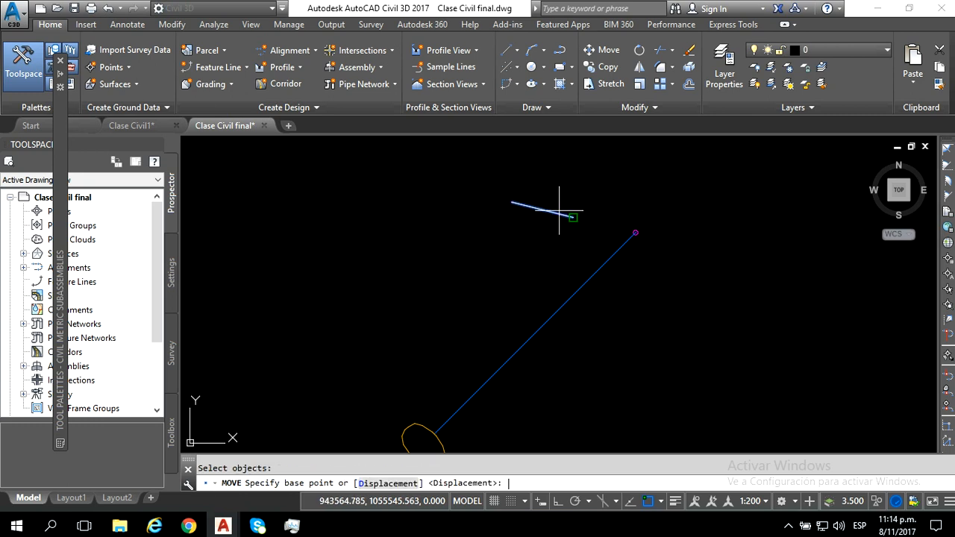
click(573, 217)
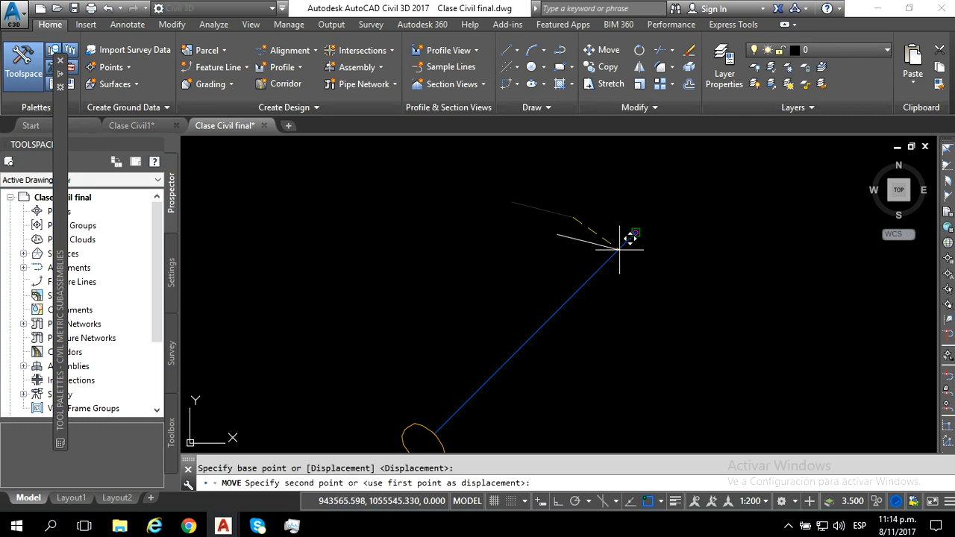
scroll(630, 235, down, 4)
scroll(620, 249, down, 3)
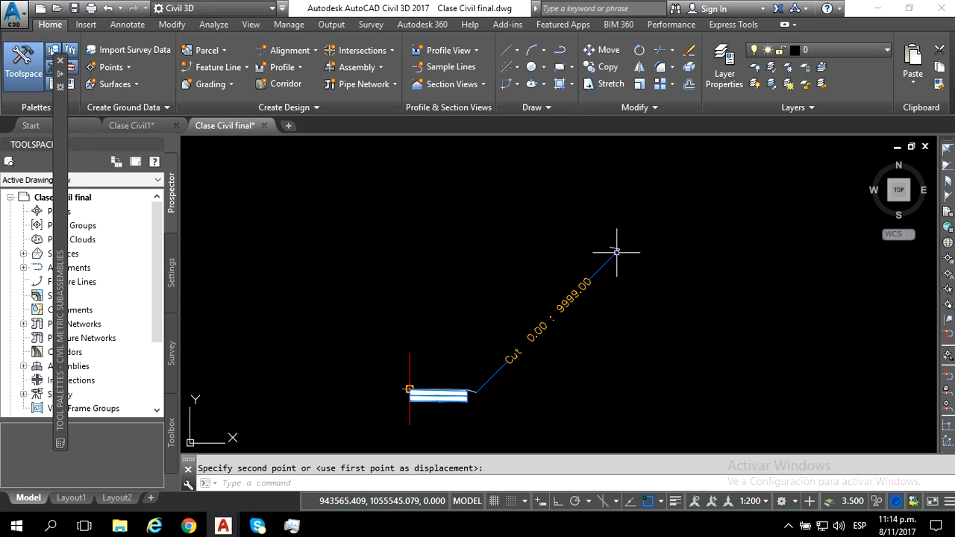
- Add the Cuneta subassembly to the assembly at the upper end marker of the conditional cut link
middle_drag(560, 327, 546, 278)
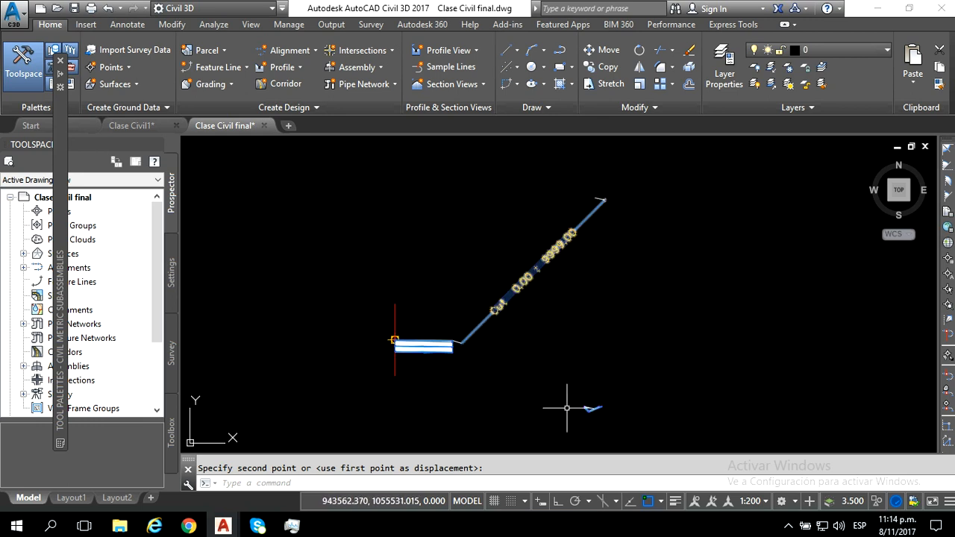
scroll(592, 414, up, 6)
click(609, 400)
click(585, 403)
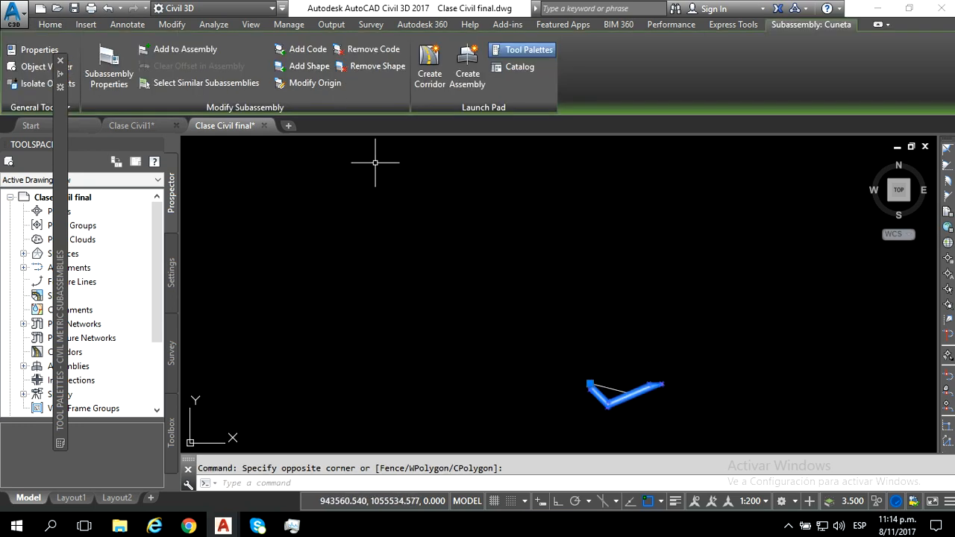
click(193, 51)
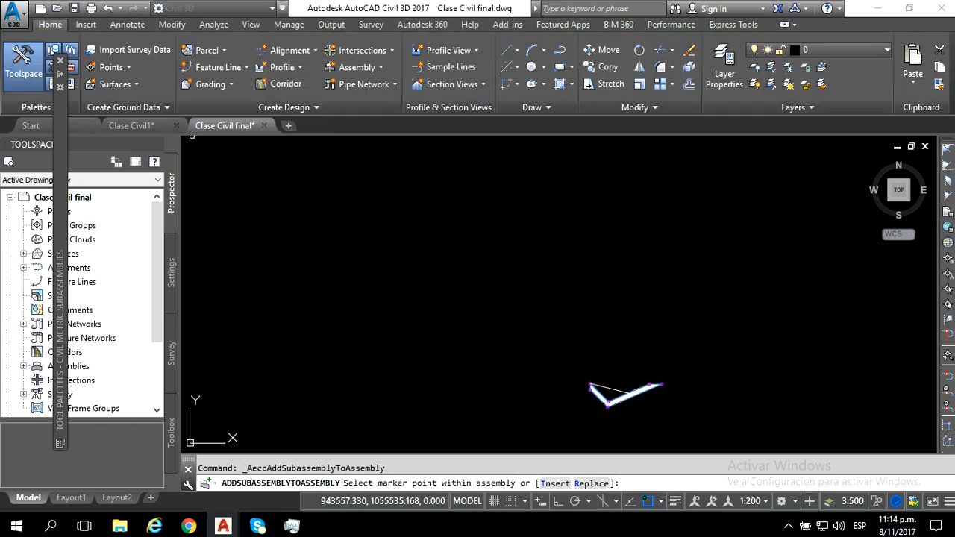
scroll(507, 255, up, 6)
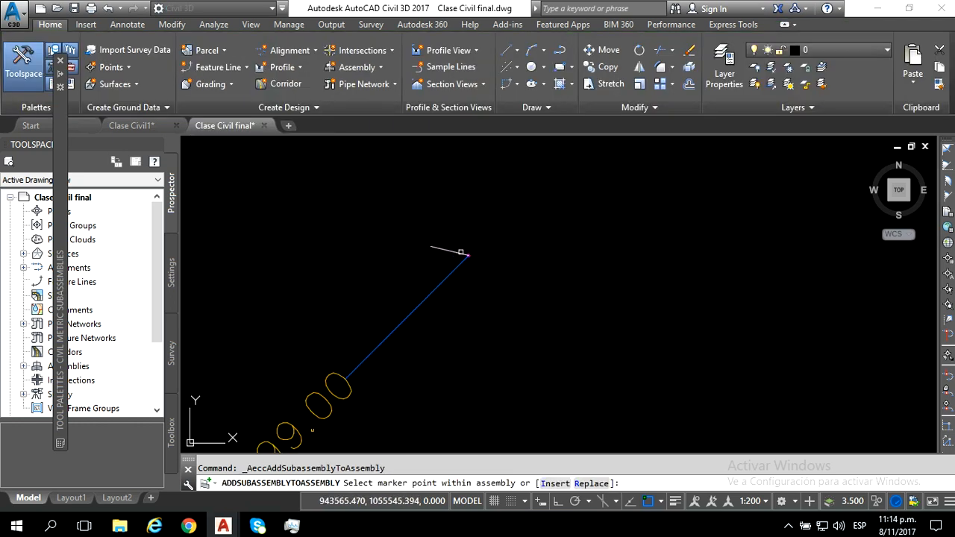
scroll(516, 270, up, 5)
scroll(483, 313, down, 5)
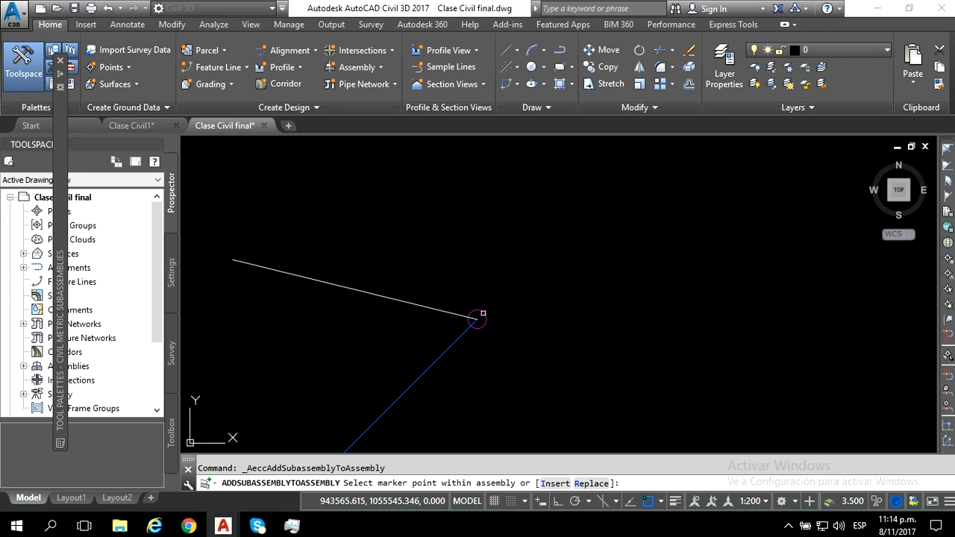
click(478, 319)
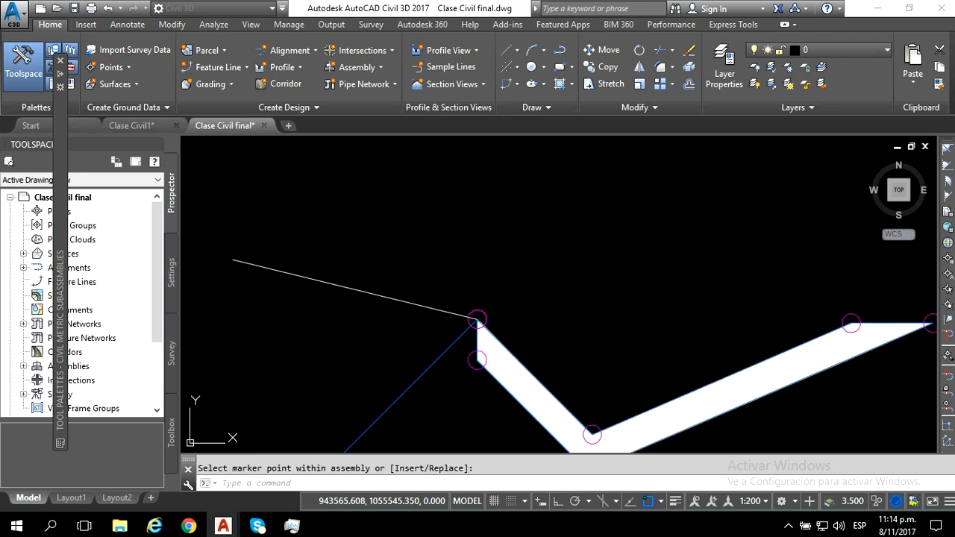
- Move the Cuneta subassembly's start point from the end of the conditional cut link to the free end of the upper auxiliary polyline
scroll(481, 288, down, 5)
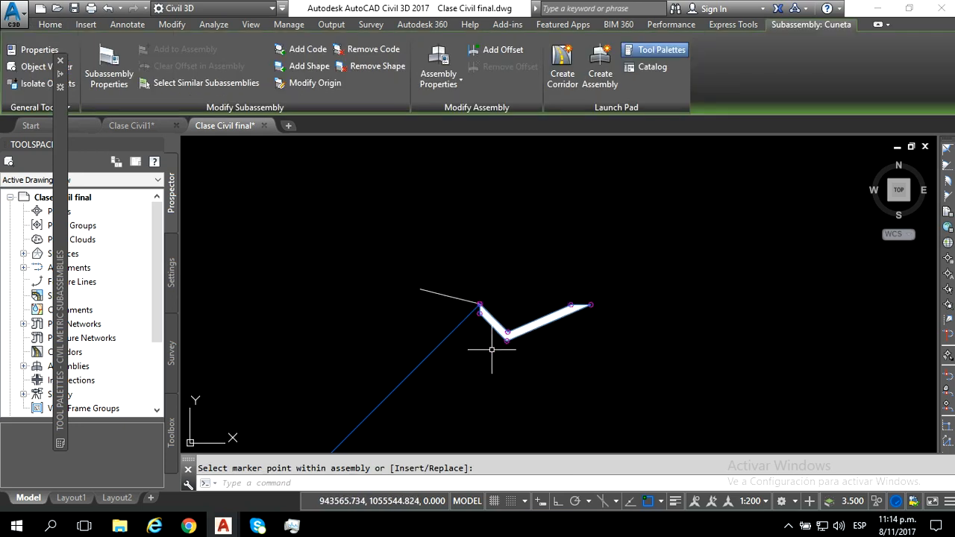
scroll(492, 347, up, 2)
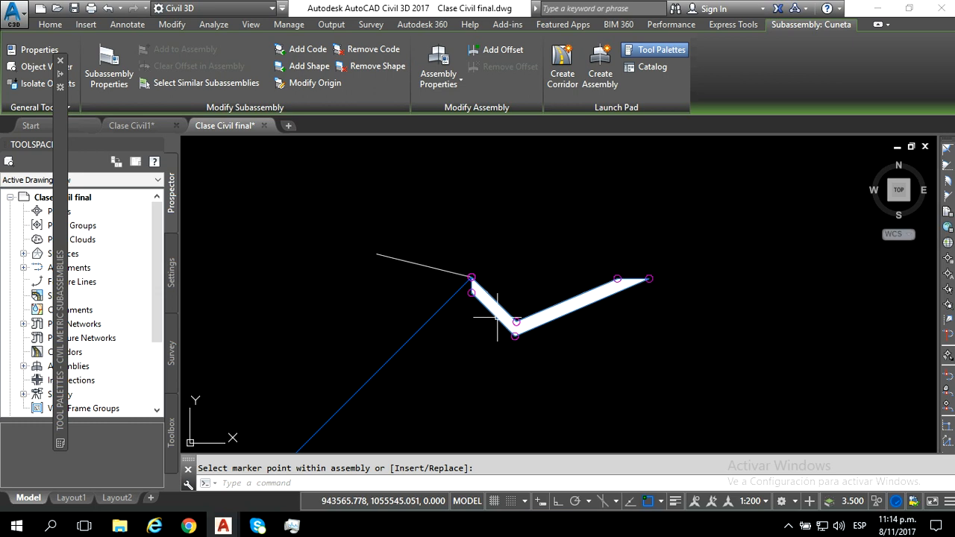
key(Escape)
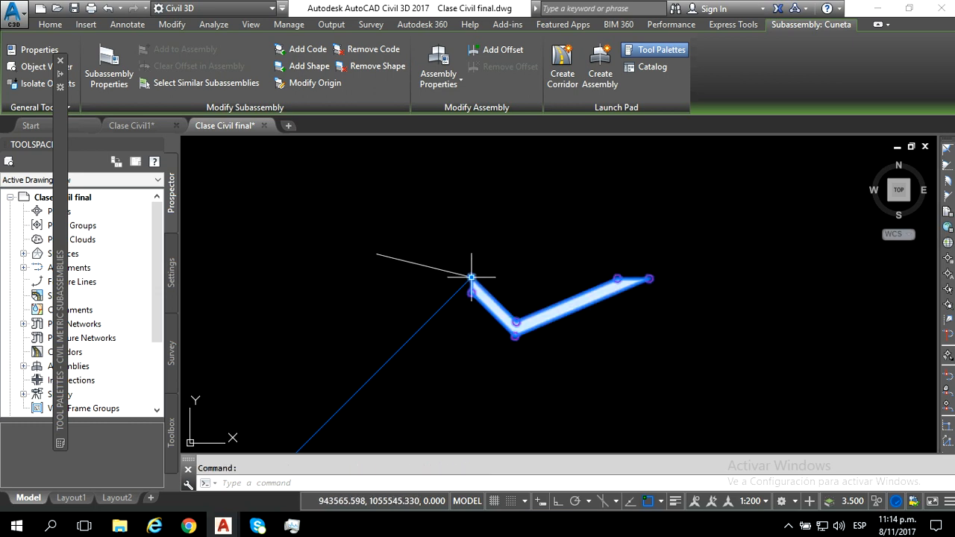
click(471, 277)
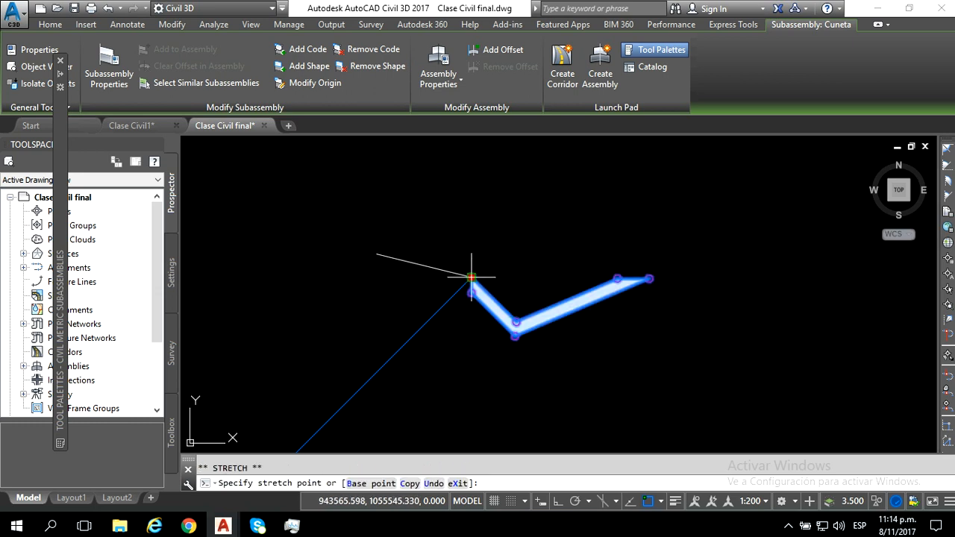
click(376, 253)
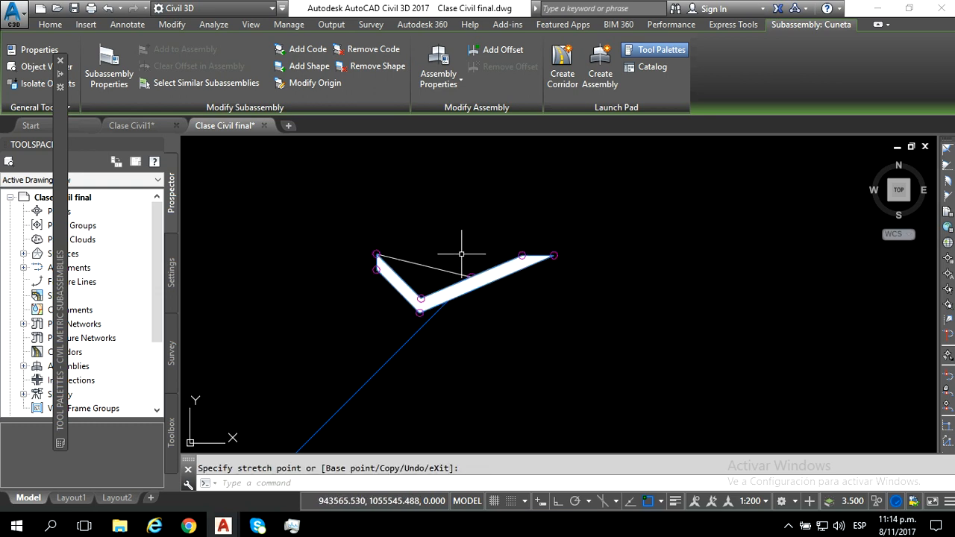
key(Escape)
- Examine the relocated Cuneta ditch against the conditional cut link and the lane
scroll(459, 252, down, 4)
scroll(437, 330, up, 6)
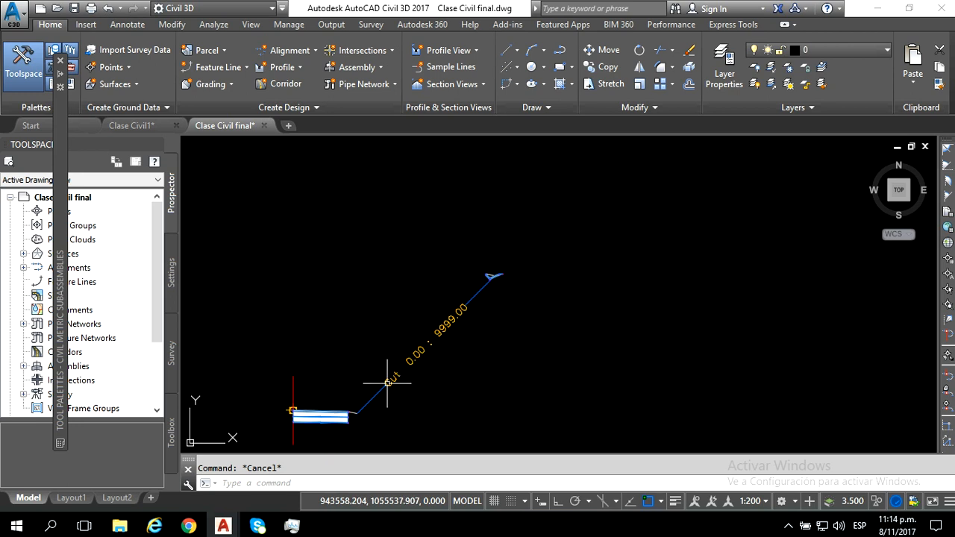
scroll(352, 394, up, 2)
scroll(352, 393, down, 4)
scroll(433, 319, up, 5)
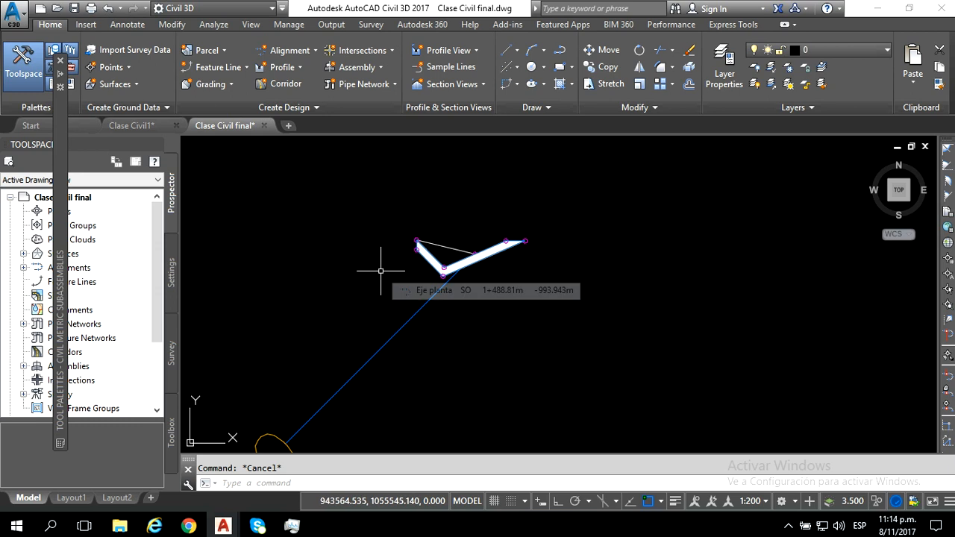
scroll(387, 279, down, 1)
scroll(386, 280, down, 2)
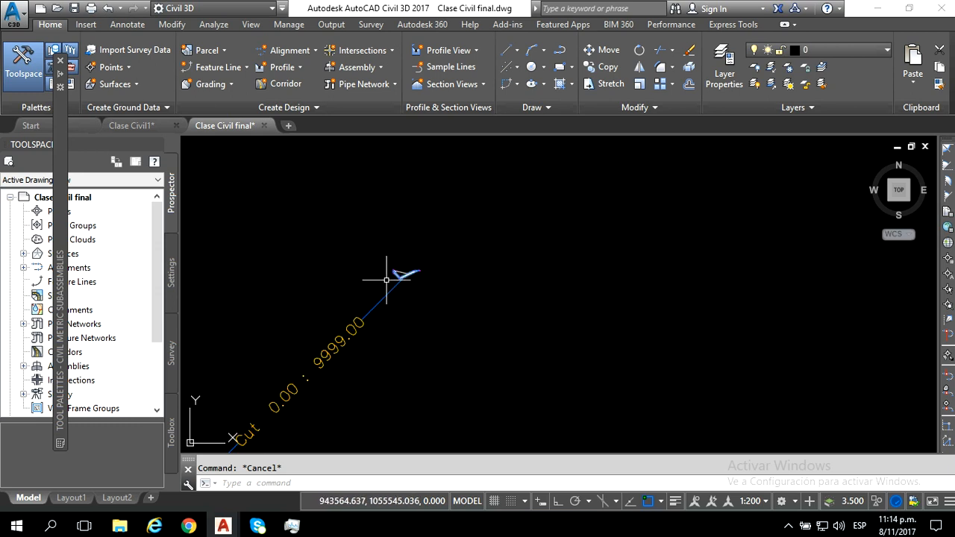
middle_drag(377, 289, 442, 227)
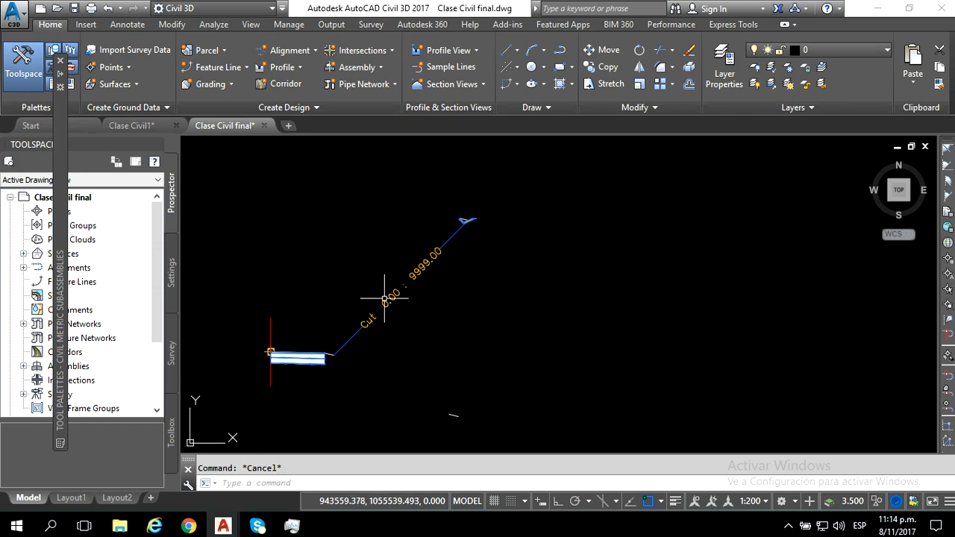
scroll(436, 246, up, 4)
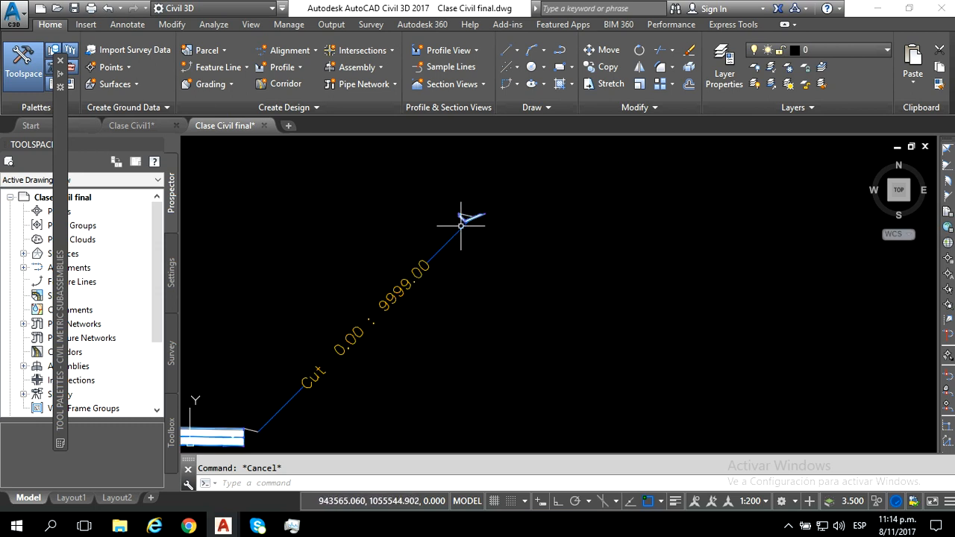
scroll(503, 258, up, 4)
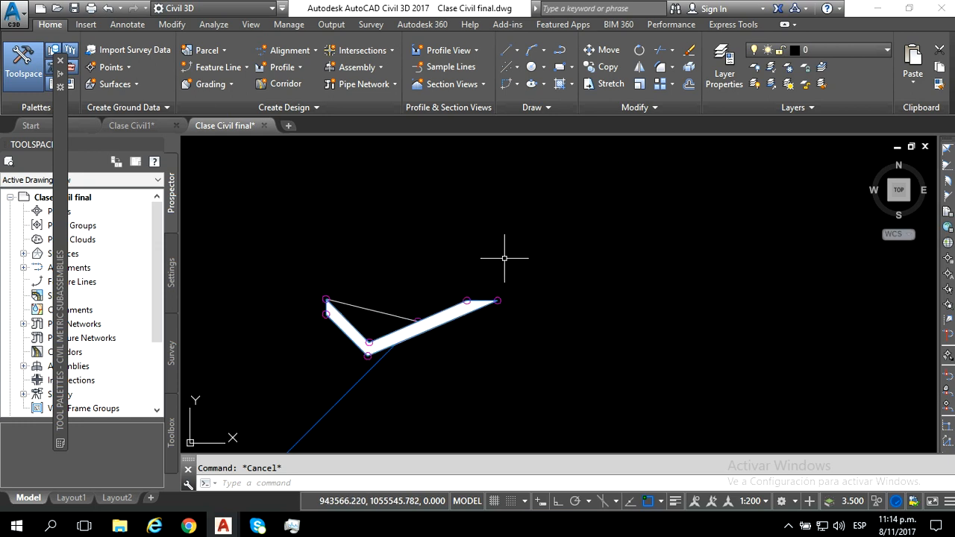
scroll(503, 277, down, 4)
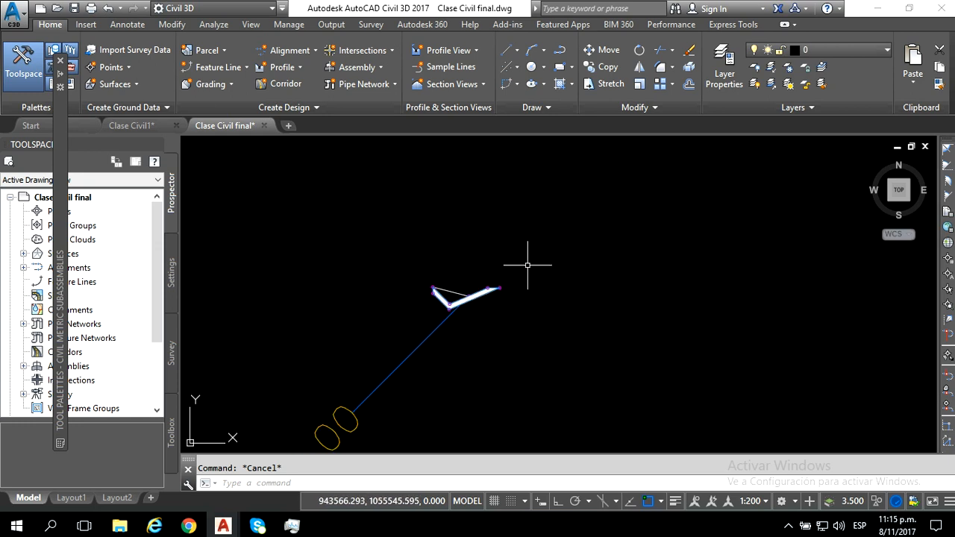
scroll(509, 304, down, 3)
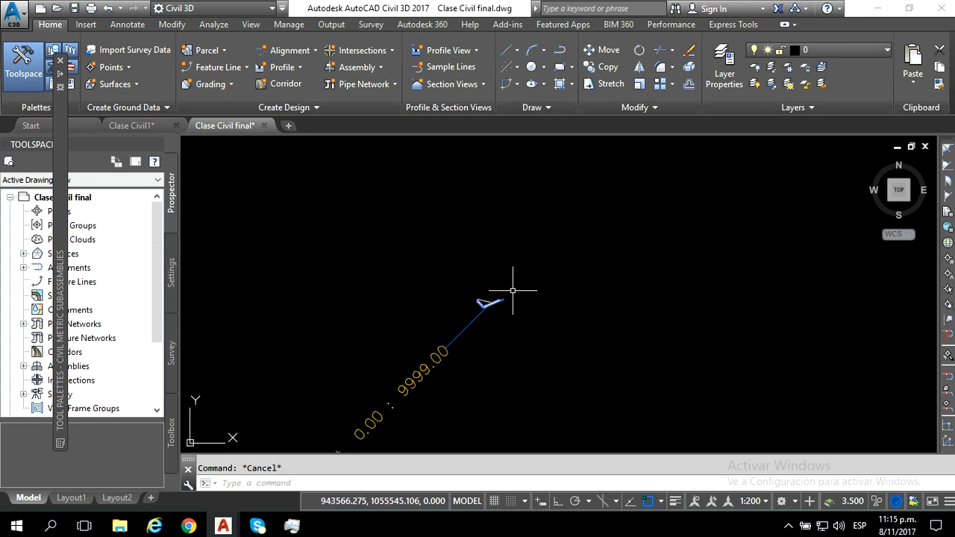
middle_drag(515, 267, 515, 241)
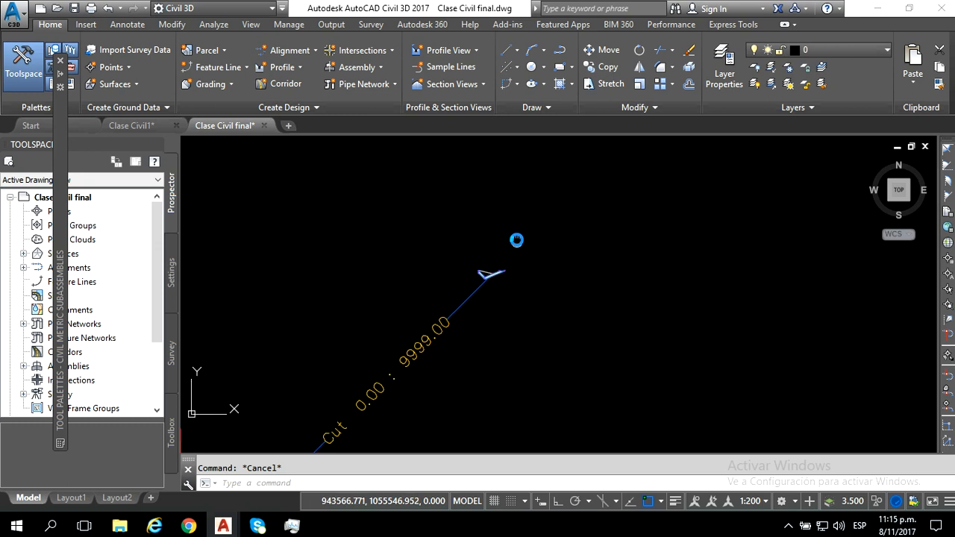
- Add a BasicSideSlopeCutDitch subassembly from the basic metric set to the outermost upper marker of the Cuneta ditch
mouse_move(63, 79)
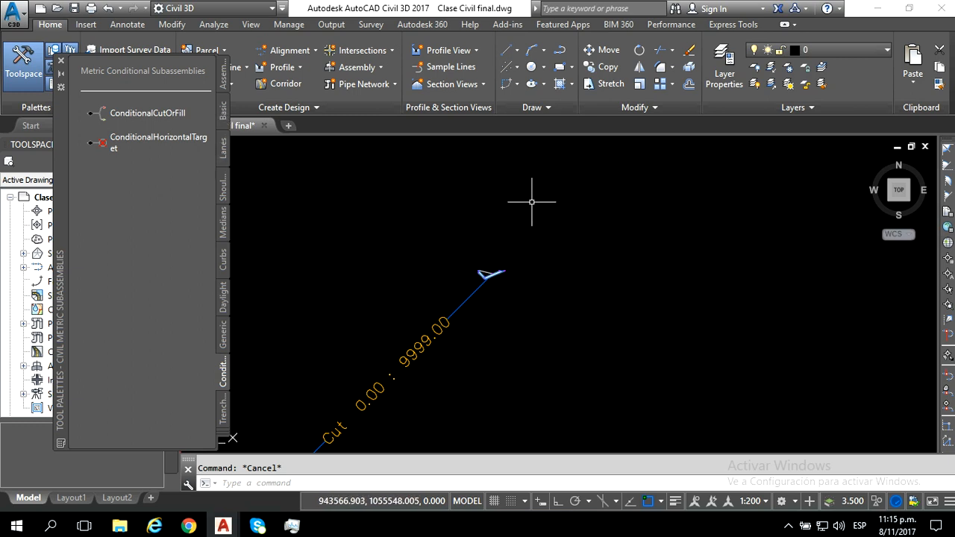
click(224, 112)
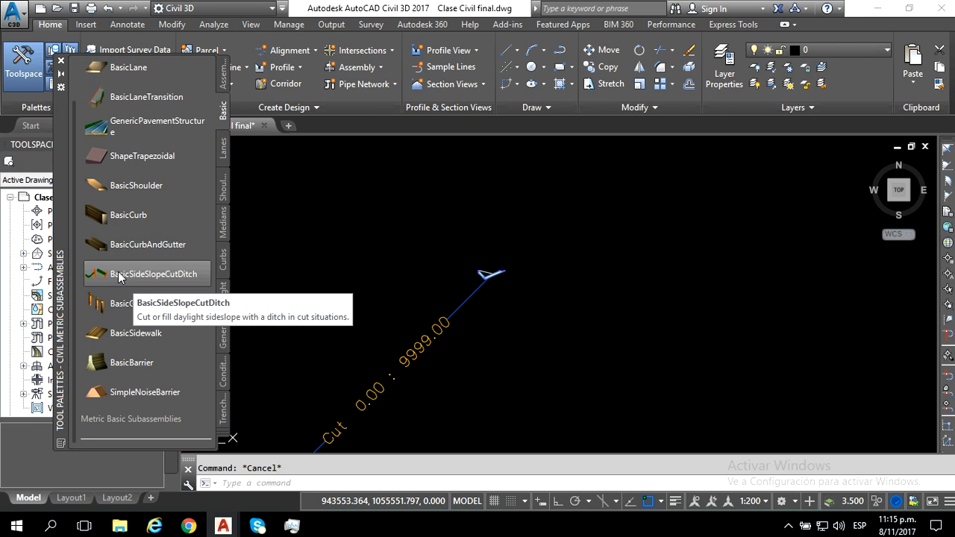
click(138, 276)
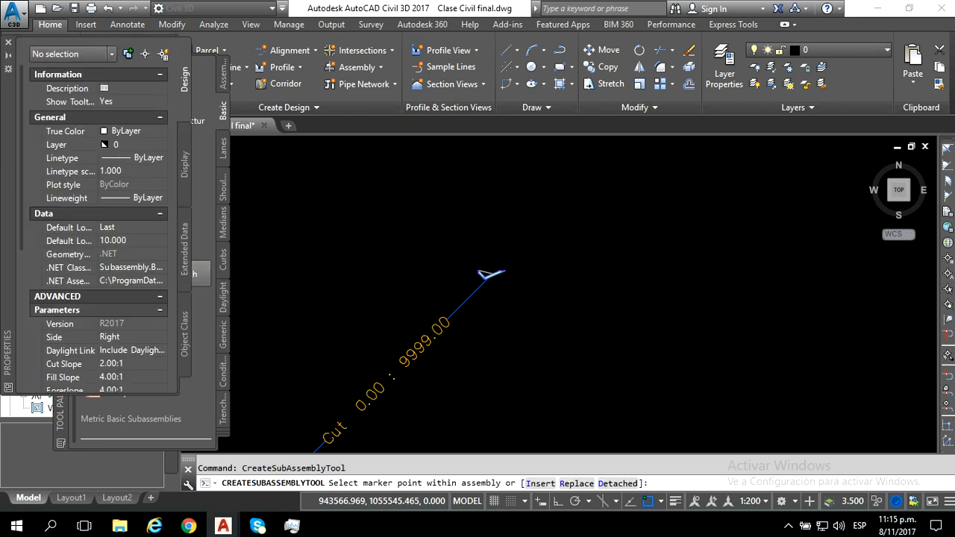
scroll(521, 271, up, 5)
scroll(448, 267, up, 3)
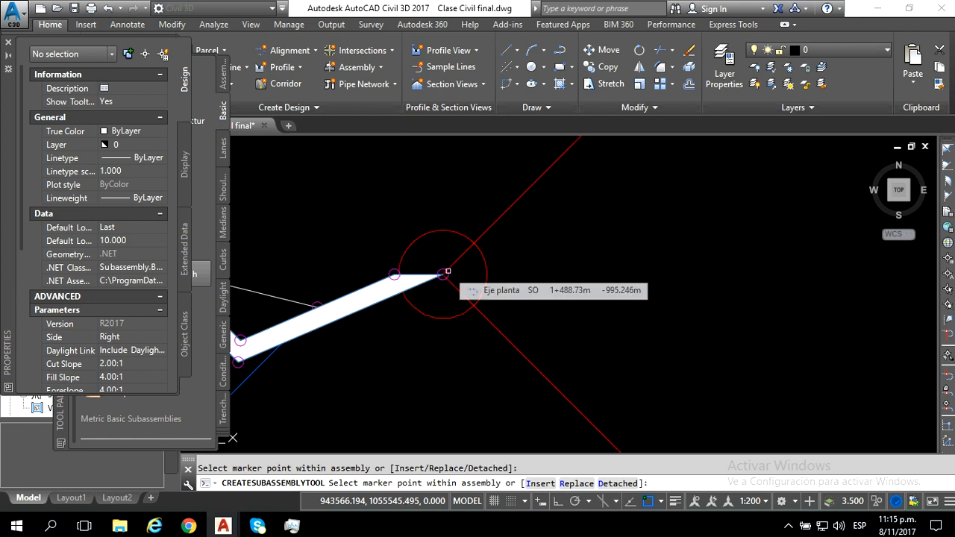
click(447, 272)
scroll(447, 271, down, 3)
scroll(446, 280, down, 3)
scroll(448, 277, up, 1)
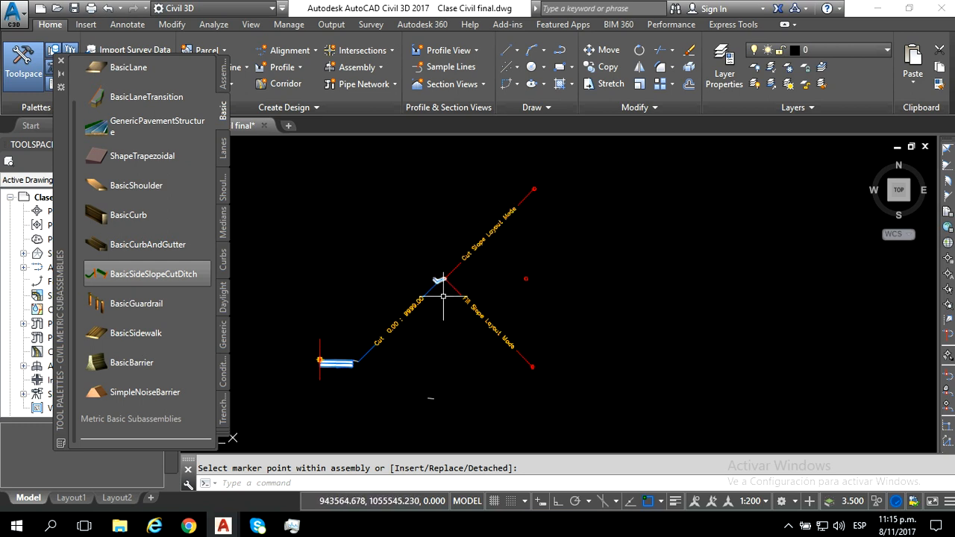
key(Escape)
- In the BasicSideSlopeCutDitch subassembly's properties, set the cut slope to 0.75:1 and the fill slope to 1.50:1
click(480, 244)
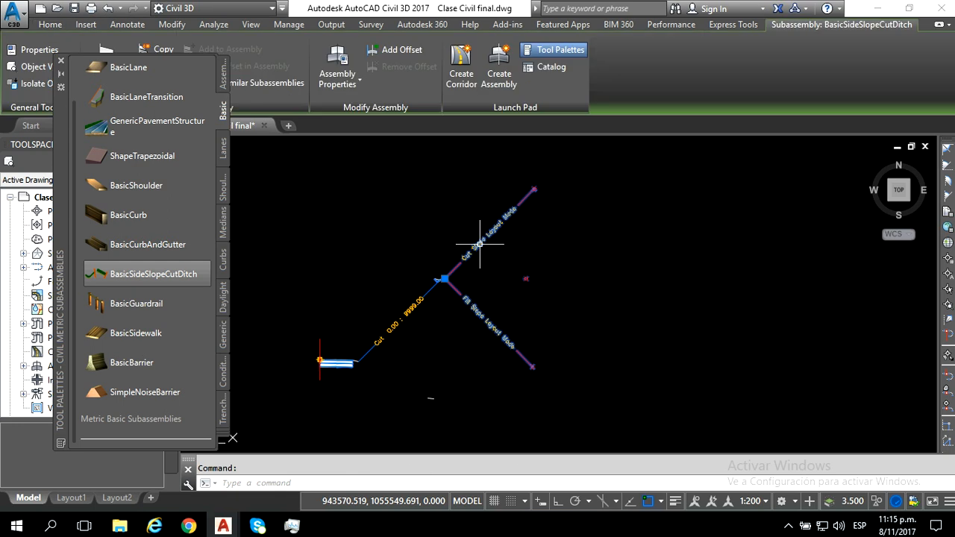
right_click(481, 247)
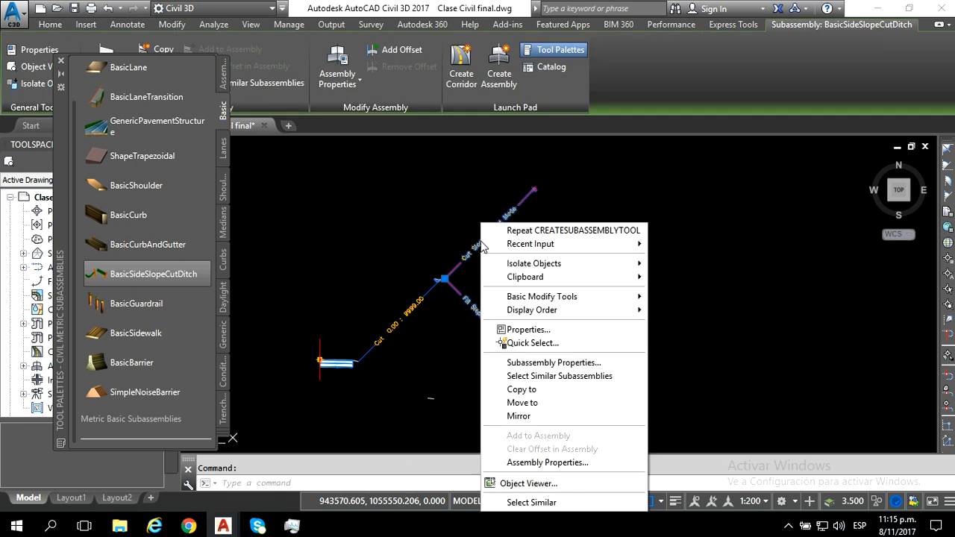
click(530, 365)
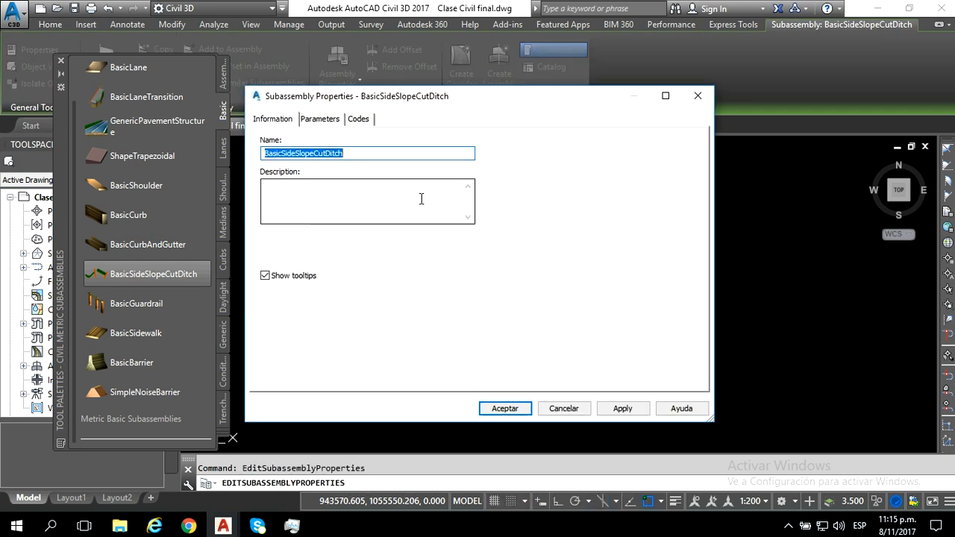
click(320, 119)
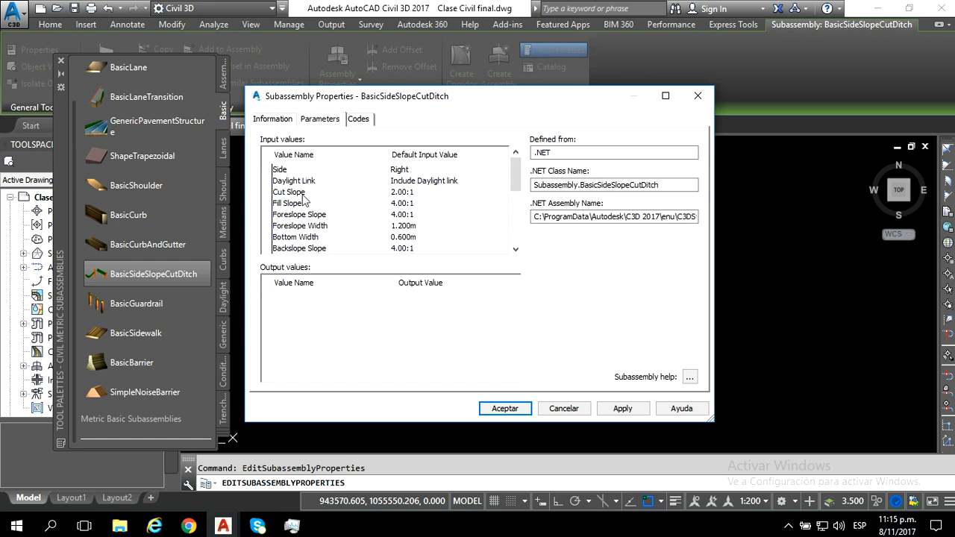
click(423, 195)
click(423, 195)
key(Return)
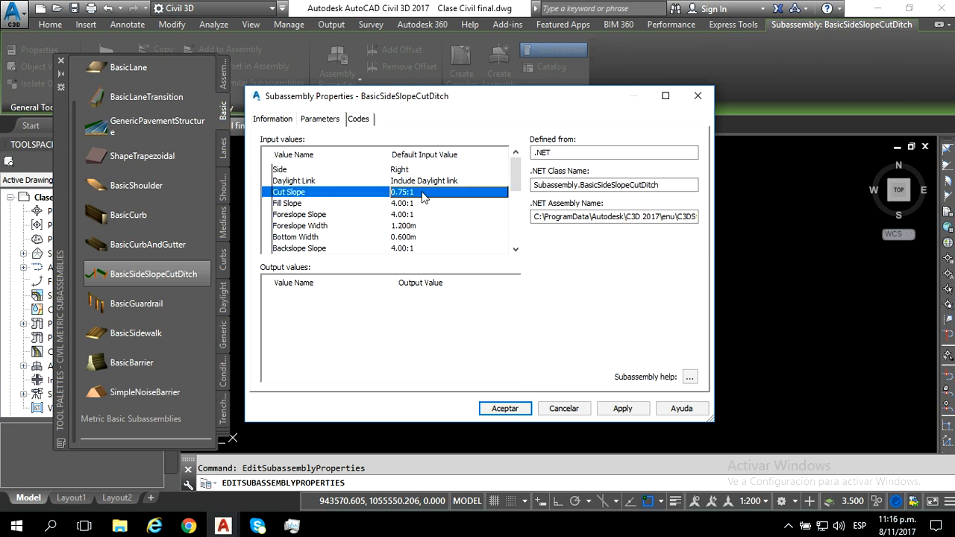
click(403, 203)
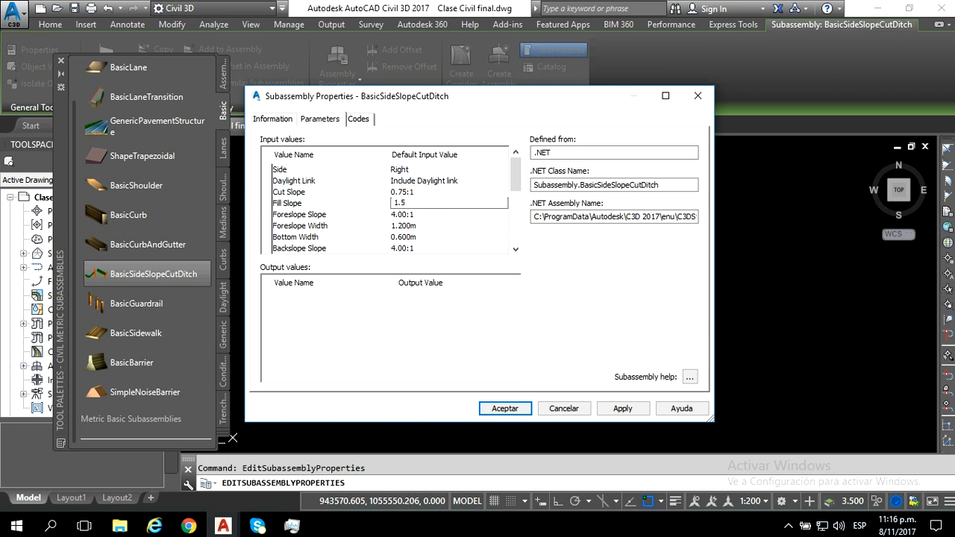
- Set the side slope's foreslope slope, foreslope width and bottom width to 0
click(411, 215)
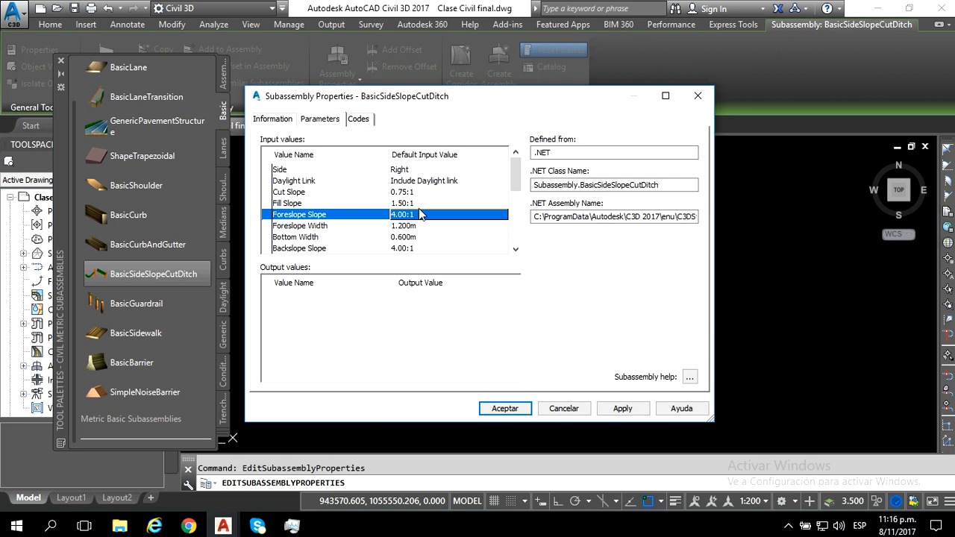
drag(516, 173, 516, 185)
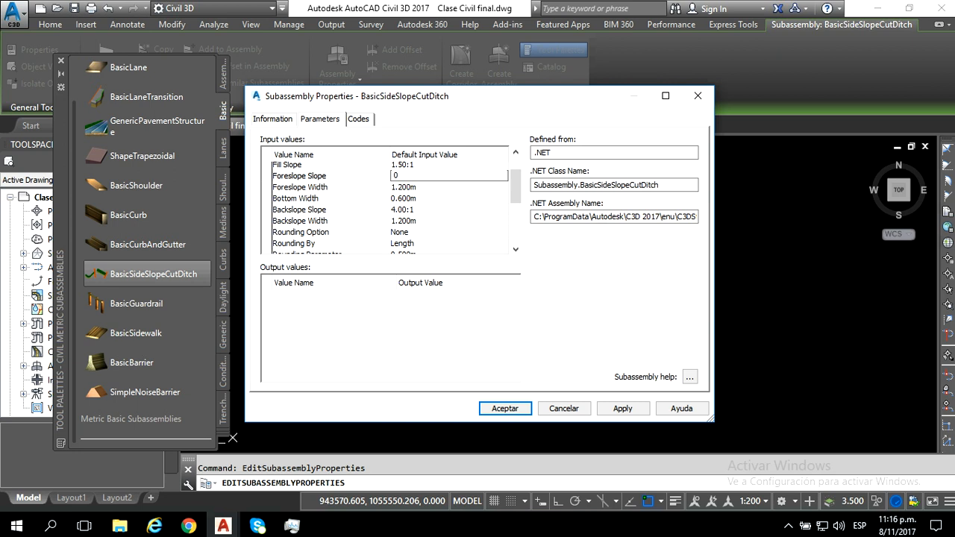
click(408, 178)
click(407, 188)
text(0)
click(407, 188)
click(409, 199)
click(409, 199)
key(Return)
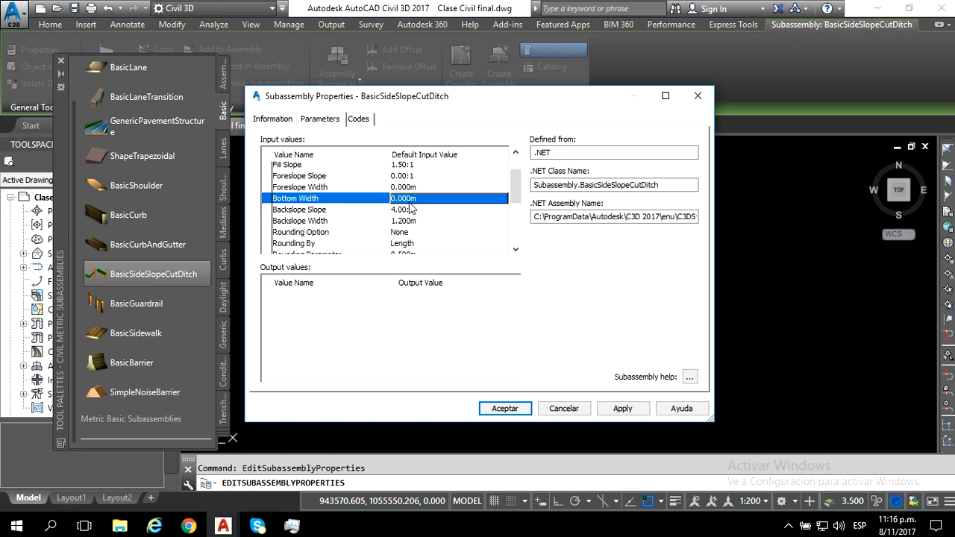
- Set the side slope's backslope slope and backslope width to 0, apply the properties and dismiss the event report
click(408, 211)
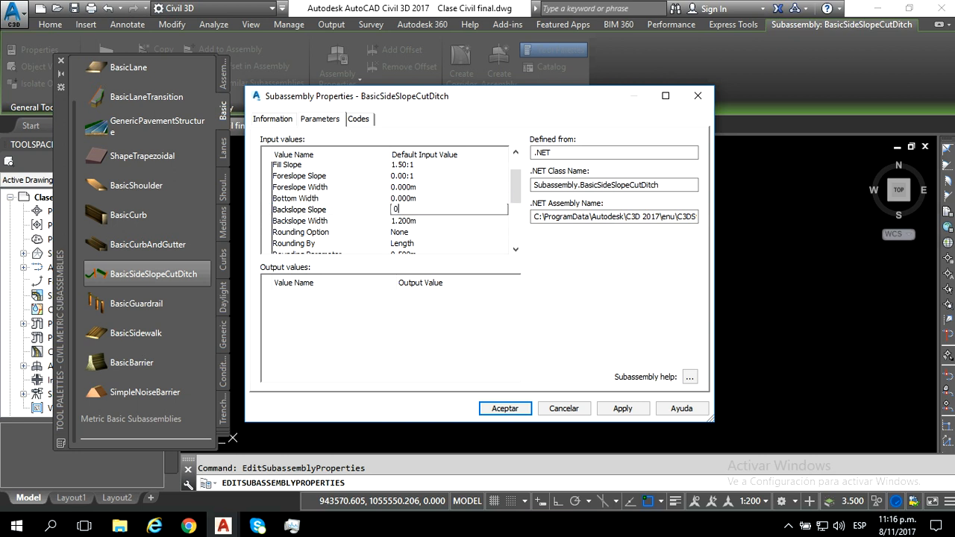
key(Return)
click(408, 222)
text(0)
key(Return)
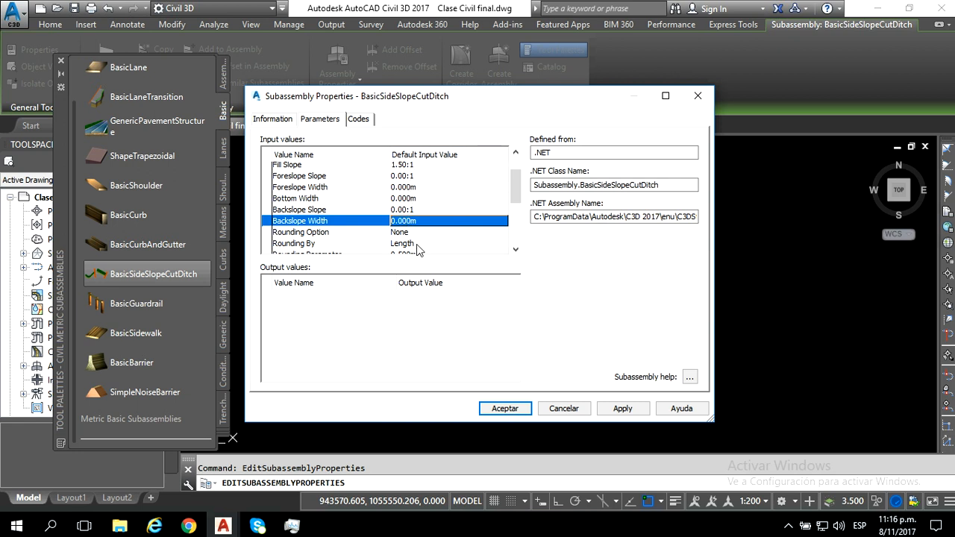
click(493, 408)
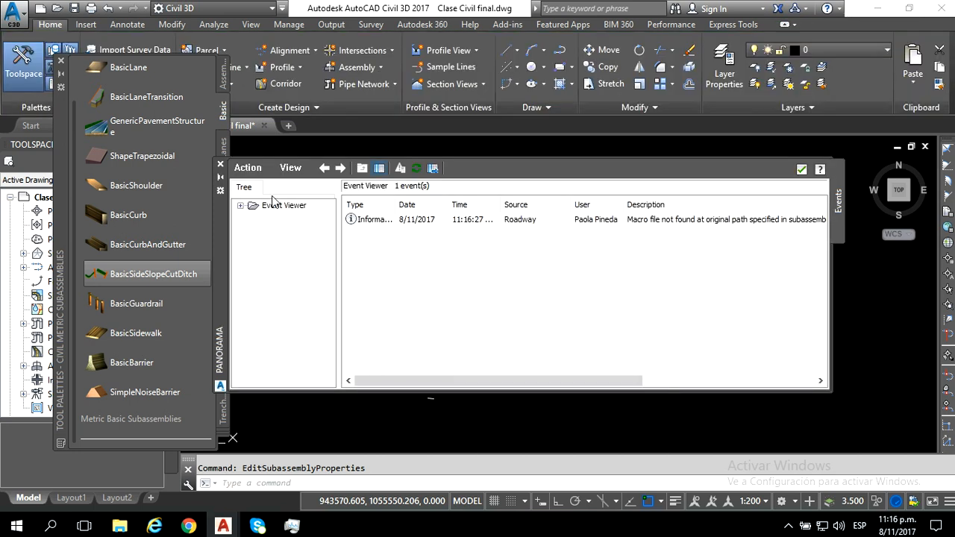
click(801, 169)
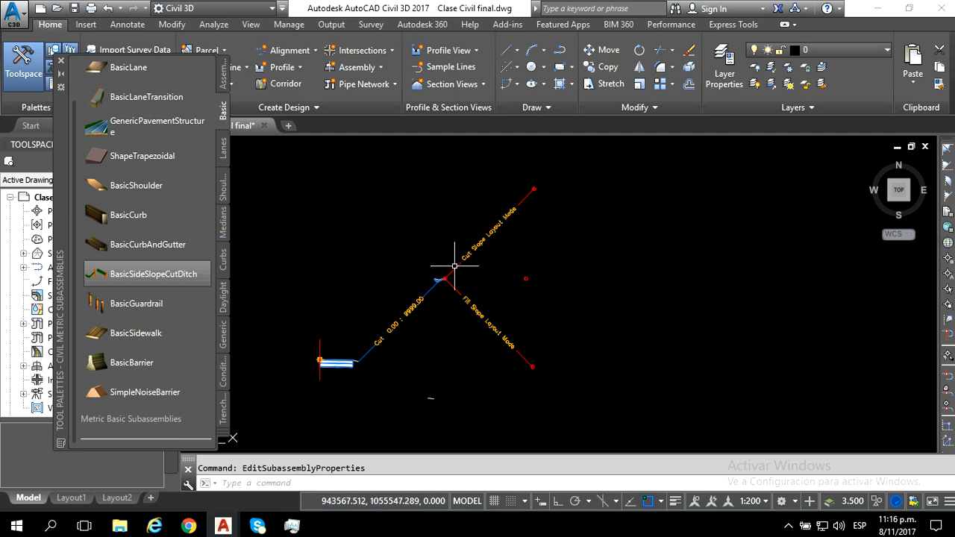
- Inspect the side slope's attachment to the ditch and the conditional link's start near the lane edge
scroll(443, 278, up, 3)
scroll(446, 261, up, 2)
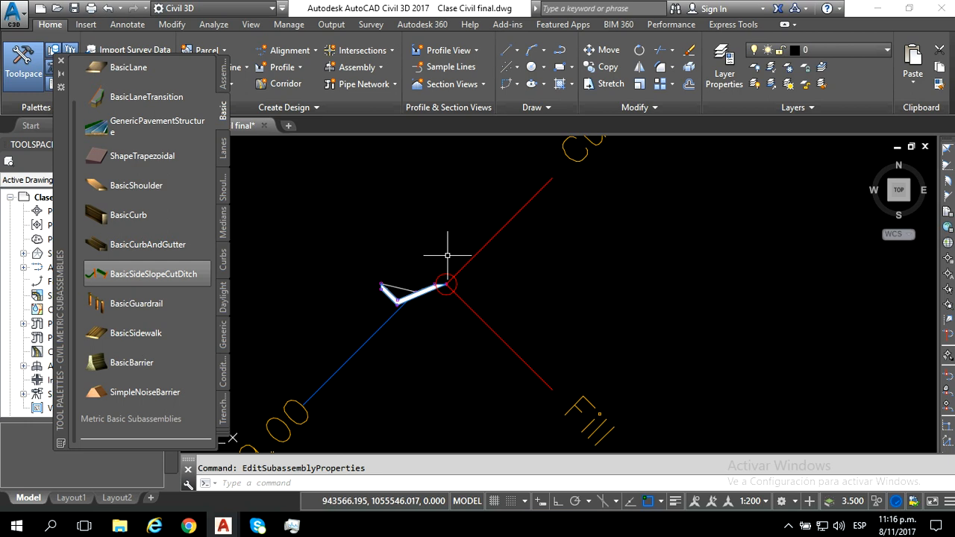
scroll(448, 255, down, 4)
middle_drag(316, 393, 439, 275)
scroll(434, 273, up, 1)
scroll(431, 274, up, 4)
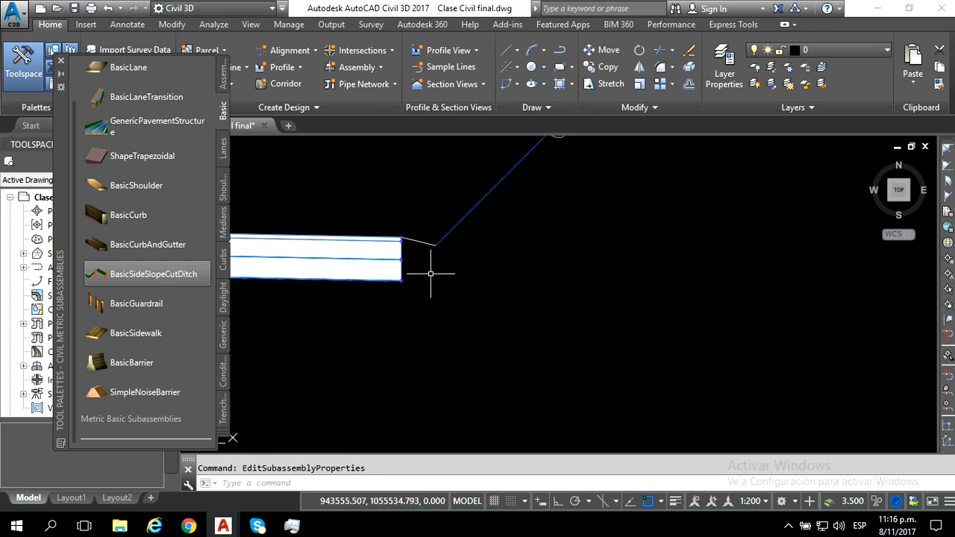
scroll(433, 278, down, 3)
scroll(436, 280, up, 4)
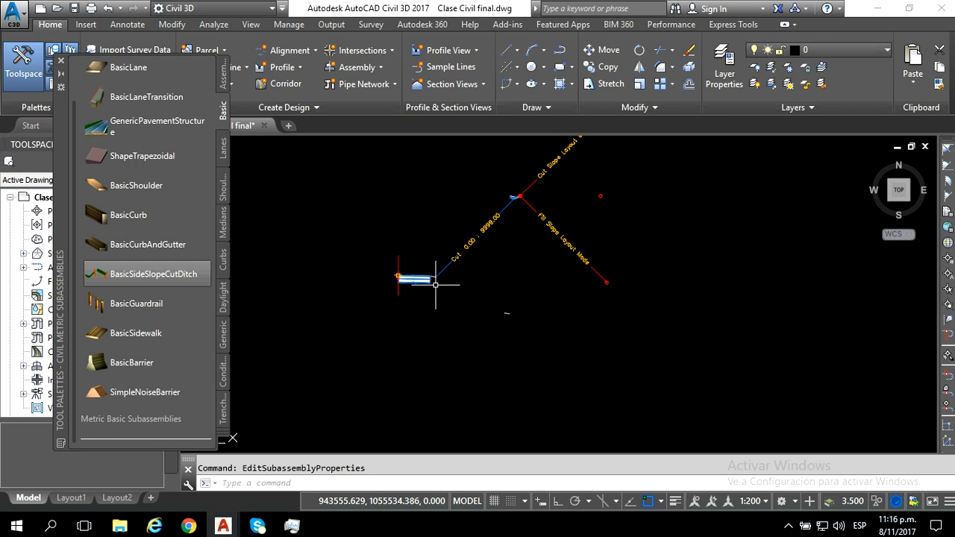
- Place a ConditionalCutOrFill subassembly at the outer top edge of the lane
scroll(422, 248, up, 2)
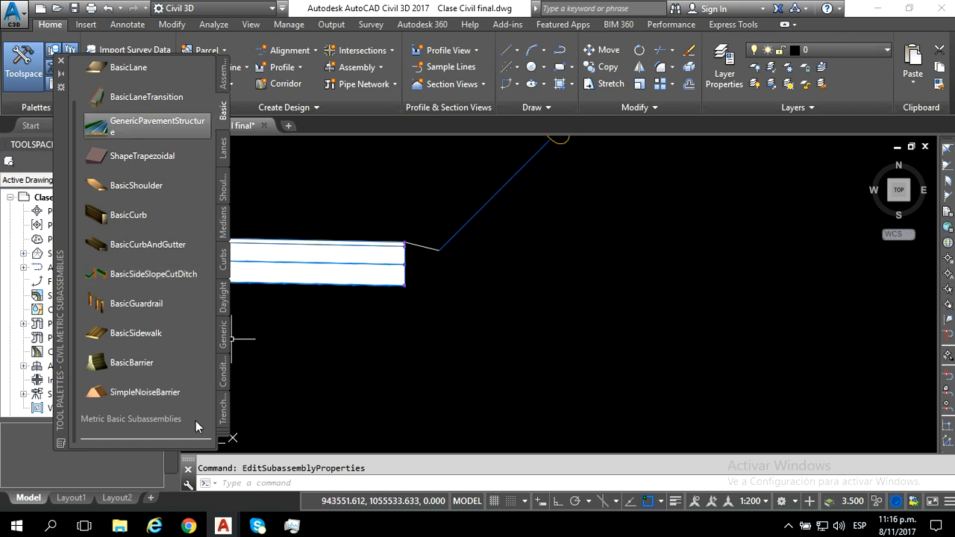
click(225, 375)
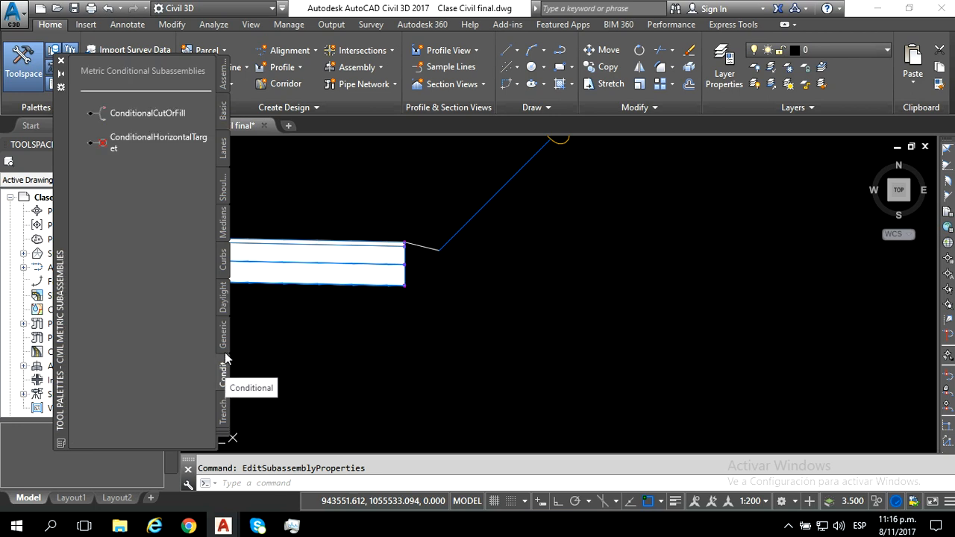
click(151, 113)
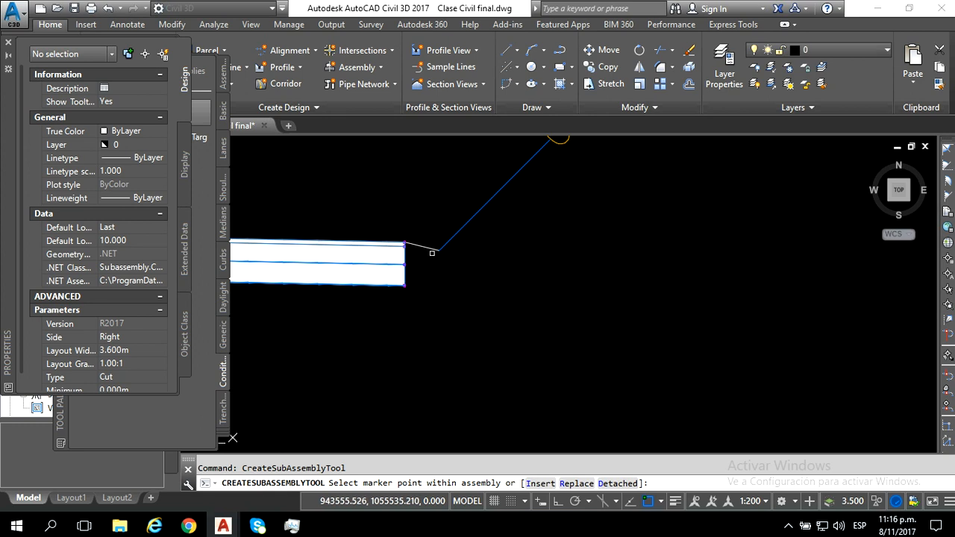
scroll(414, 242, up, 5)
scroll(392, 268, up, 2)
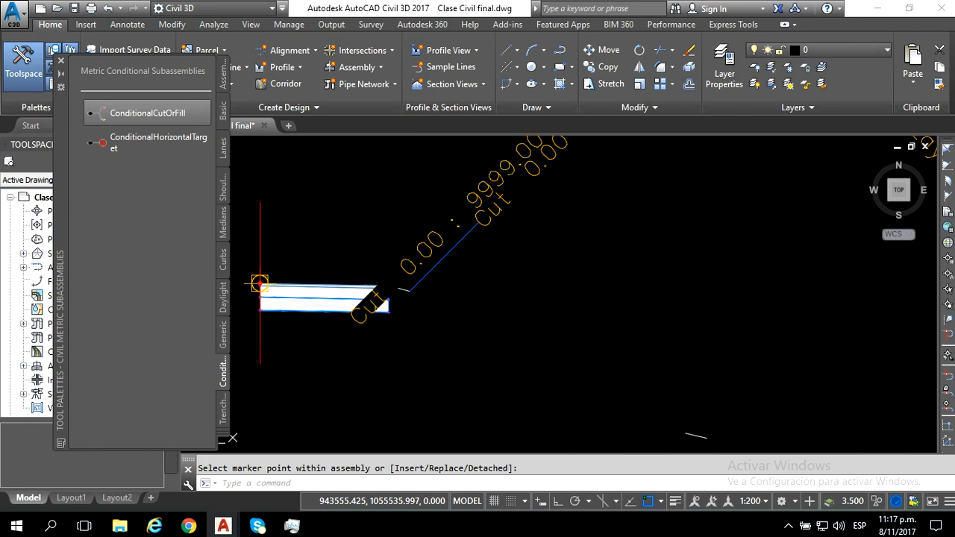
click(259, 283)
key(Return)
- In the new conditional subassembly's properties, set the layout width to 10 m
click(403, 267)
right_click(404, 267)
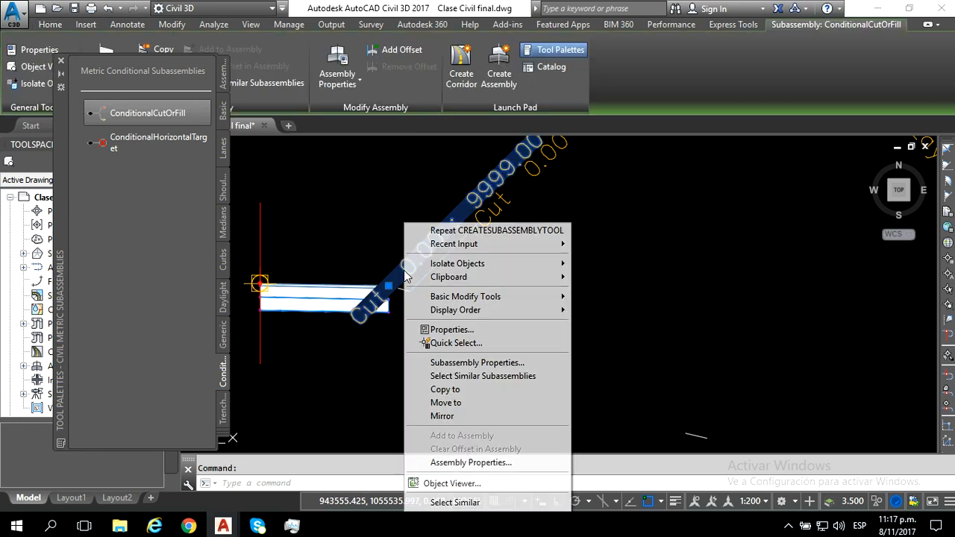
click(459, 363)
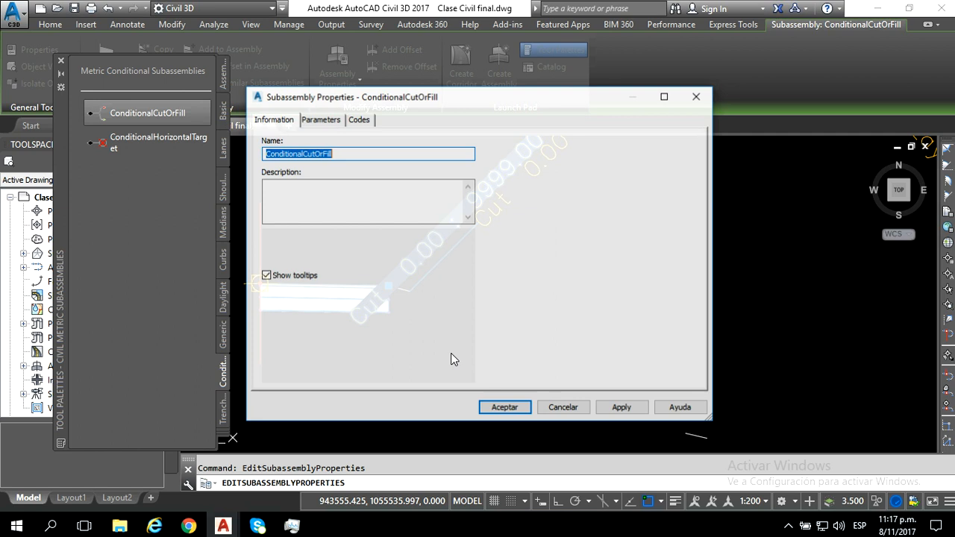
click(321, 121)
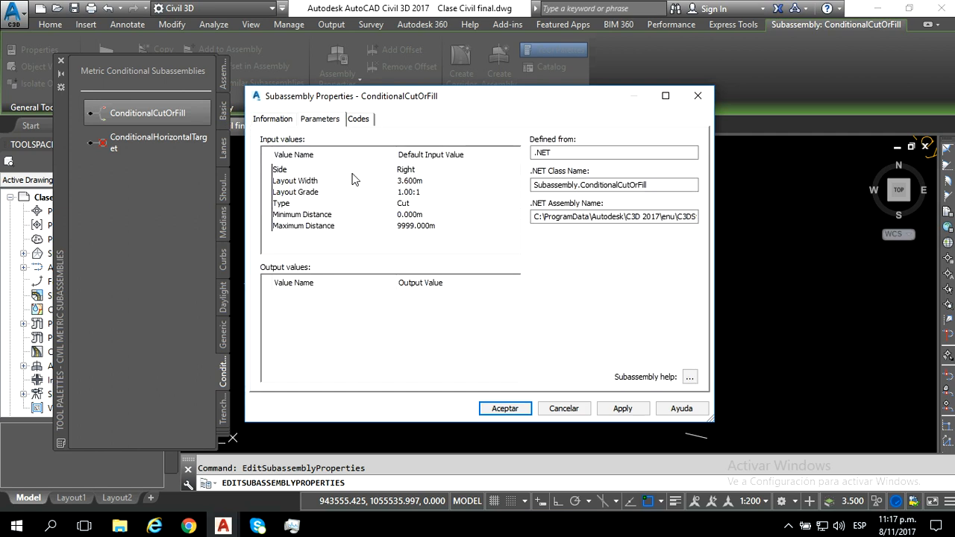
click(410, 180)
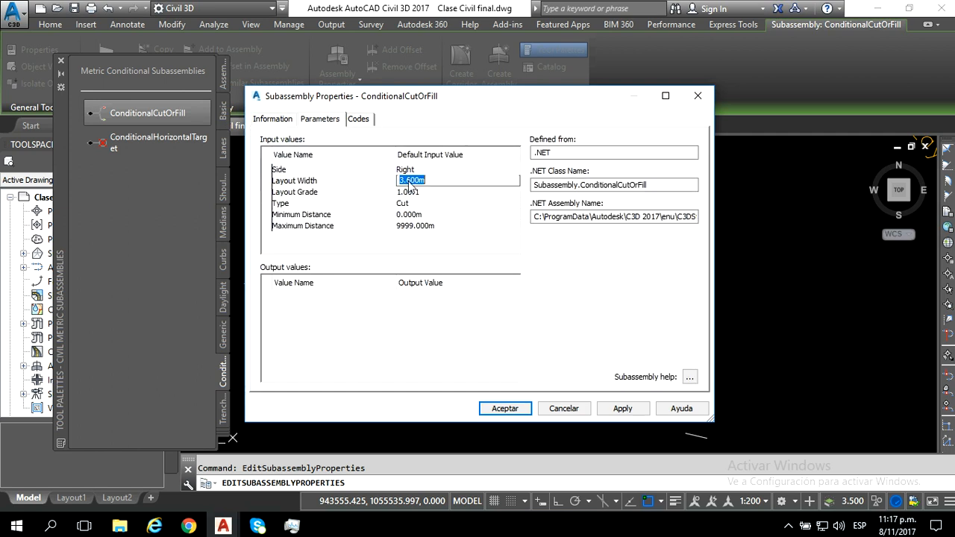
key(Return)
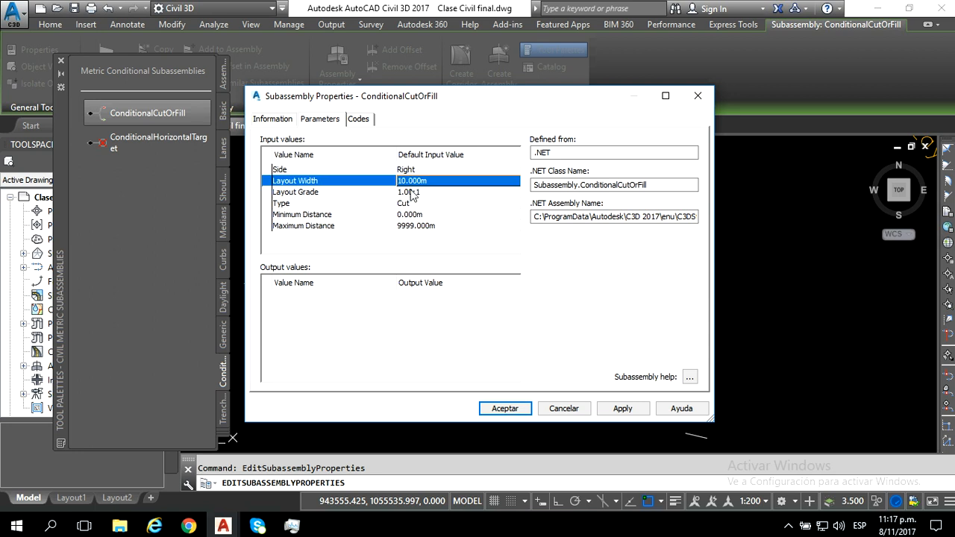
- Change the conditional subassembly's type to Fill and accept the properties
click(415, 206)
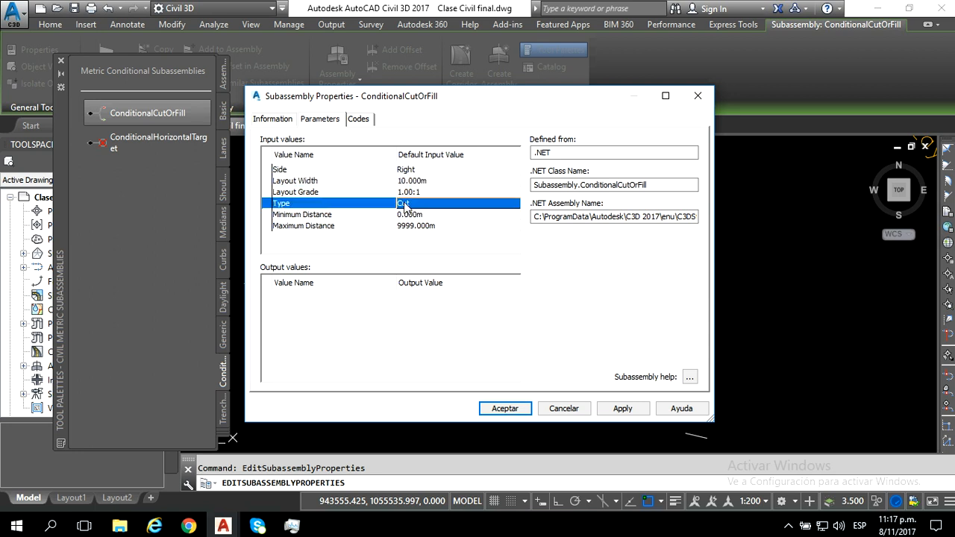
click(403, 203)
click(422, 254)
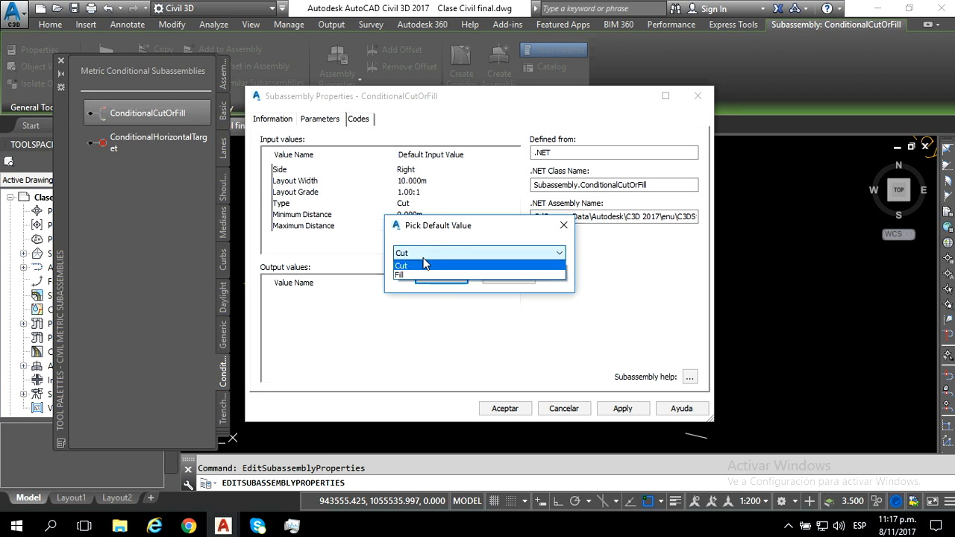
click(419, 275)
click(420, 278)
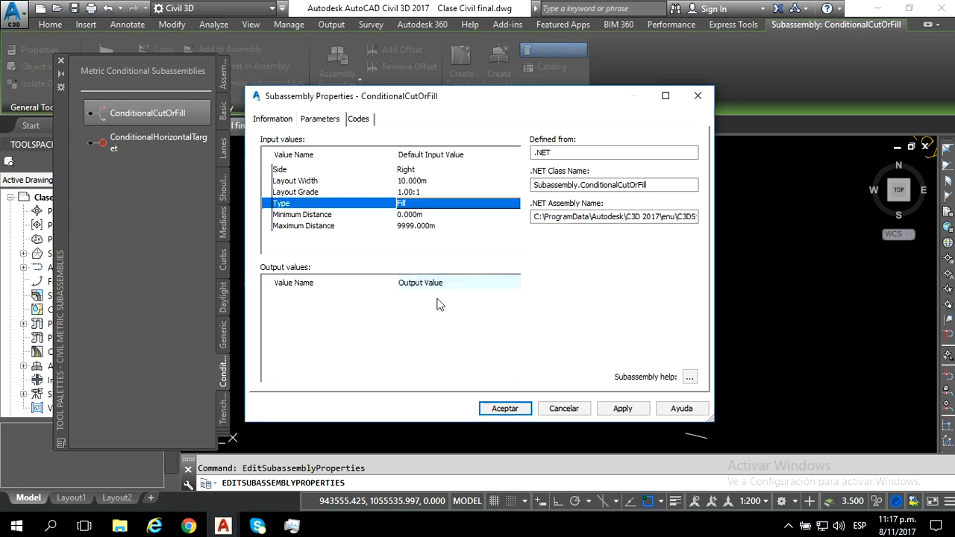
click(489, 408)
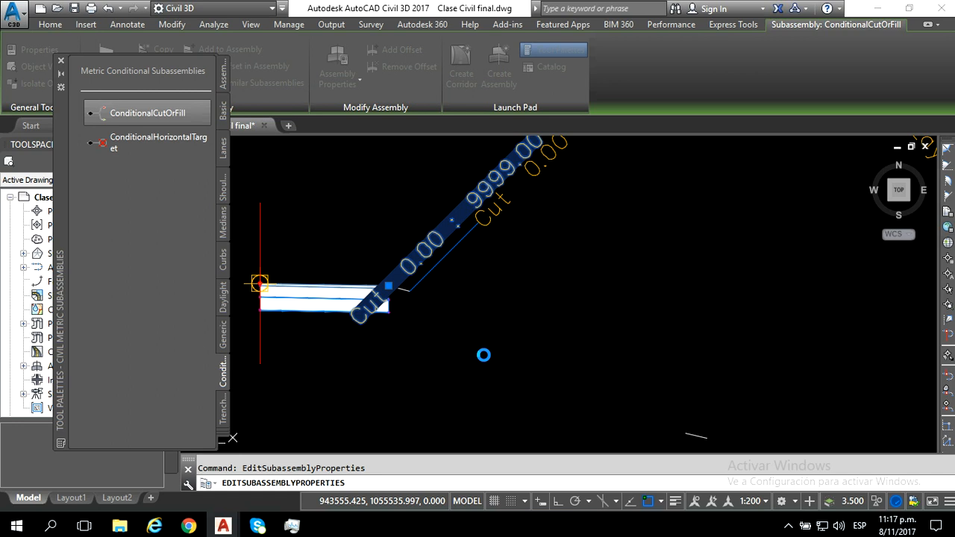
- Move the start of the Fill conditional from the lane edge to the outer end of the short sloped link, where the Cut conditional starts
scroll(427, 314, up, 2)
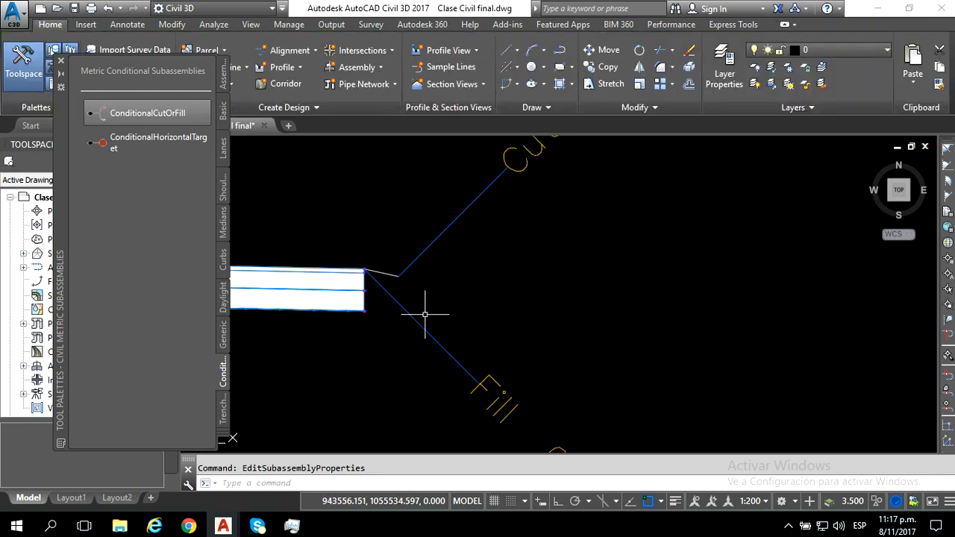
click(389, 272)
scroll(386, 289, up, 2)
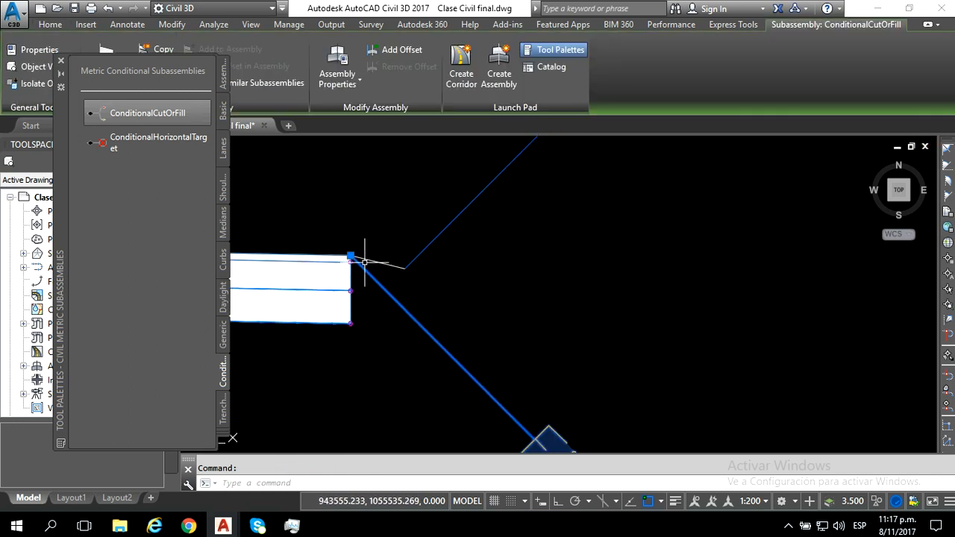
click(351, 257)
click(405, 266)
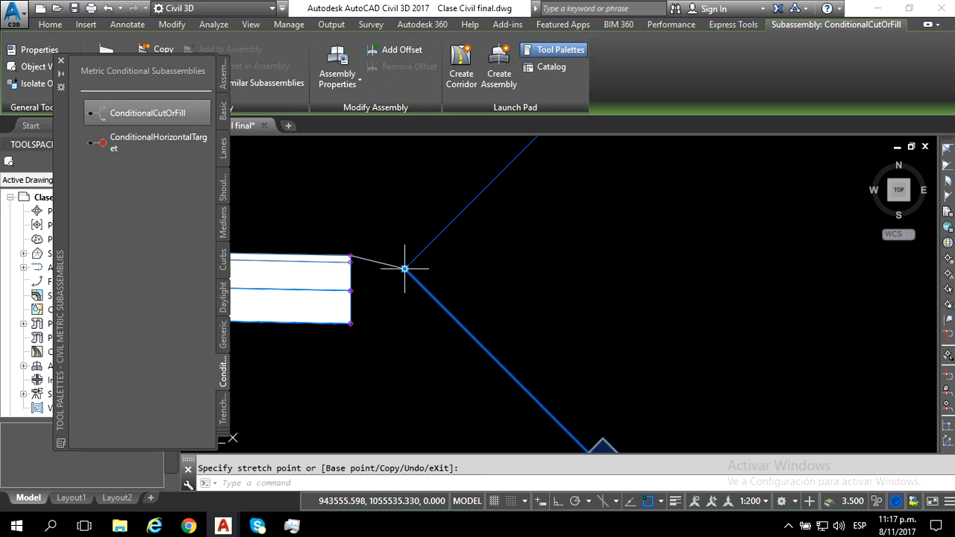
scroll(512, 279, down, 4)
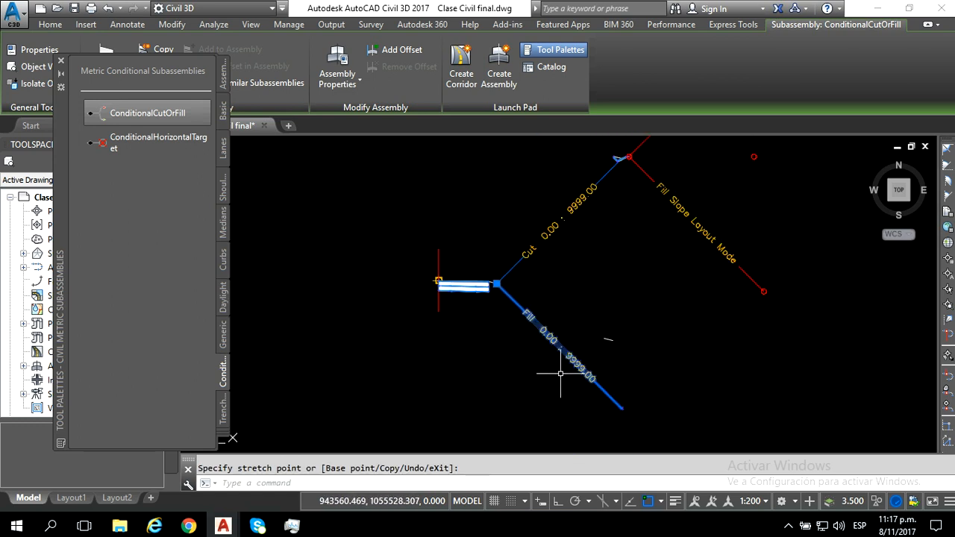
key(Escape)
key(Escape)
- Attach a BasicSideSlopeCutDitch subassembly to the end marker of the Fill conditional
scroll(633, 421, up, 2)
scroll(592, 362, up, 3)
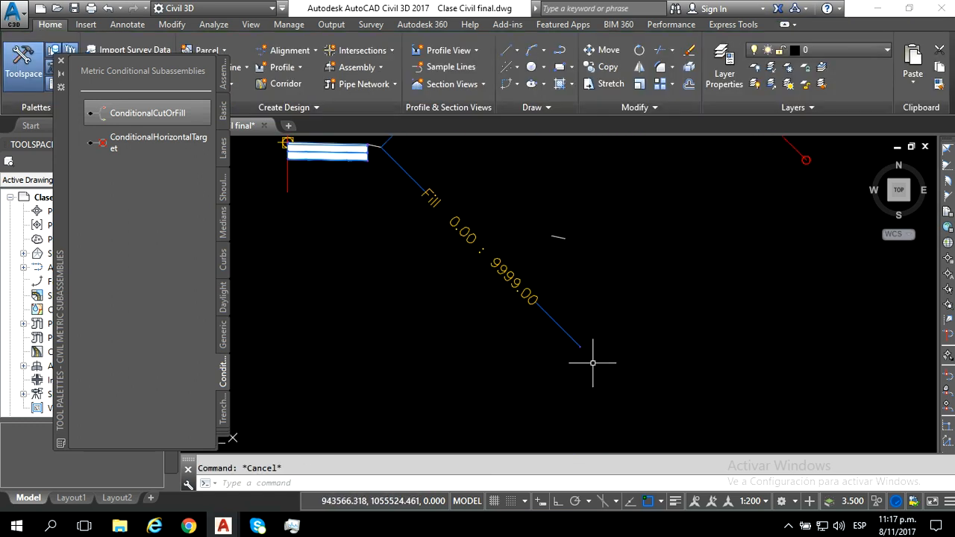
scroll(584, 350, down, 3)
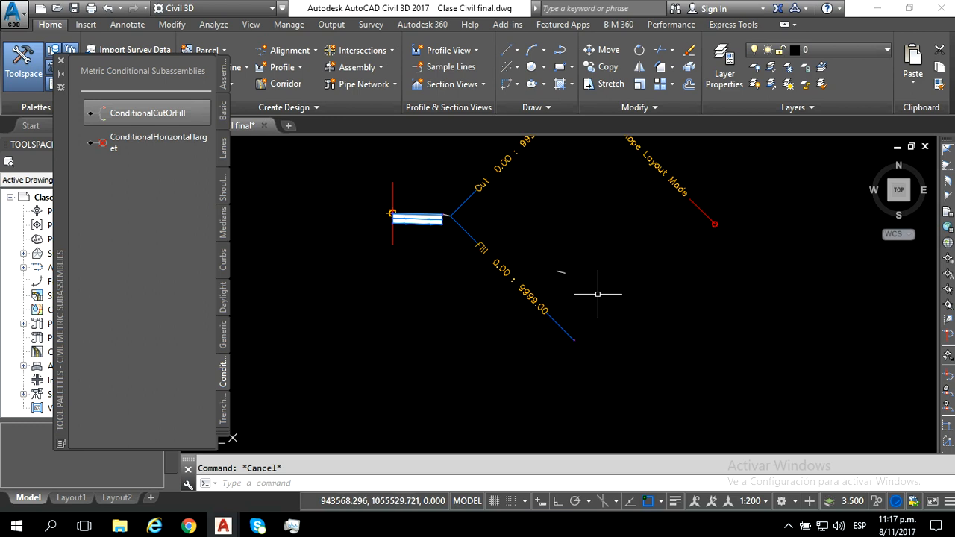
scroll(522, 323, up, 1)
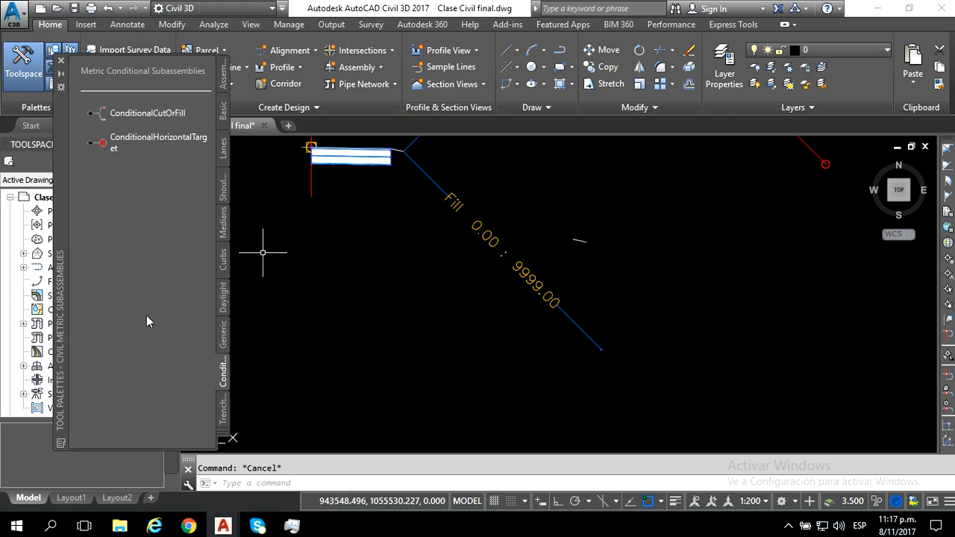
click(222, 112)
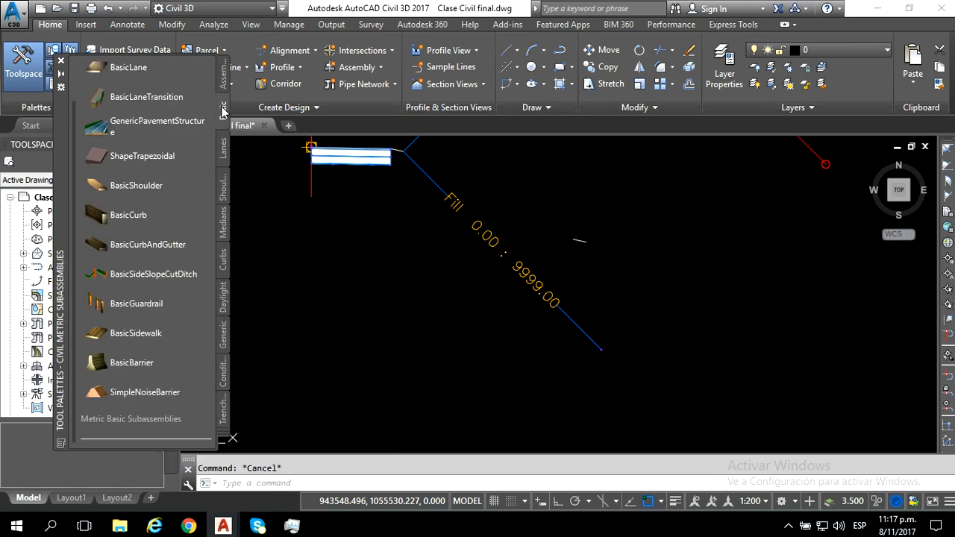
click(117, 276)
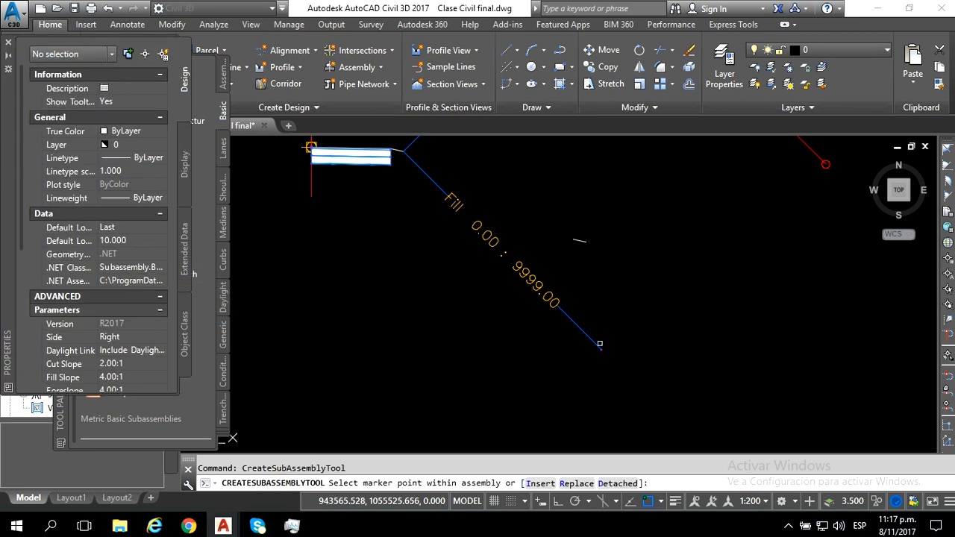
scroll(612, 355, up, 8)
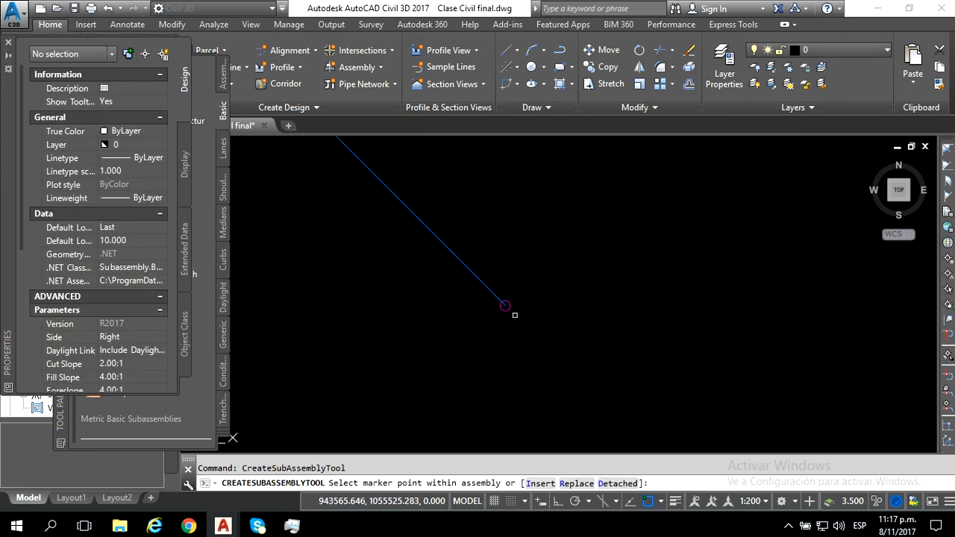
click(507, 306)
key(Escape)
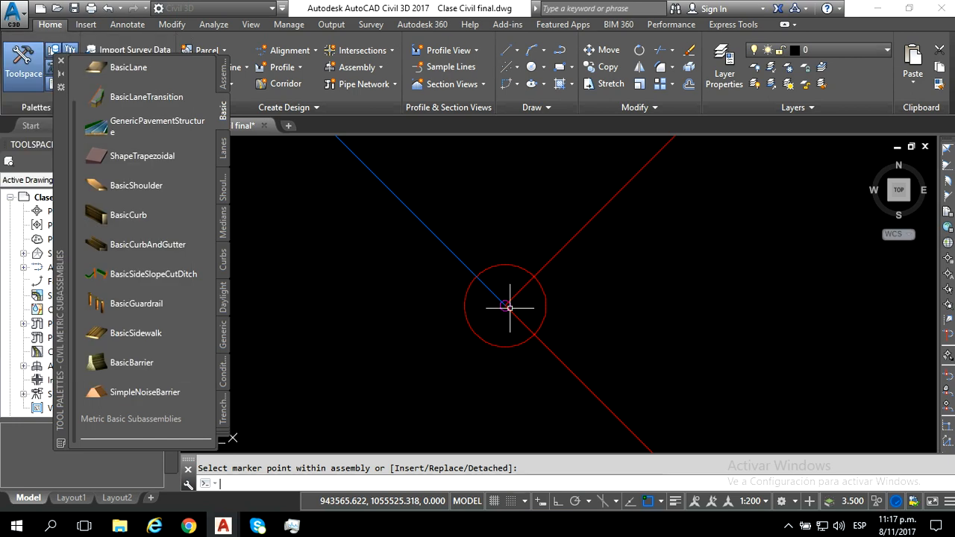
scroll(507, 311, down, 4)
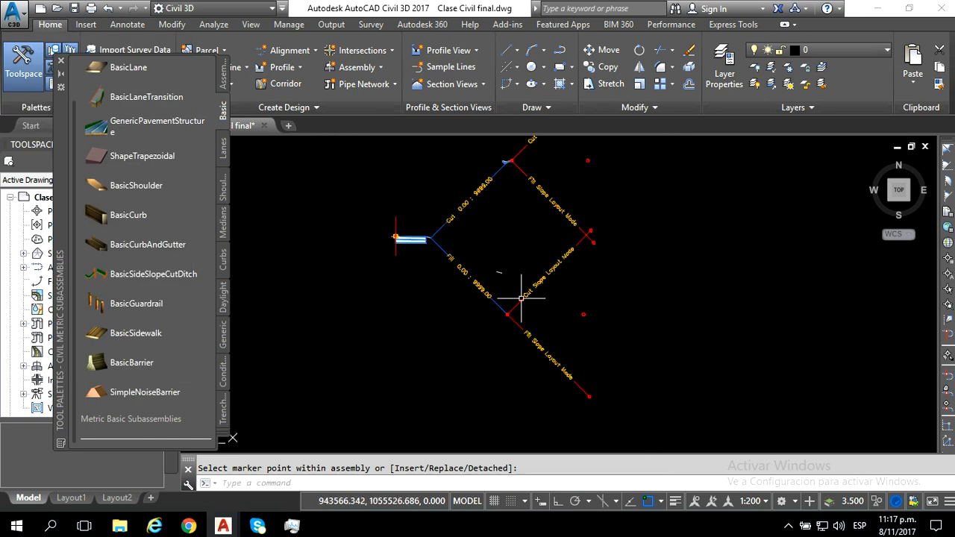
- In the properties of the side slope on the fill branch, set the cut slope to 0.75:1 and the fill slope to 1.50:1
scroll(525, 331, up, 2)
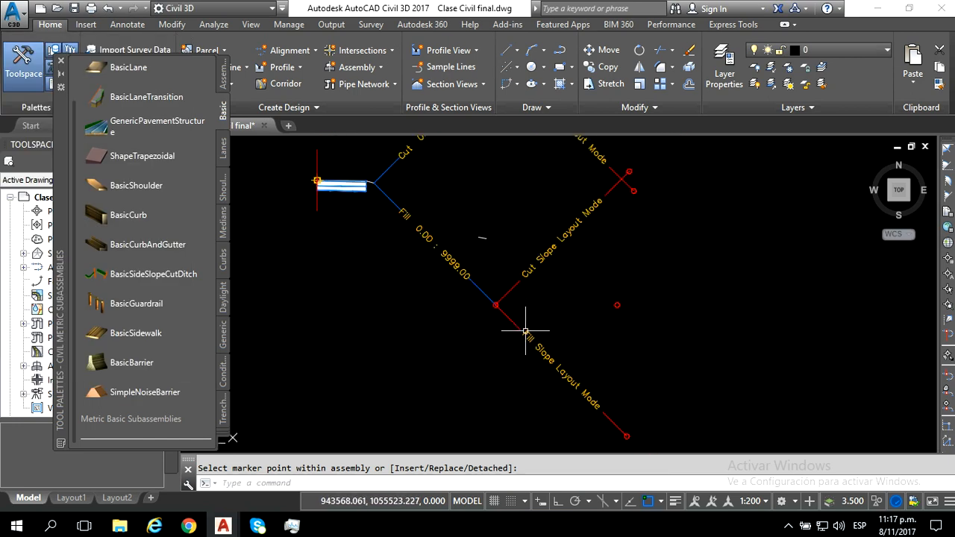
click(533, 268)
right_click(534, 273)
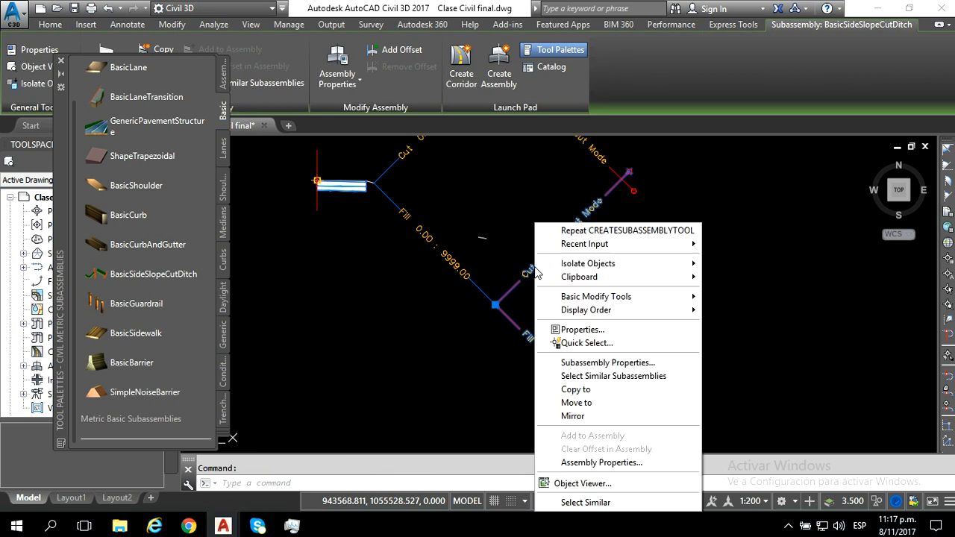
click(589, 362)
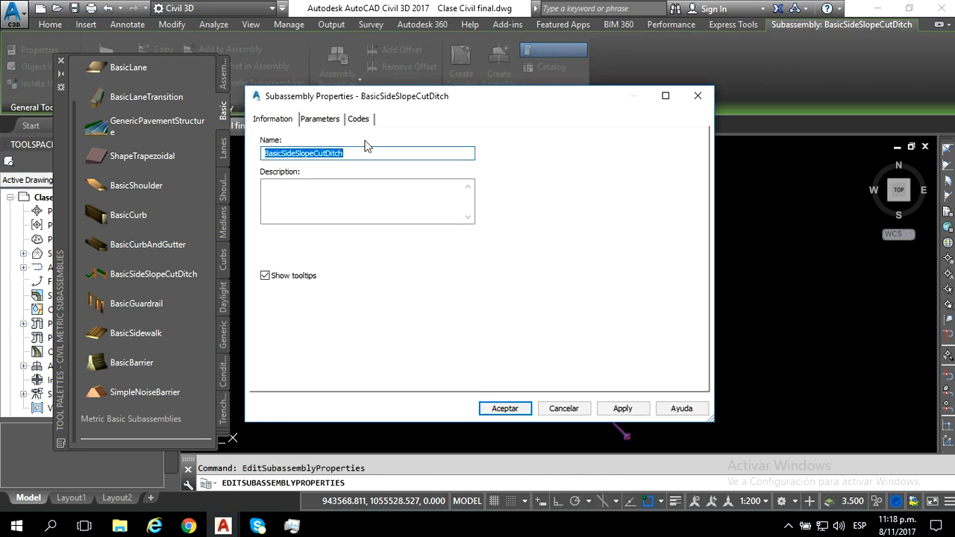
click(333, 123)
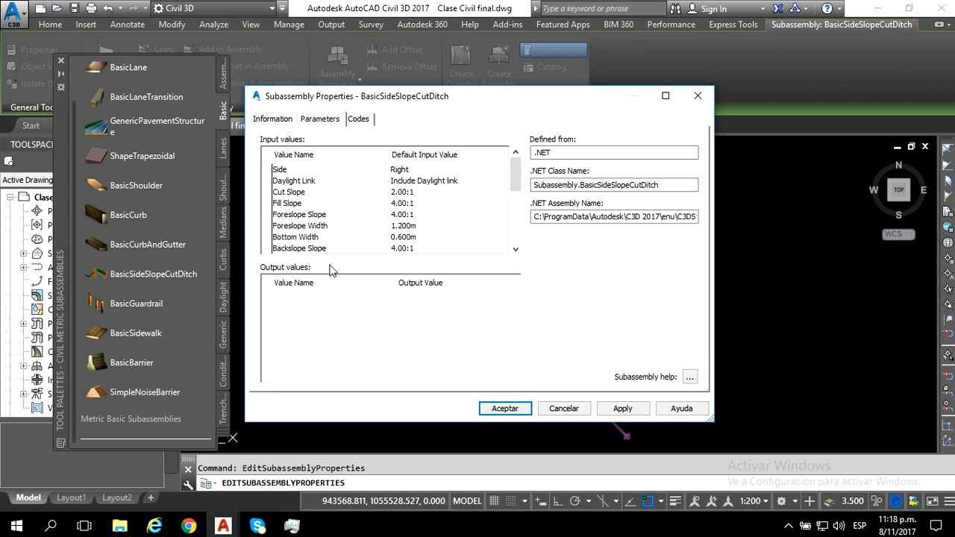
click(401, 192)
text(0.75)
key(Return)
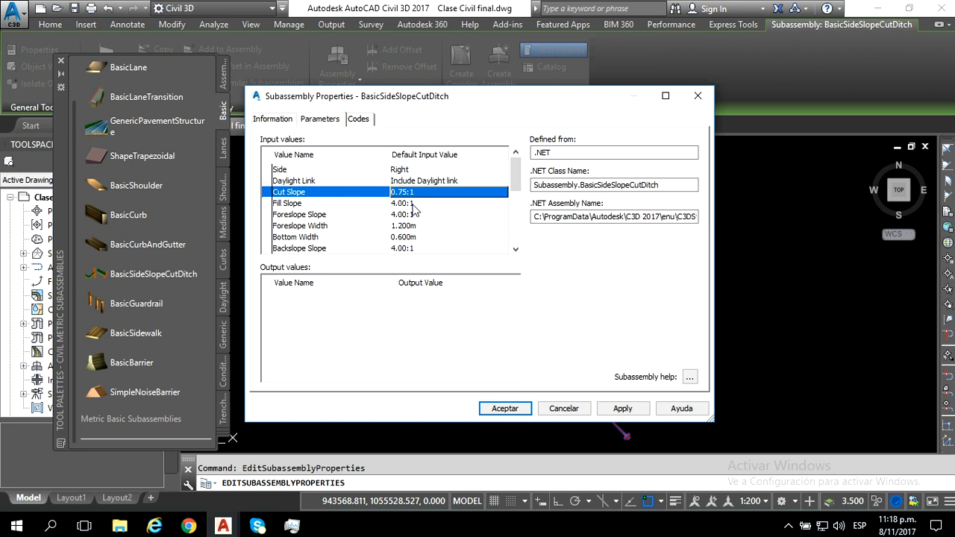
click(412, 203)
click(412, 202)
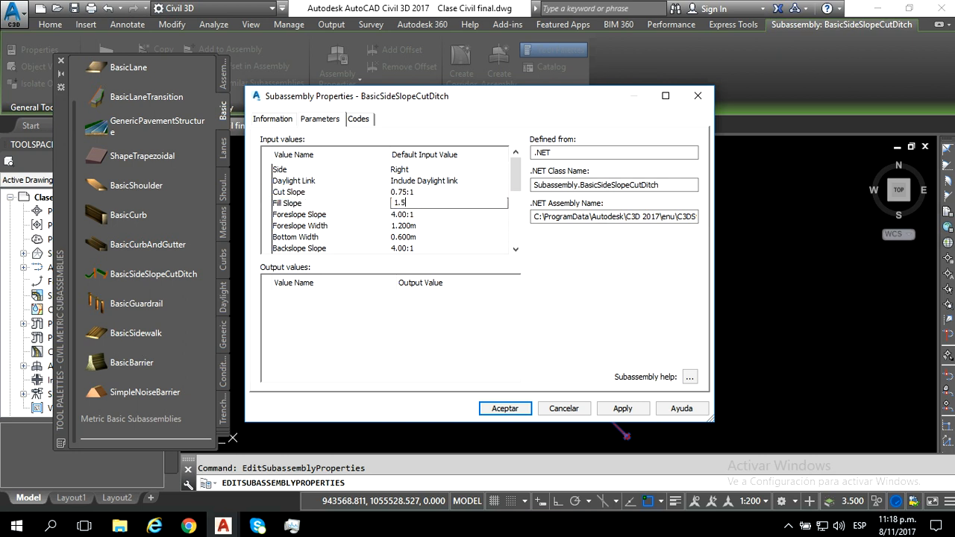
key(Return)
- Set the fill-branch side slope's foreslope slope and foreslope width to 0
double_click(414, 214)
text(0)
key(Return)
click(414, 225)
click(414, 225)
text(0)
key(Return)
- Set the fill-branch side slope's bottom width to 0.5 m
double_click(414, 239)
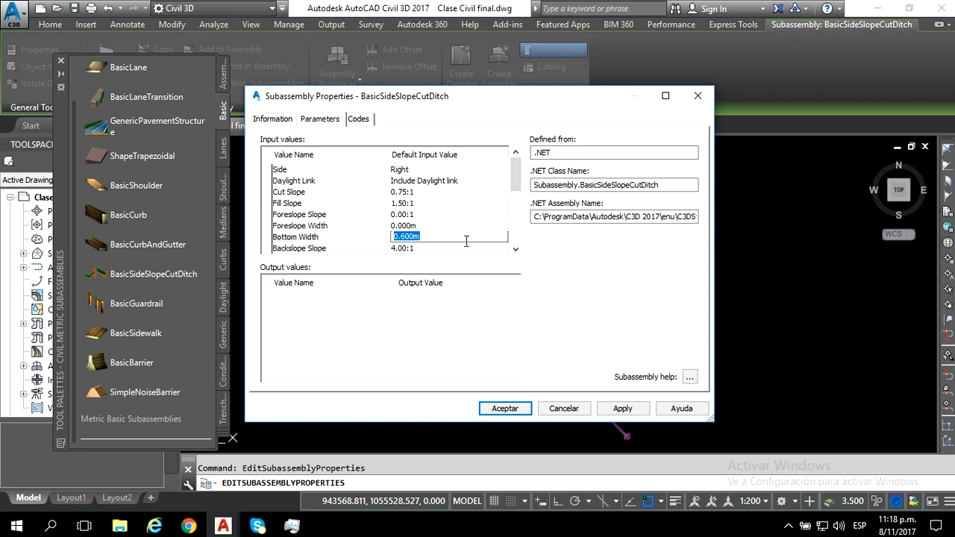
text(0.5)
key(Return)
- Set the fill-branch side slope's bottom width and backslope slope to 0
click(515, 249)
click(514, 249)
click(514, 249)
click(515, 249)
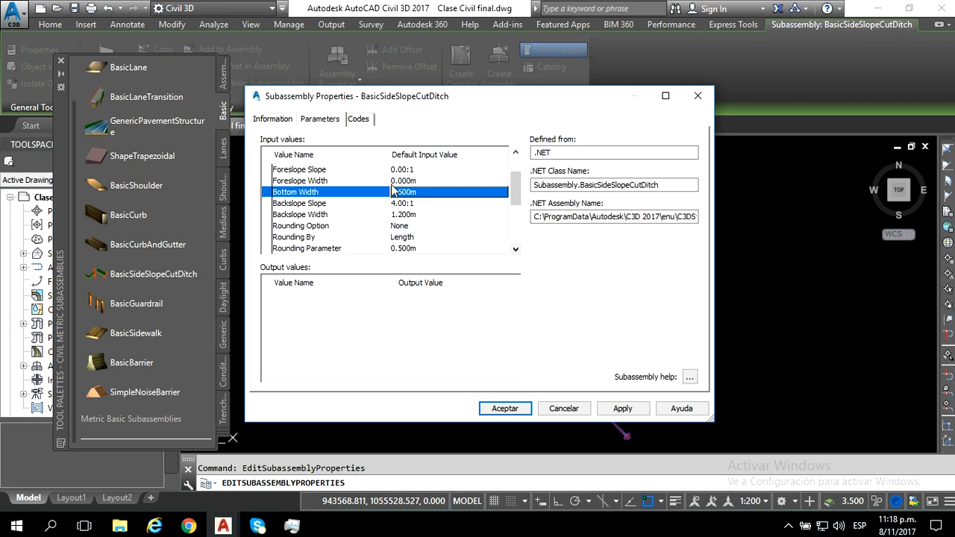
click(413, 192)
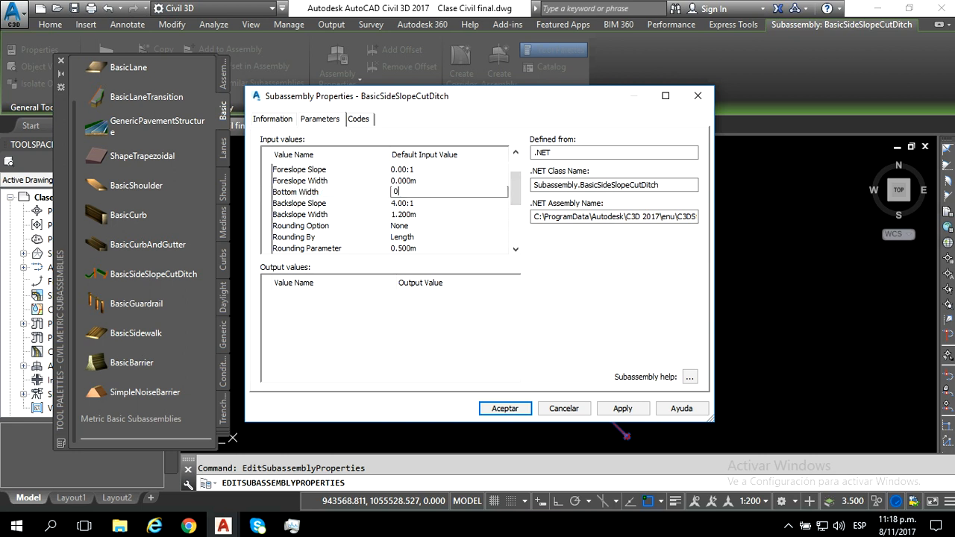
key(Return)
click(409, 203)
text(0)
key(Return)
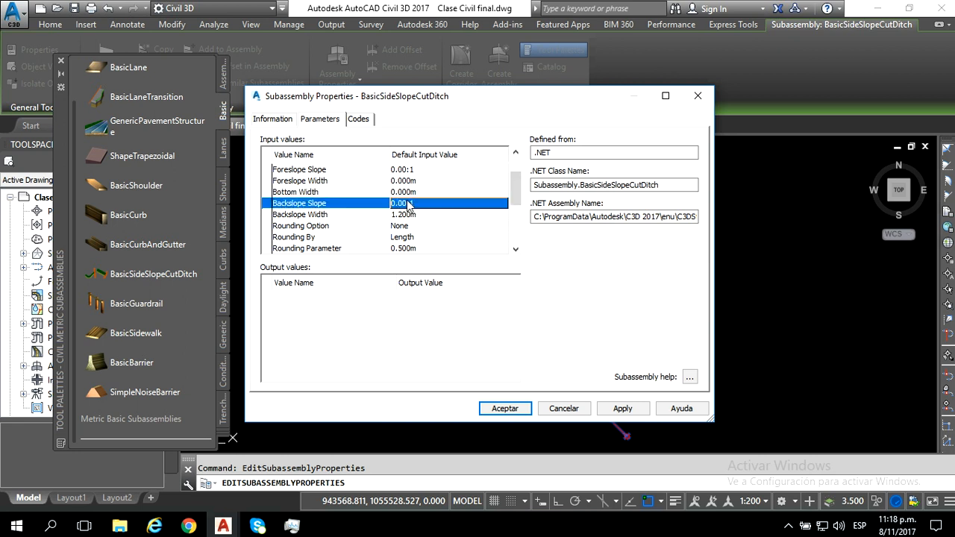
- Set the fill-branch side slope's backslope width to 0 and apply the subassembly properties
click(405, 218)
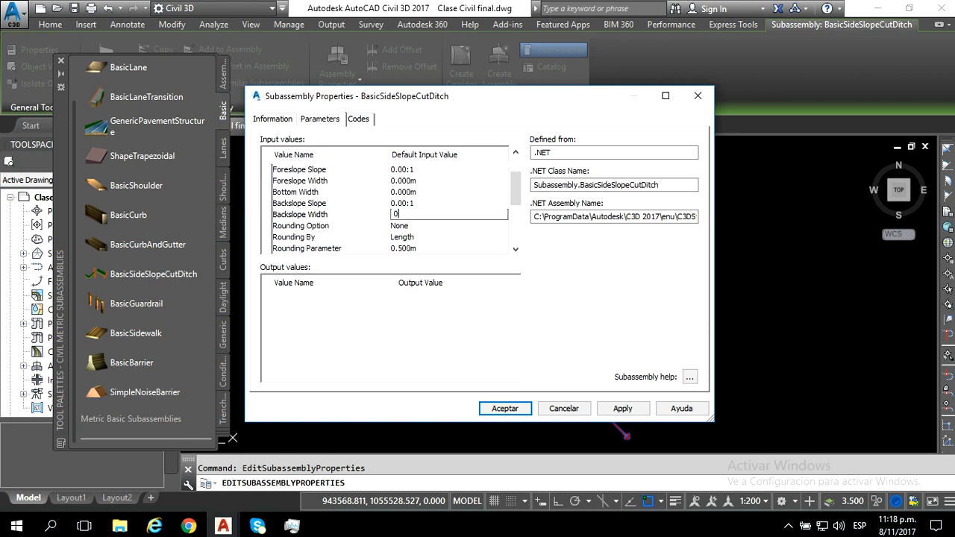
key(Return)
click(504, 408)
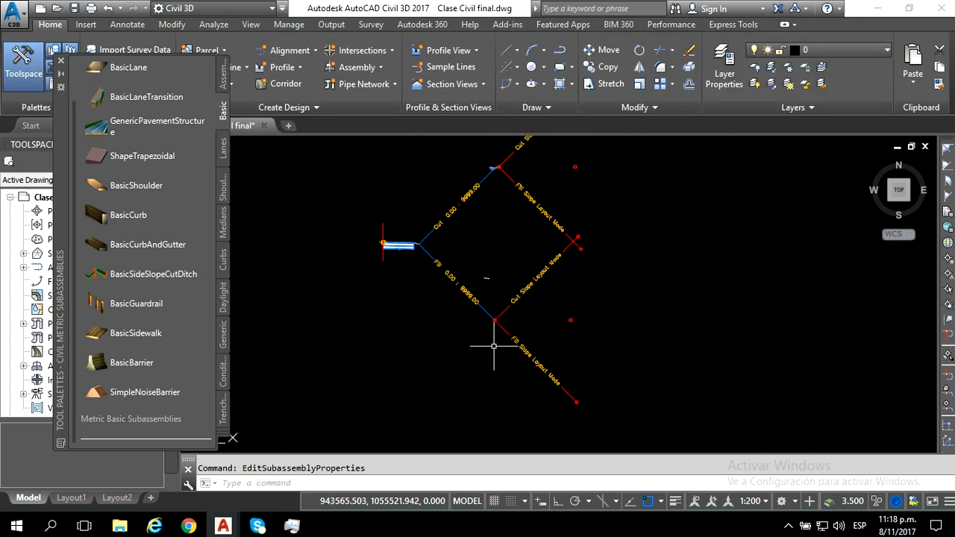
- Move the loose short helper line so its lower right end lands on the end of the fill branch's conditional link
scroll(493, 346, up, 7)
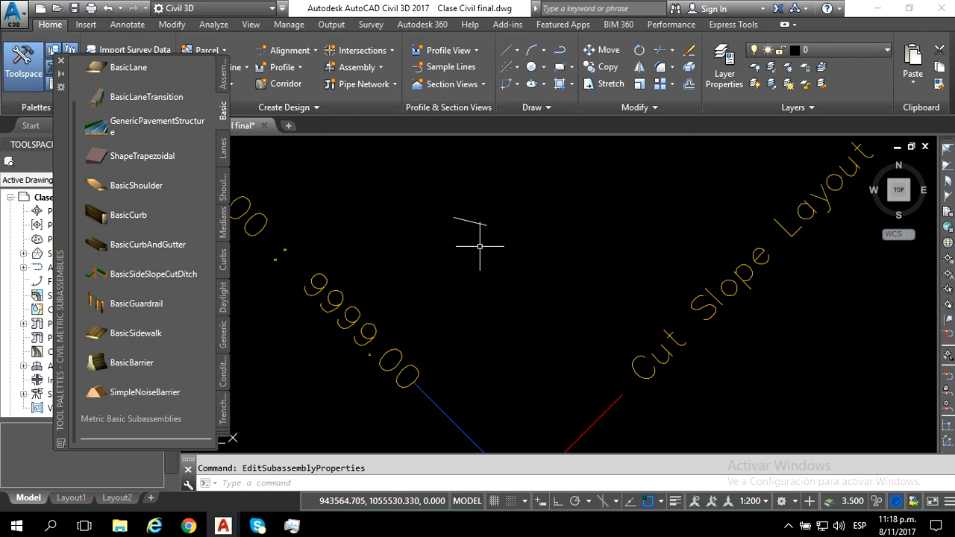
scroll(362, 192, down, 5)
scroll(341, 191, up, 3)
scroll(328, 202, down, 3)
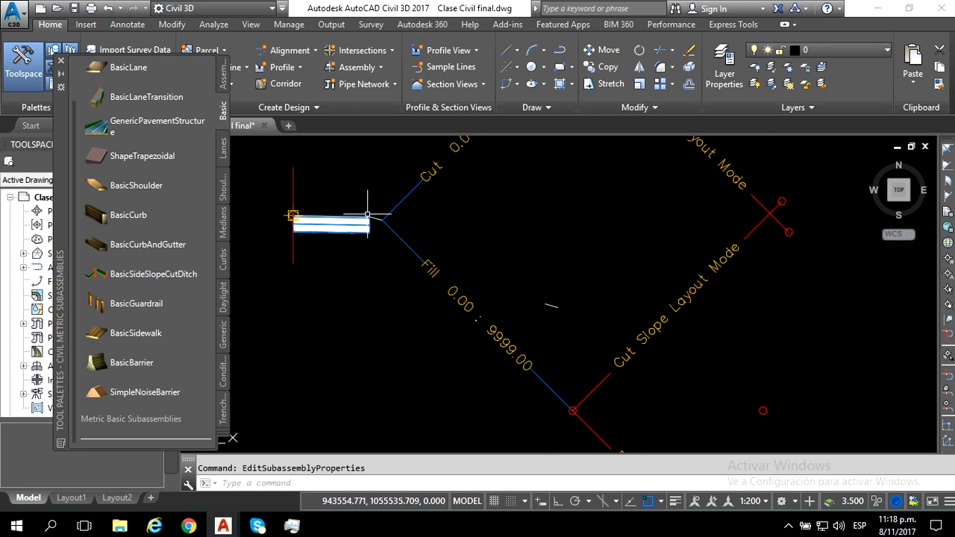
scroll(577, 314, up, 4)
key(Return)
click(535, 295)
key(Return)
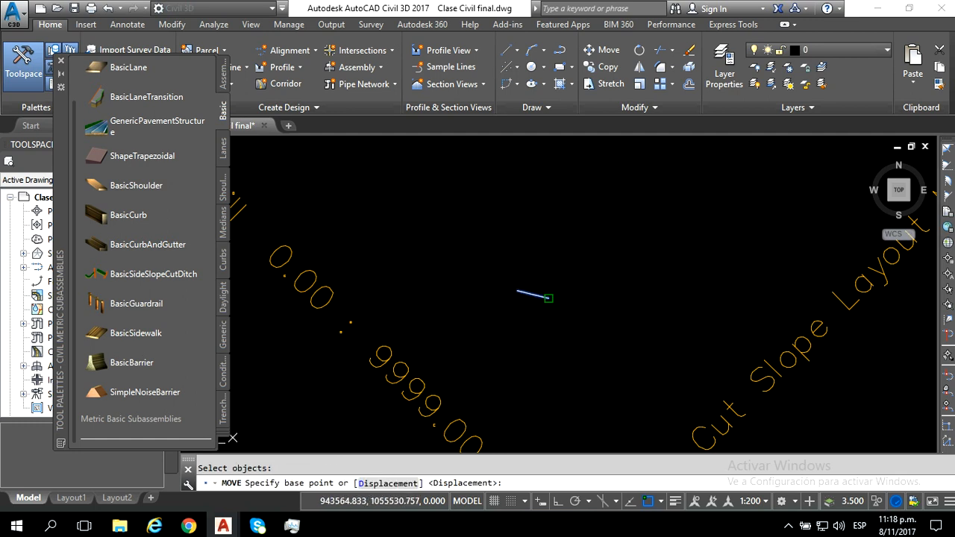
click(535, 296)
scroll(550, 296, down, 3)
scroll(550, 347, up, 4)
scroll(550, 347, up, 4)
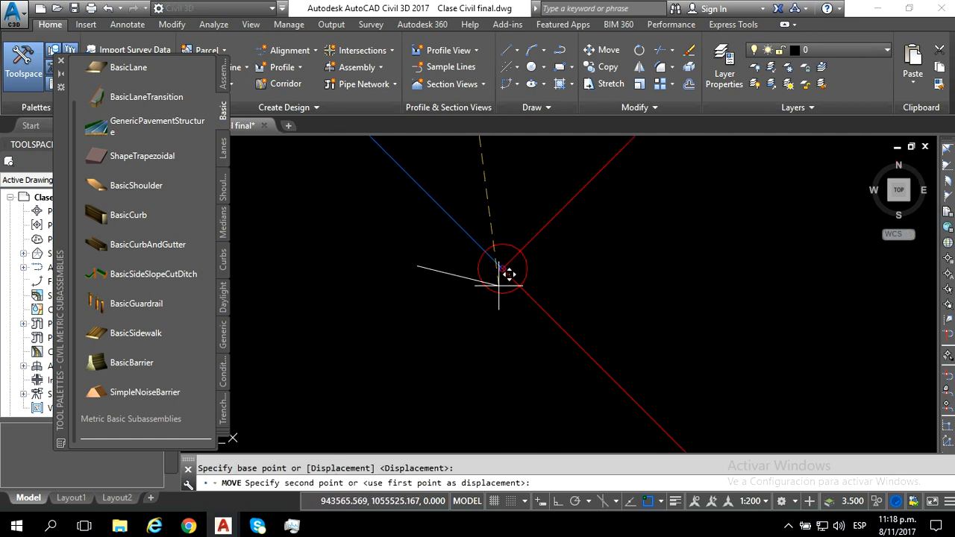
click(500, 266)
scroll(506, 309, down, 4)
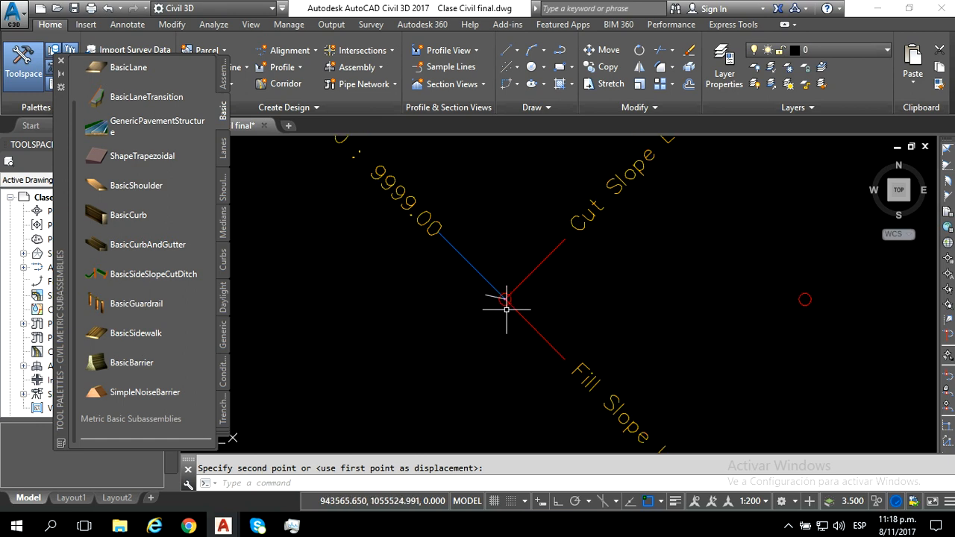
- Shift the fill-branch side slope from the conditional link's end to the helper line's upper left end
scroll(529, 351, down, 4)
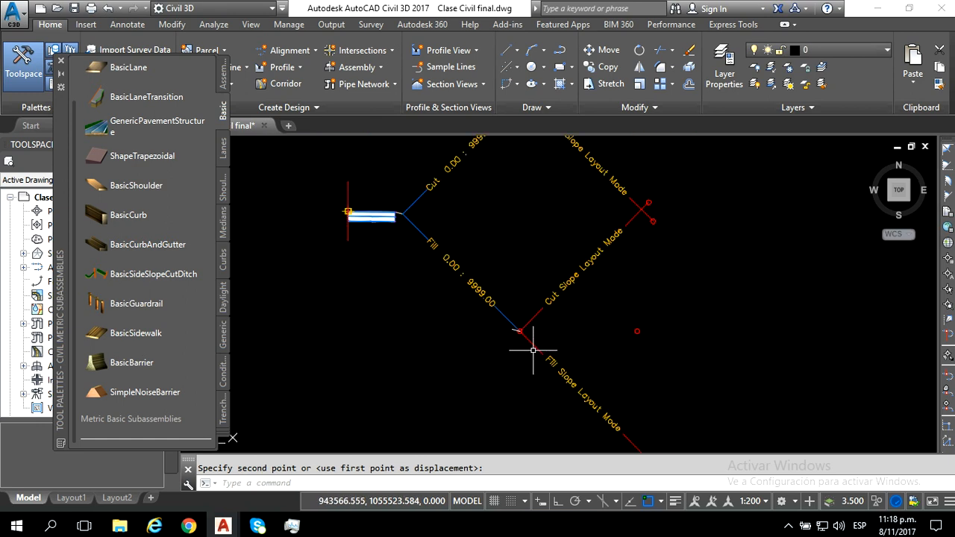
click(535, 348)
scroll(515, 341, up, 5)
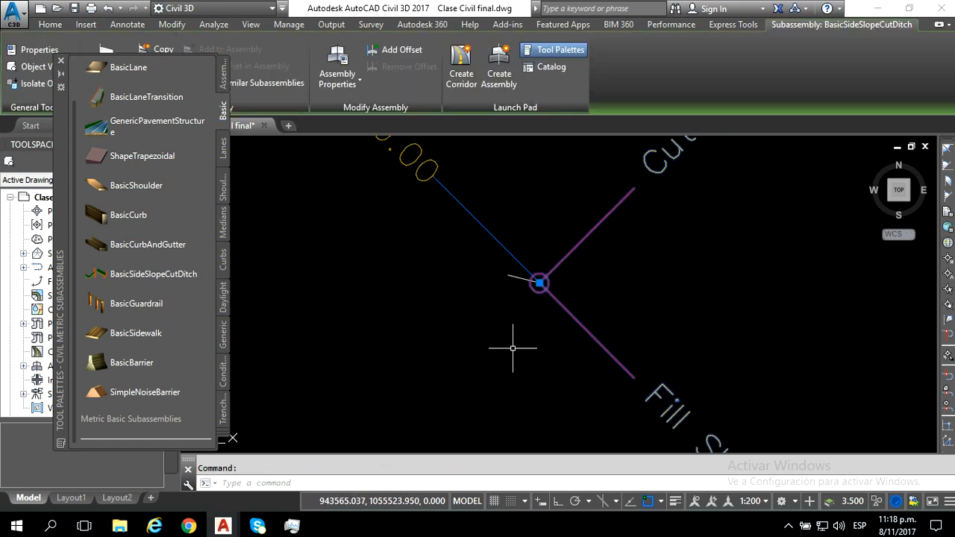
click(554, 245)
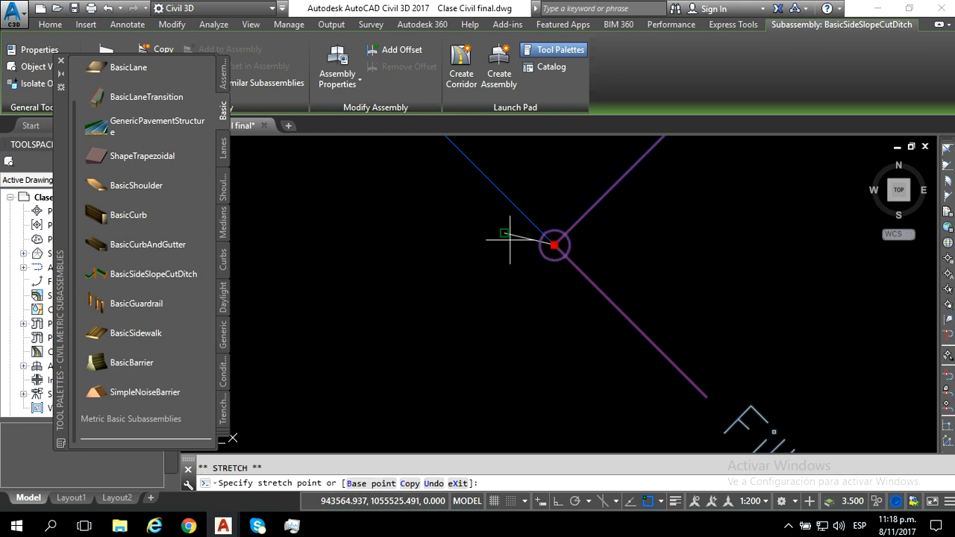
click(504, 234)
key(Escape)
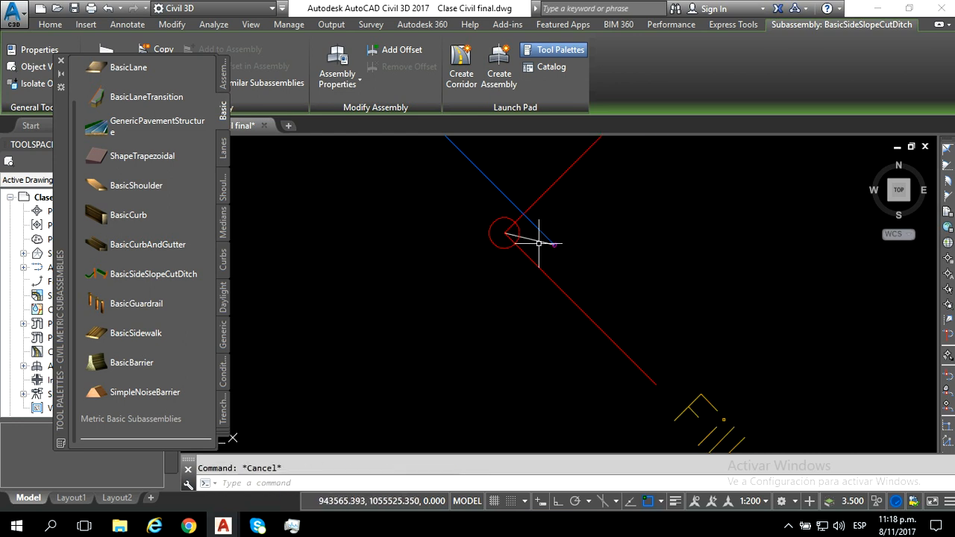
- Delete the helper line at the fill-branch side slope
scroll(514, 320, down, 5)
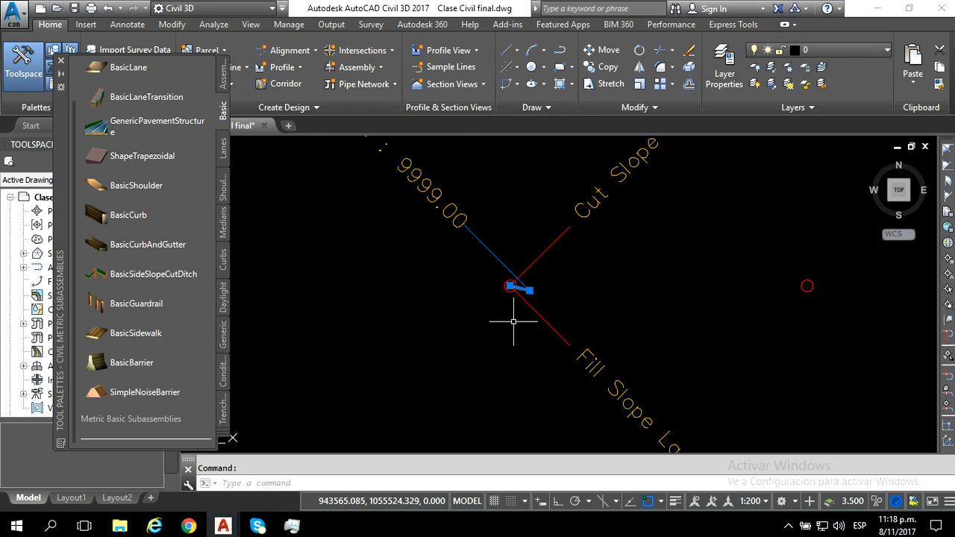
scroll(502, 333, down, 2)
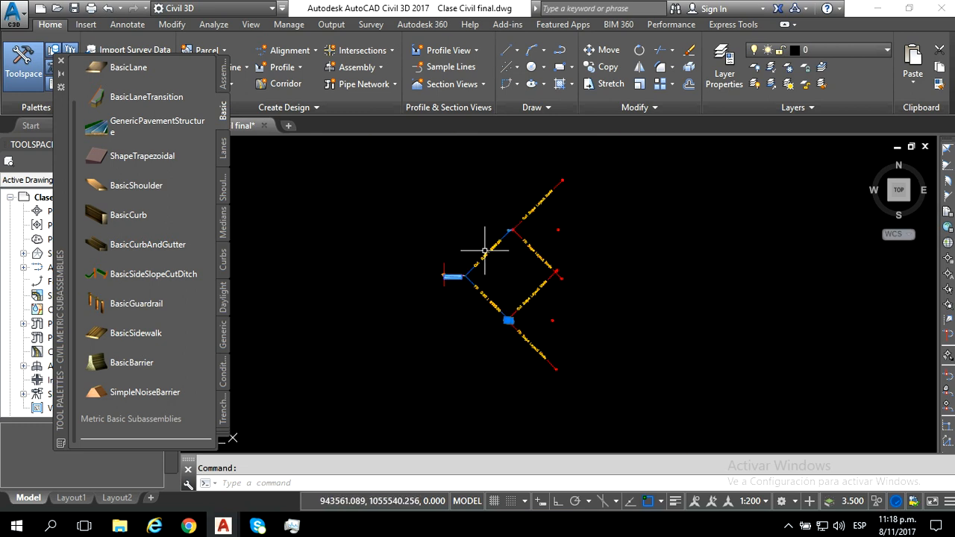
scroll(482, 252, up, 3)
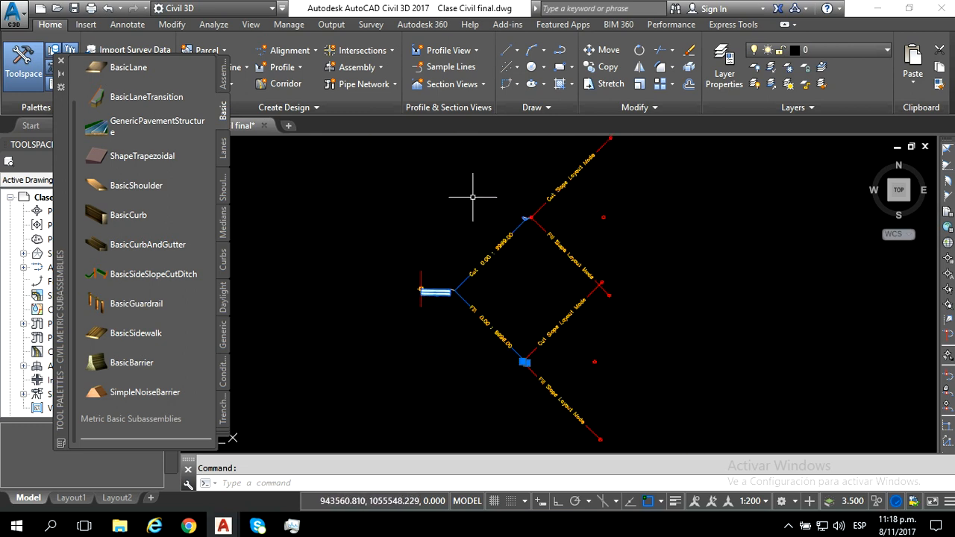
scroll(438, 281, up, 2)
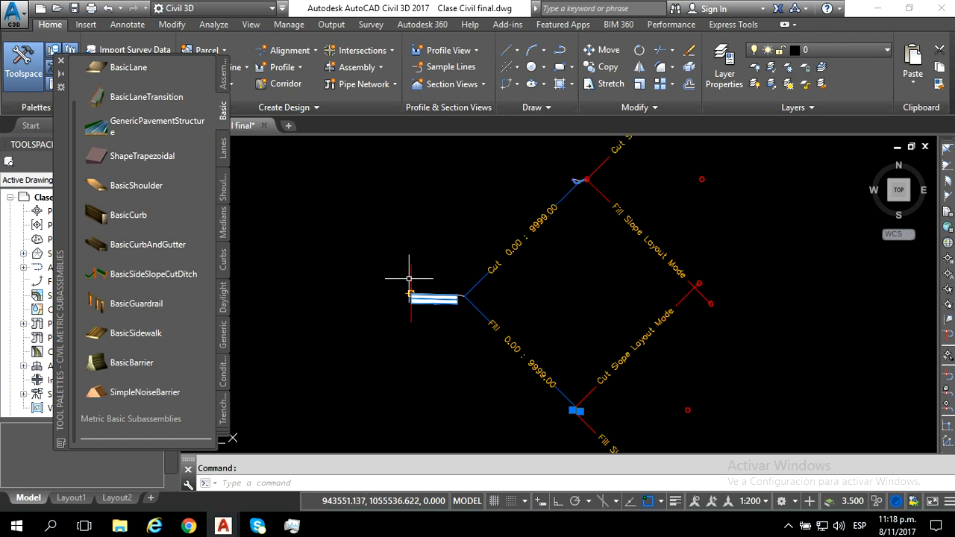
scroll(588, 422, up, 3)
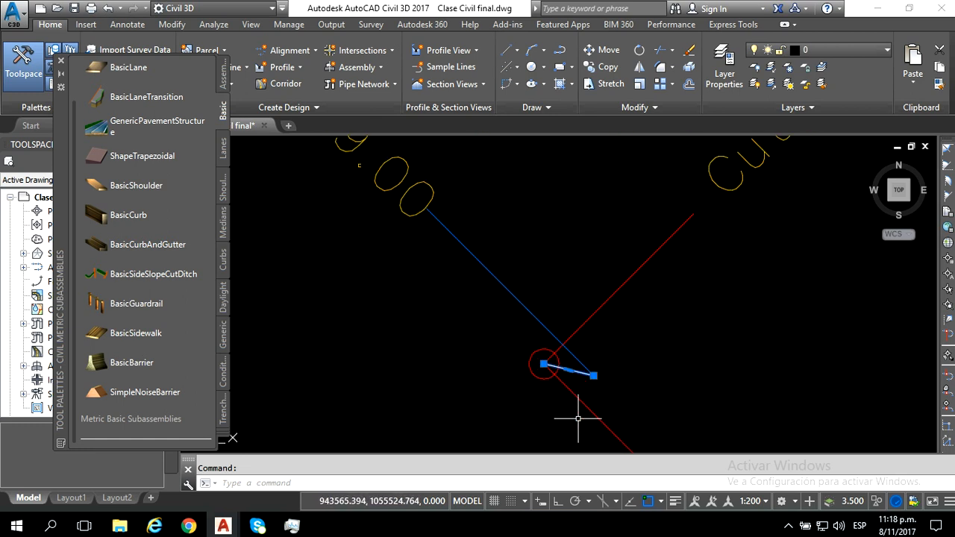
key(Delete)
scroll(544, 368, down, 3)
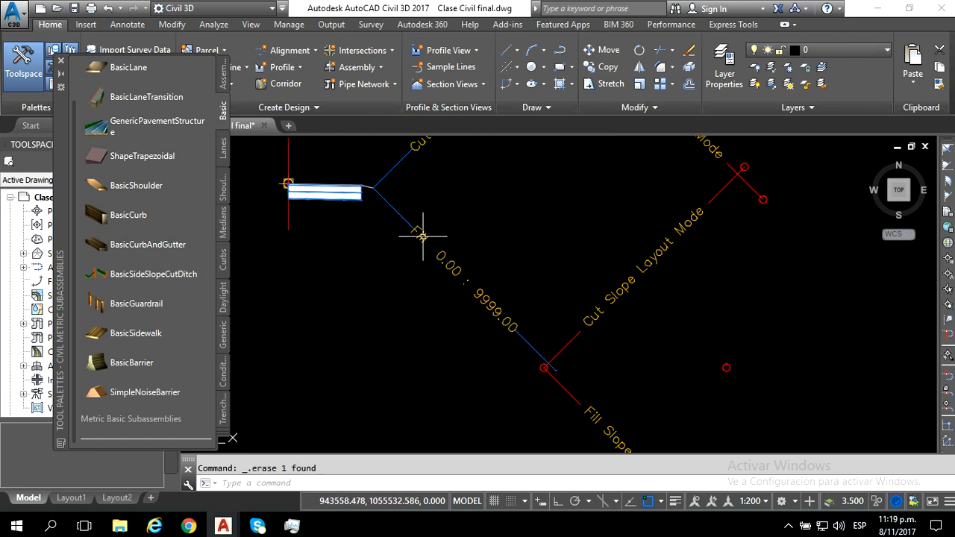
- Delete the remaining helper lines at the lane's outer edge and at the cut-branch ditch
middle_drag(422, 237, 497, 360)
scroll(463, 308, up, 3)
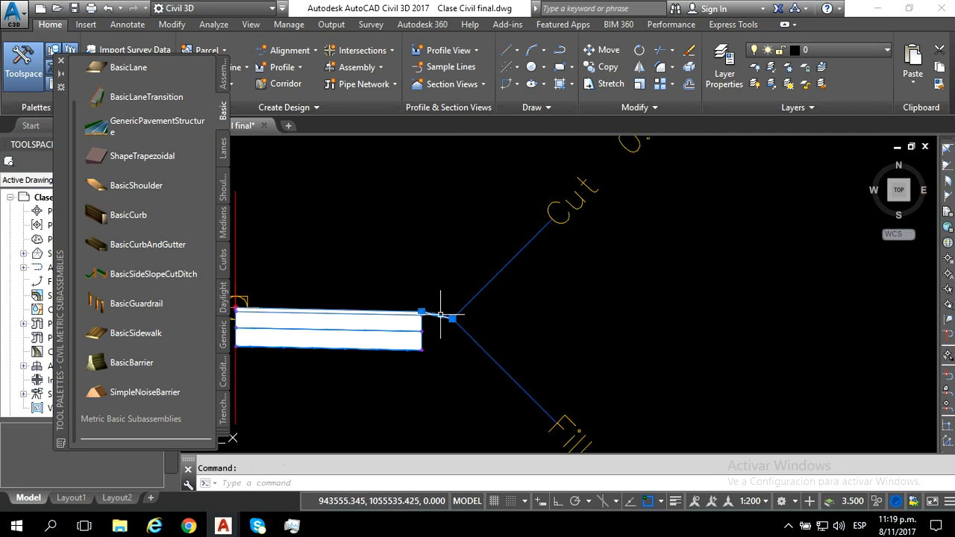
scroll(447, 298, down, 3)
middle_drag(495, 258, 522, 276)
scroll(544, 246, up, 4)
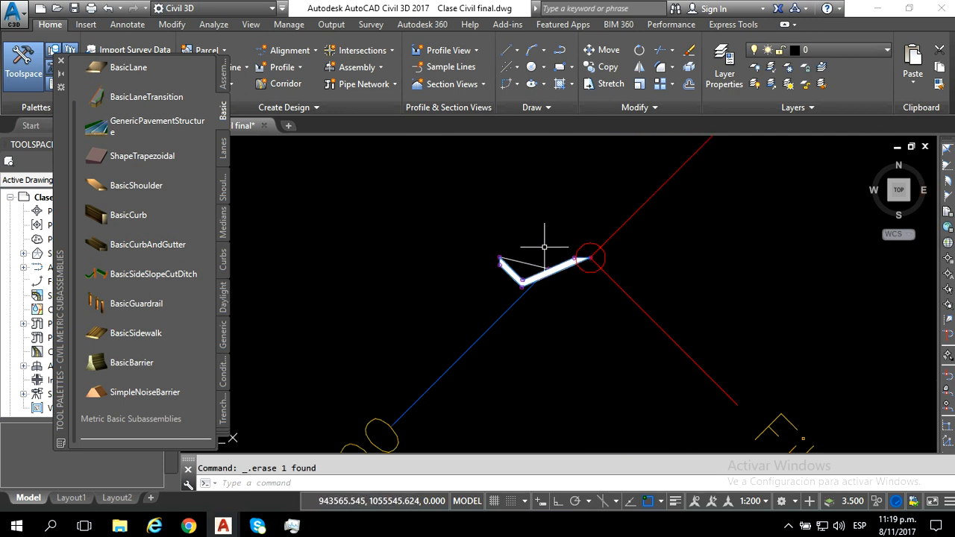
click(524, 263)
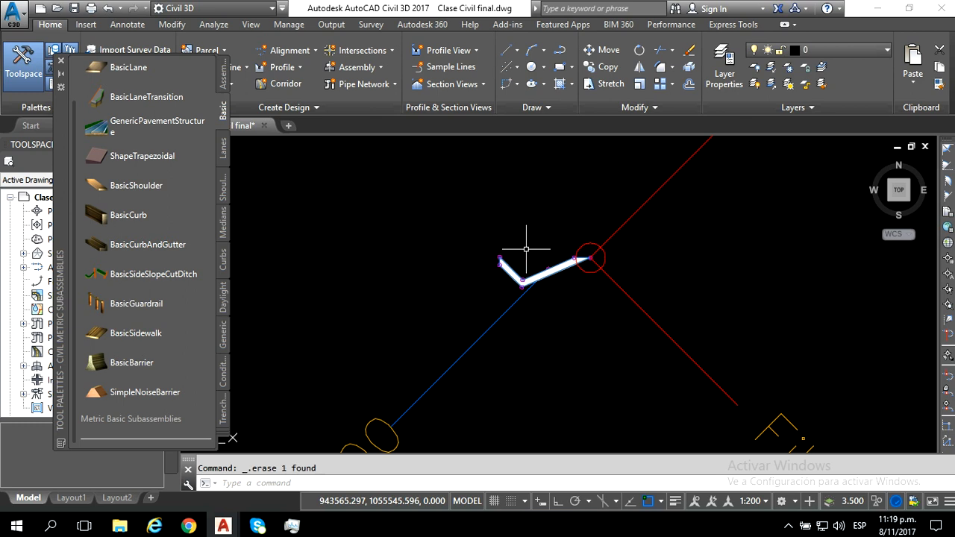
- Mirror the lane, conditional, ditch and side slope subassemblies to the other side of the assembly baseline
scroll(526, 249, down, 7)
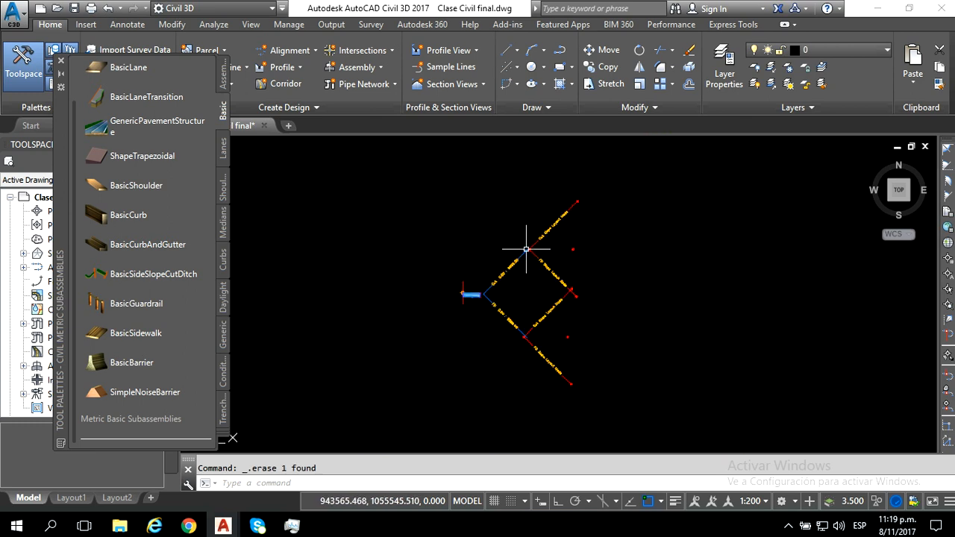
click(615, 410)
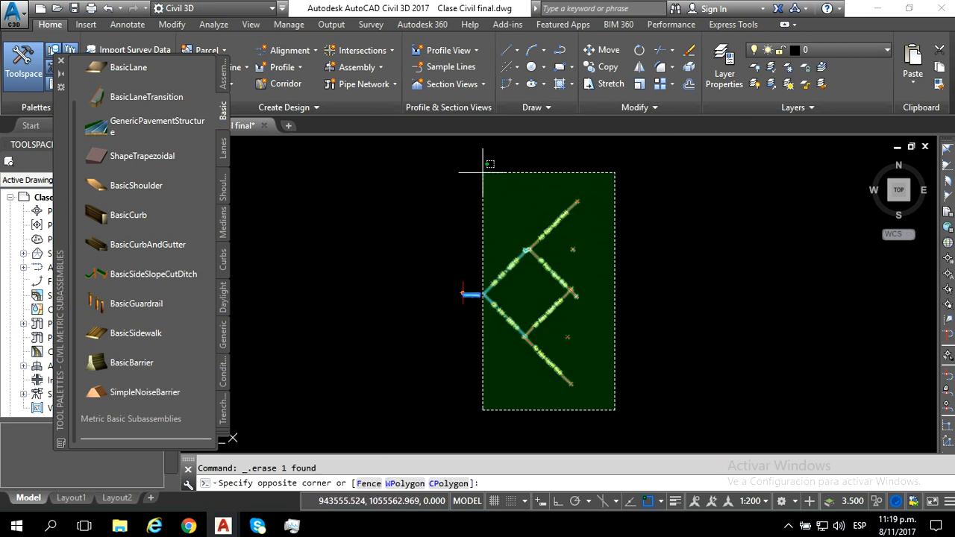
click(476, 172)
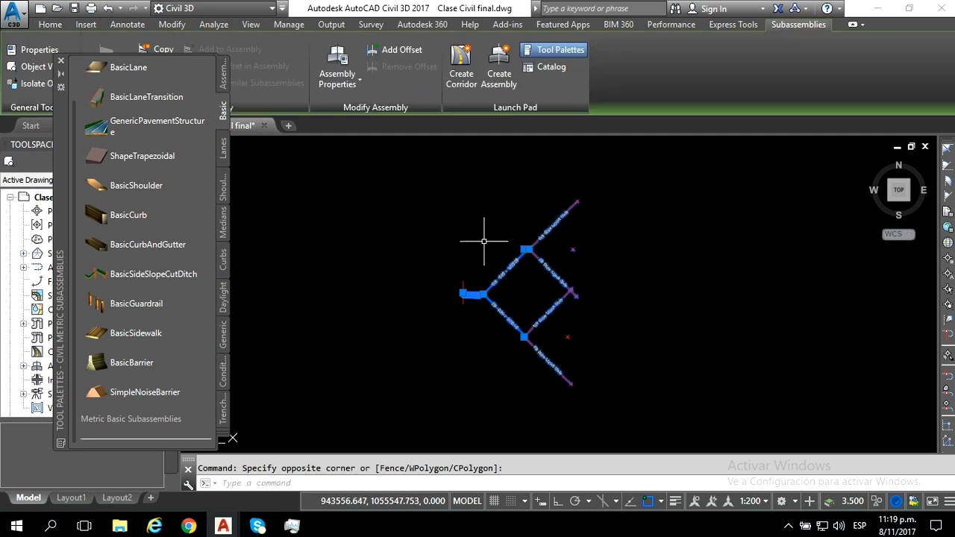
scroll(470, 309, up, 7)
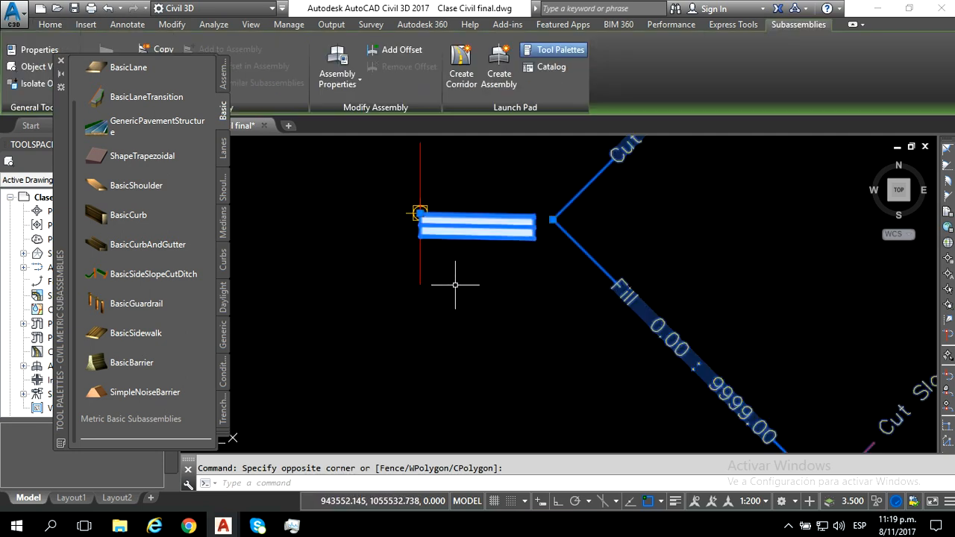
scroll(438, 342, down, 5)
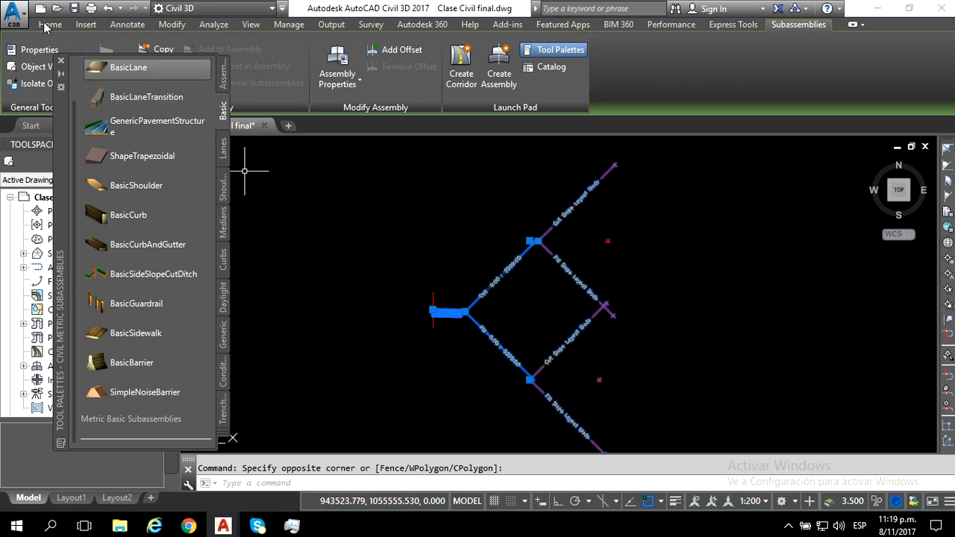
click(62, 62)
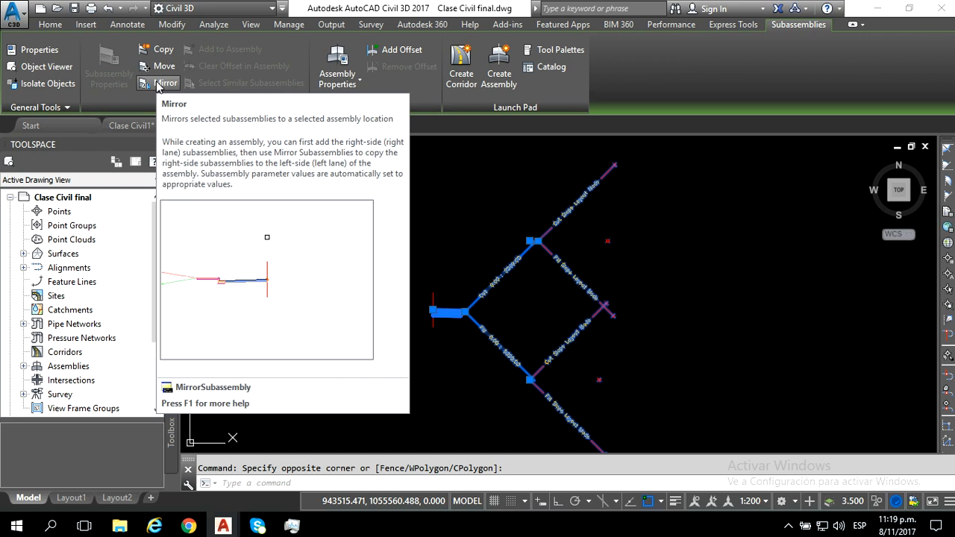
click(163, 83)
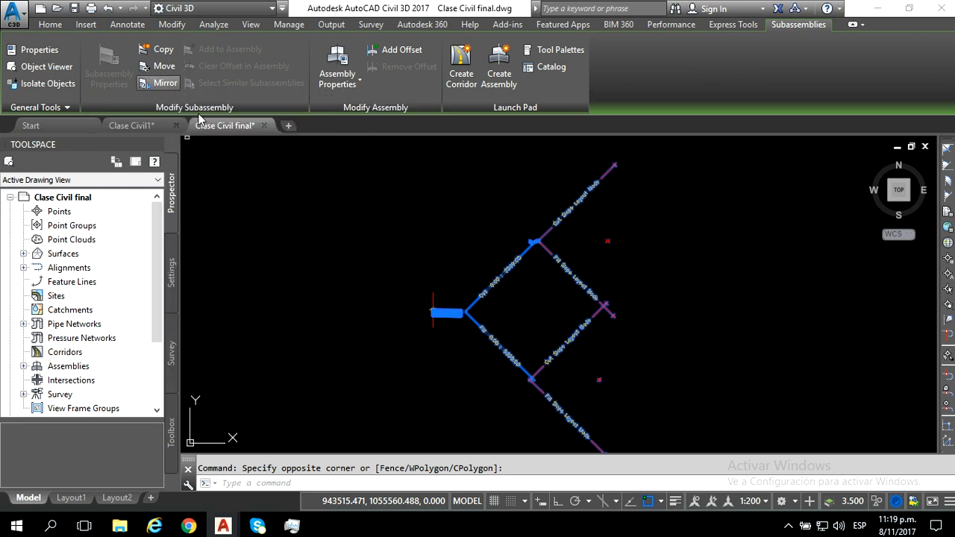
scroll(402, 271, up, 2)
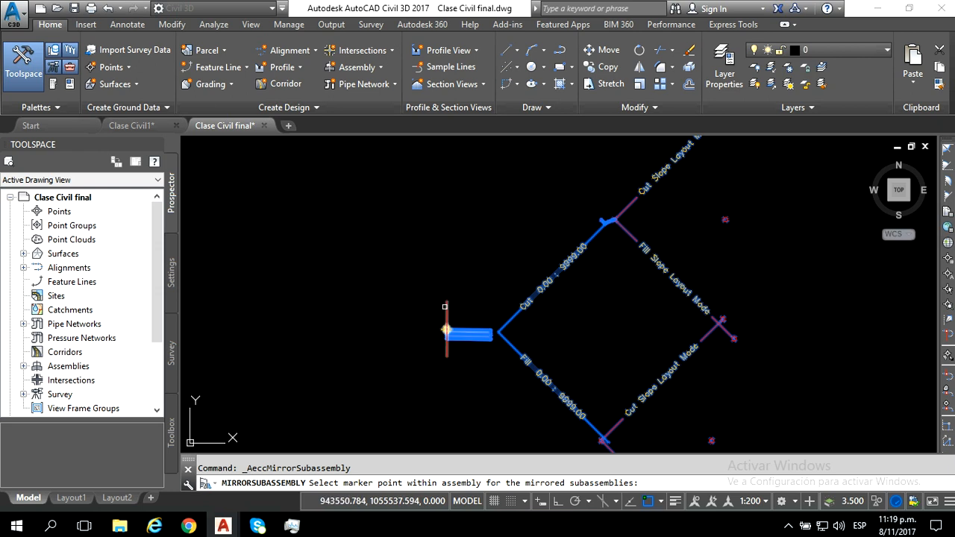
click(444, 307)
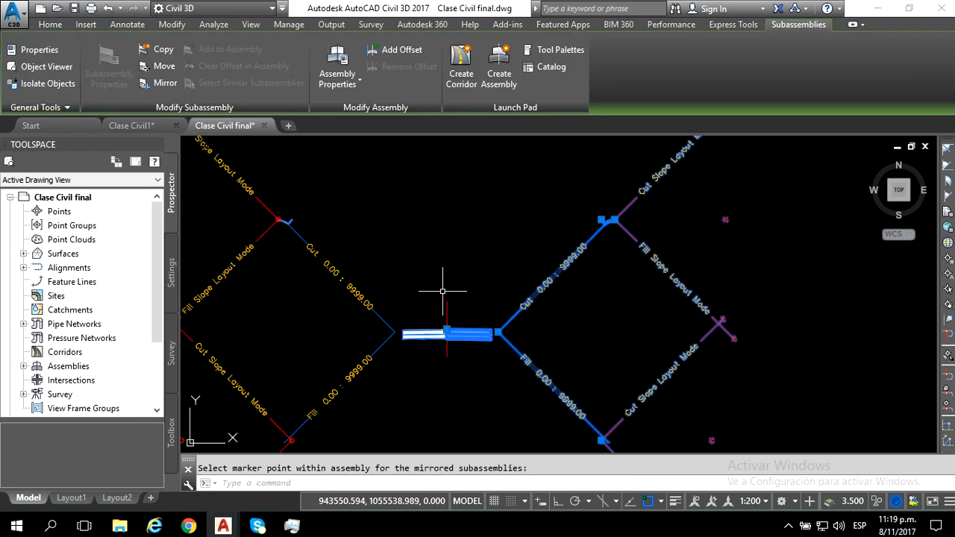
scroll(442, 291, down, 2)
key(Escape)
middle_drag(441, 289, 528, 264)
scroll(528, 265, down, 3)
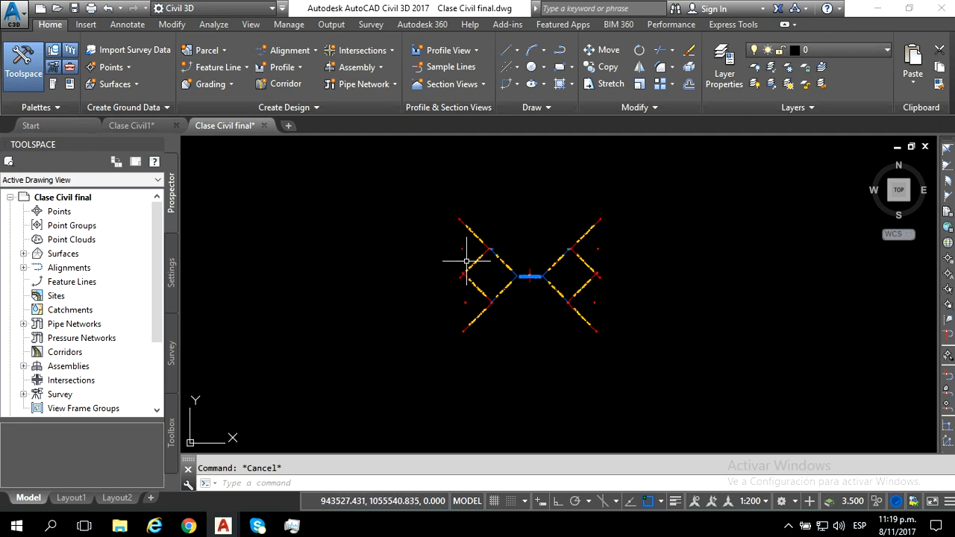
scroll(529, 273, up, 6)
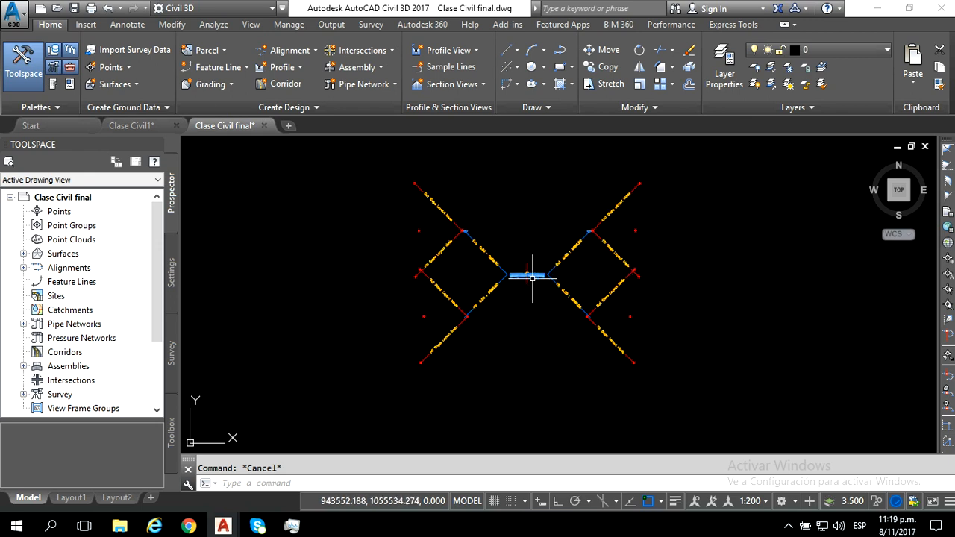
scroll(518, 301, up, 2)
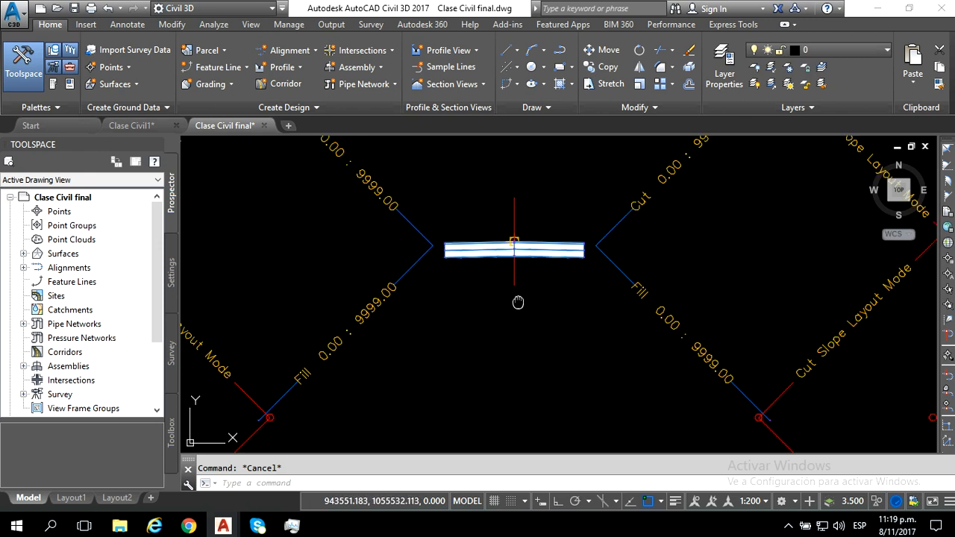
scroll(539, 299, up, 2)
click(564, 267)
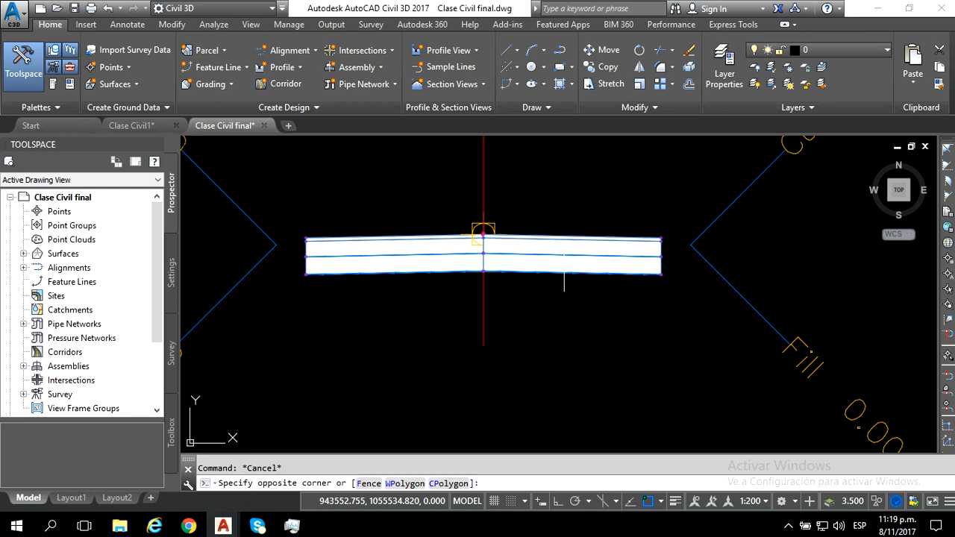
click(487, 297)
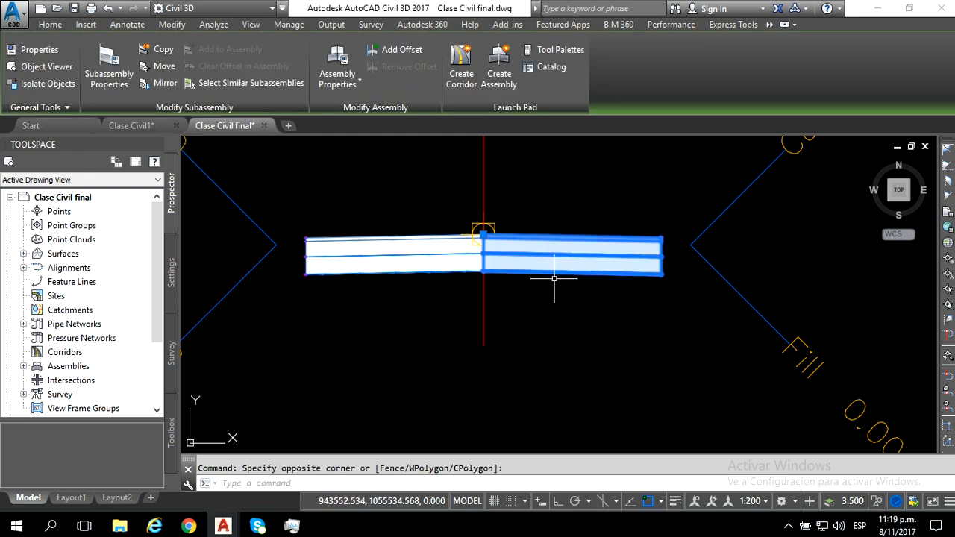
scroll(548, 280, down, 8)
scroll(557, 291, up, 4)
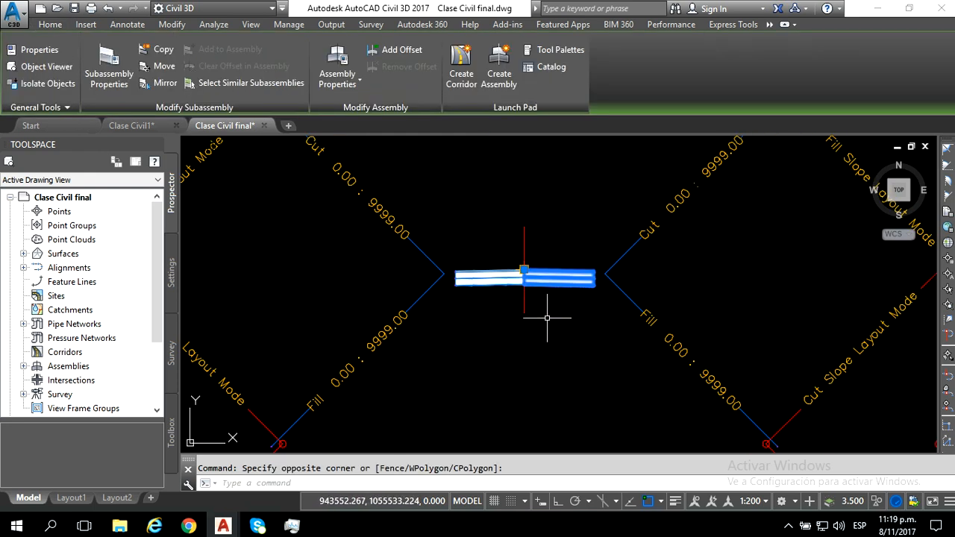
scroll(541, 274, up, 2)
key(Escape)
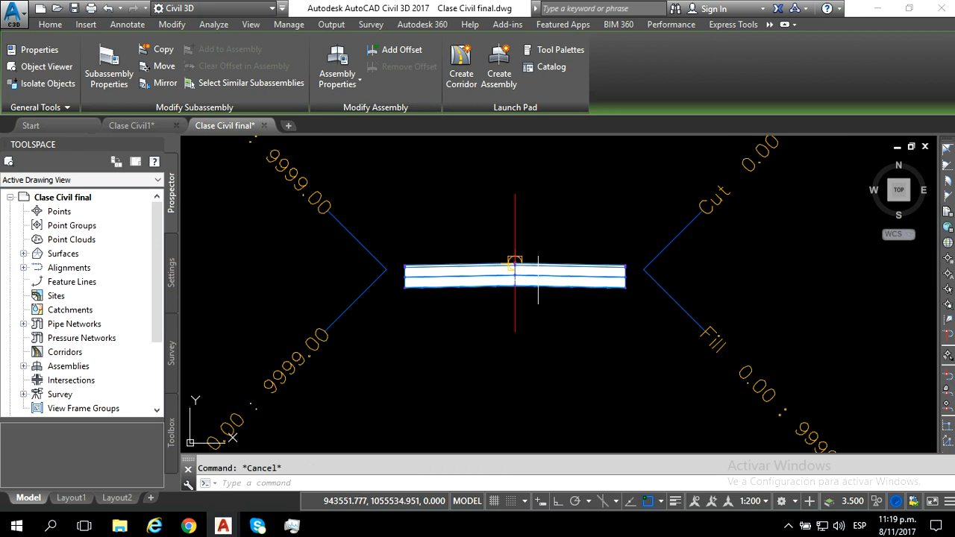
- Set the superelevation parameter of the lane on the baseline's right side to Right Outside Lane
click(573, 285)
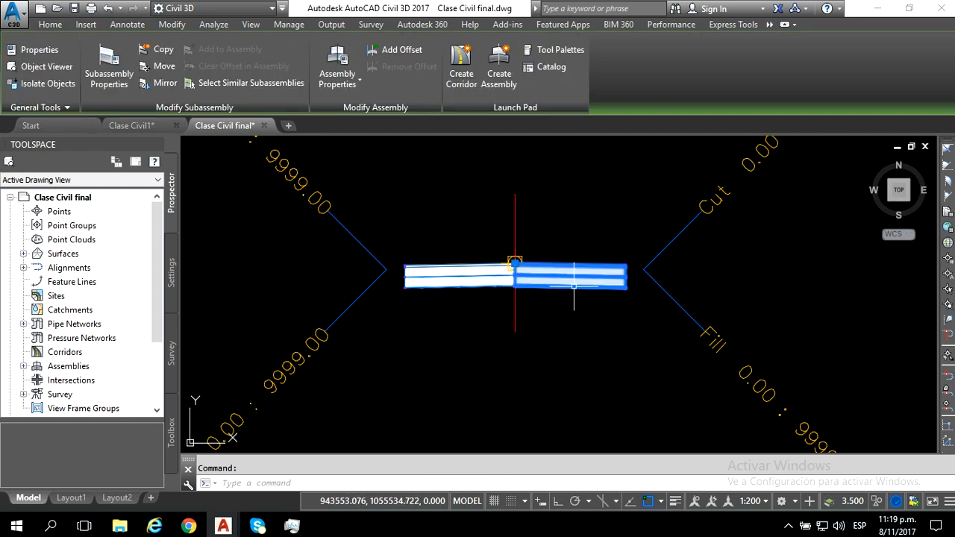
right_click(574, 285)
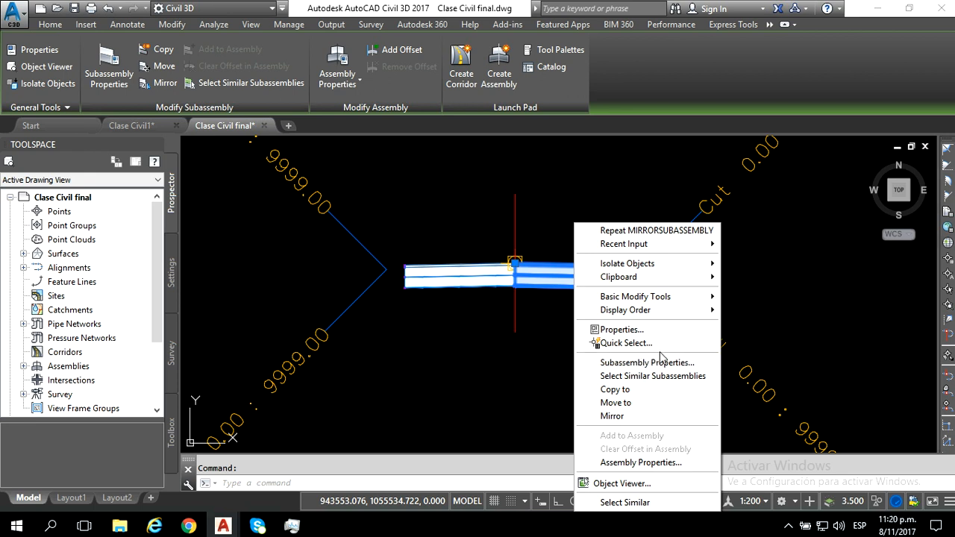
click(618, 331)
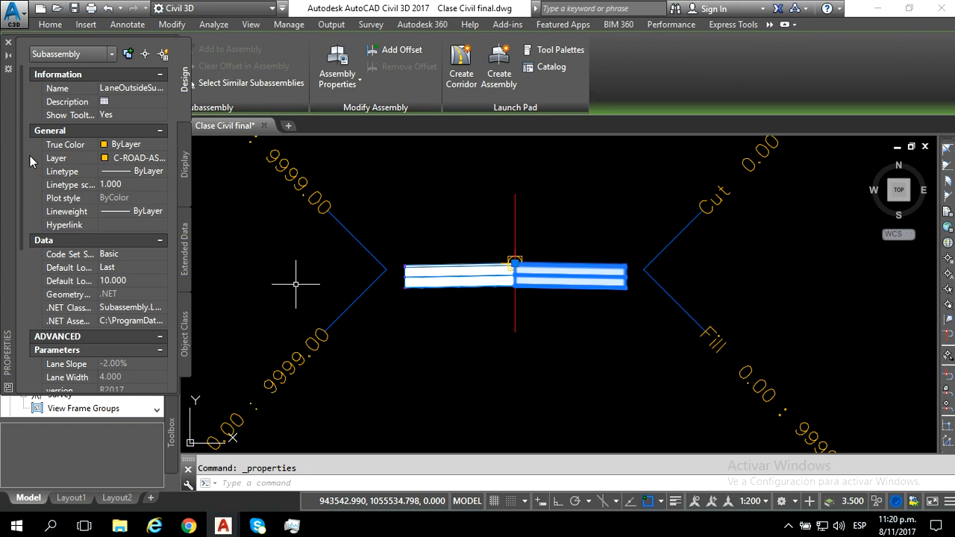
drag(20, 127, 32, 274)
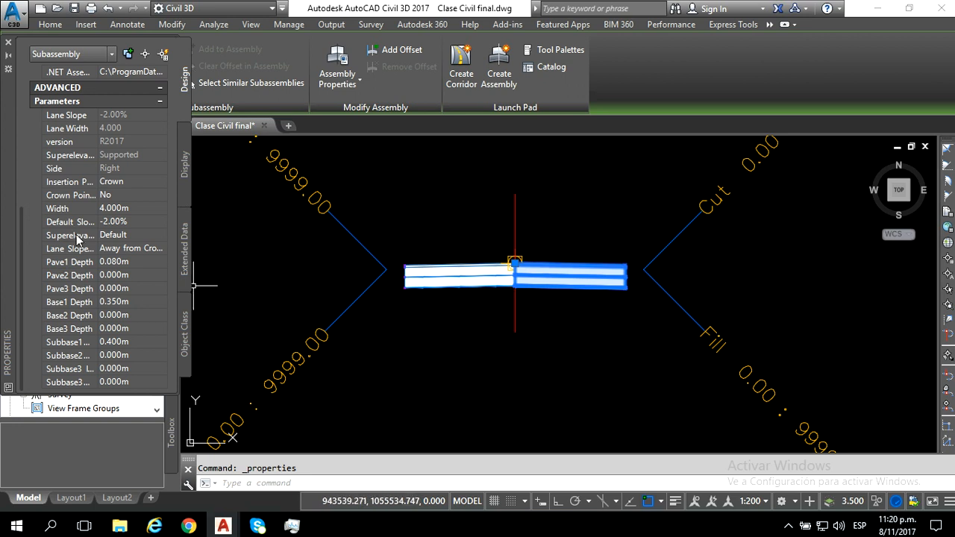
click(131, 237)
click(131, 237)
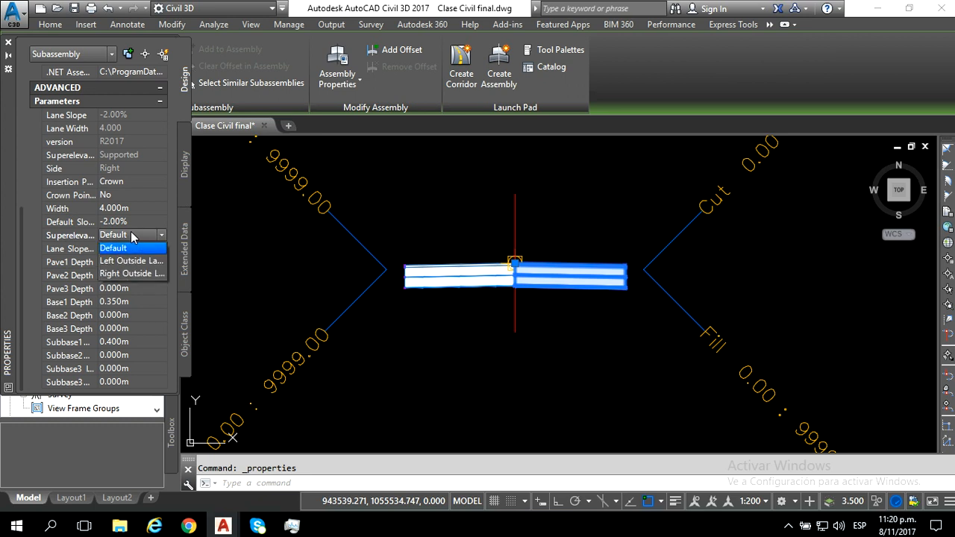
click(123, 273)
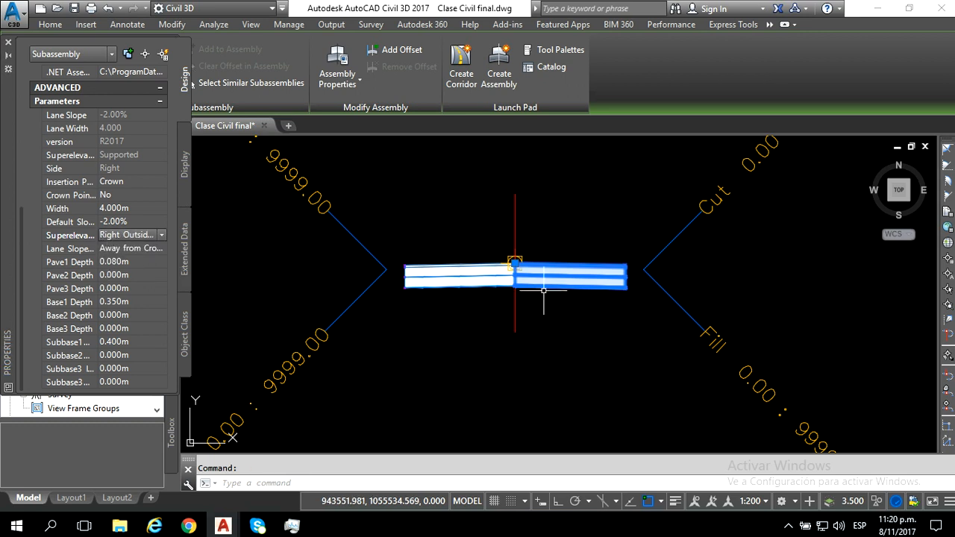
key(Escape)
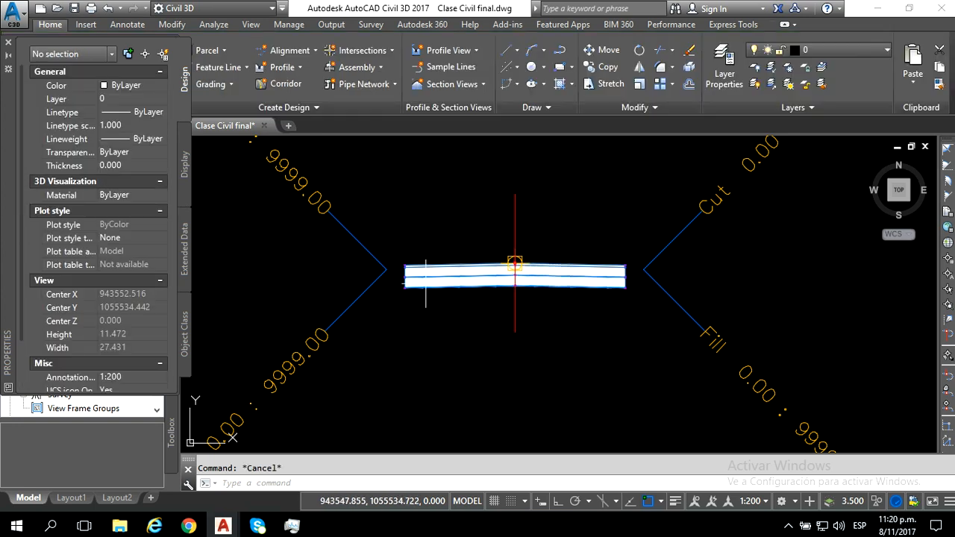
- Set the superelevation parameter of the lane on the baseline's left side to Left Outside Lane
click(427, 272)
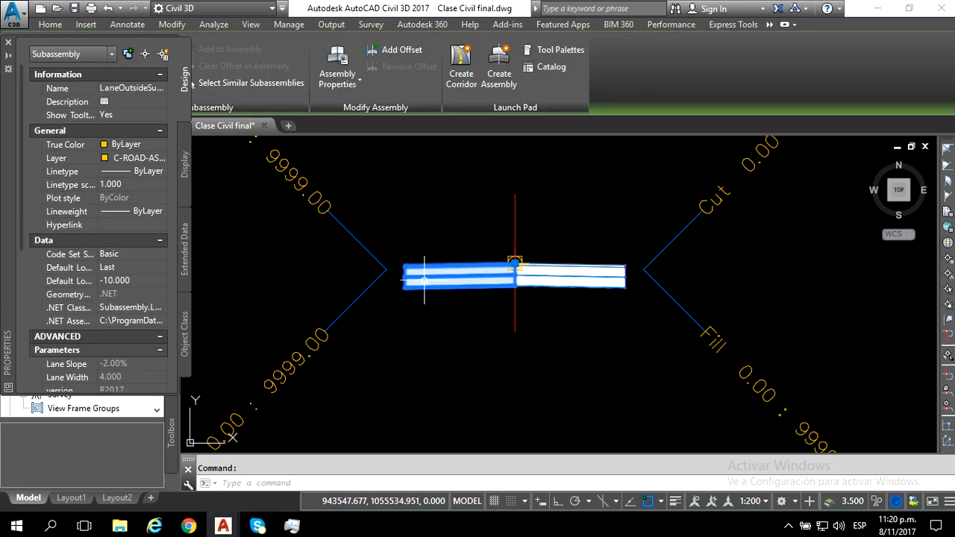
drag(19, 192, 17, 335)
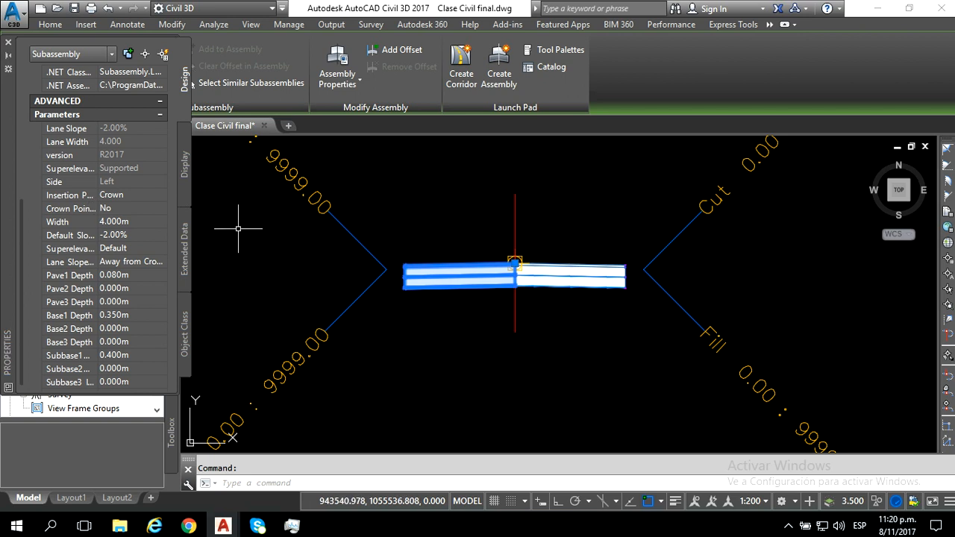
click(121, 251)
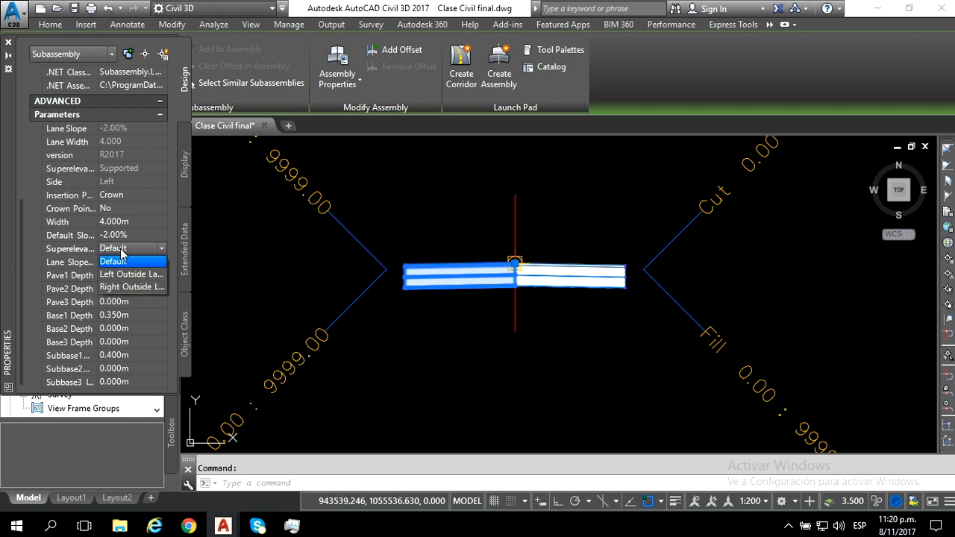
click(123, 275)
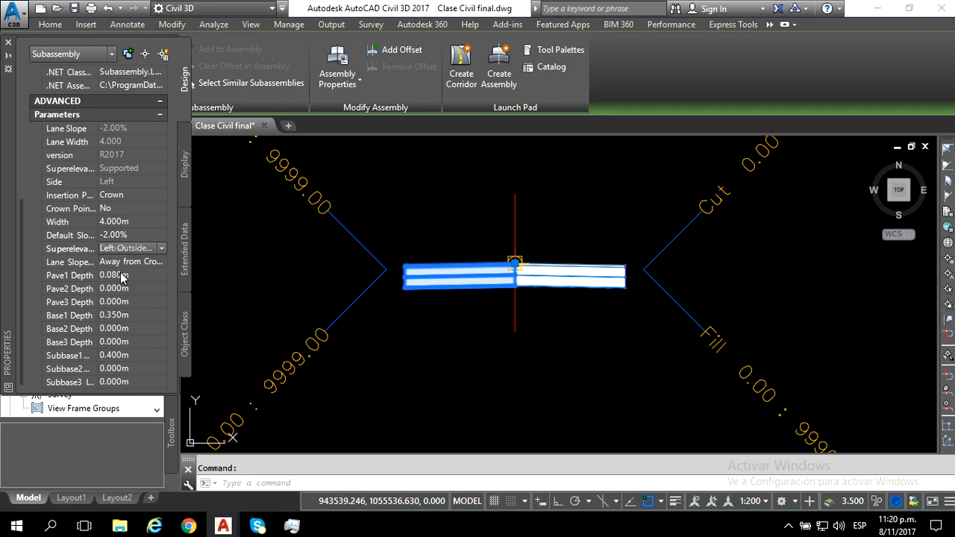
key(Escape)
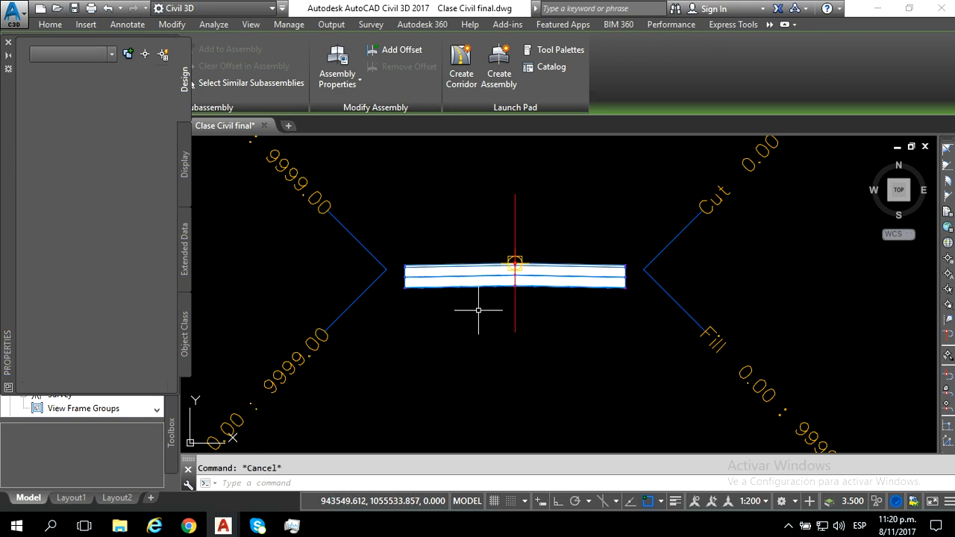
- Close the object properties display and save the Clase Civil final drawing
scroll(478, 310, down, 5)
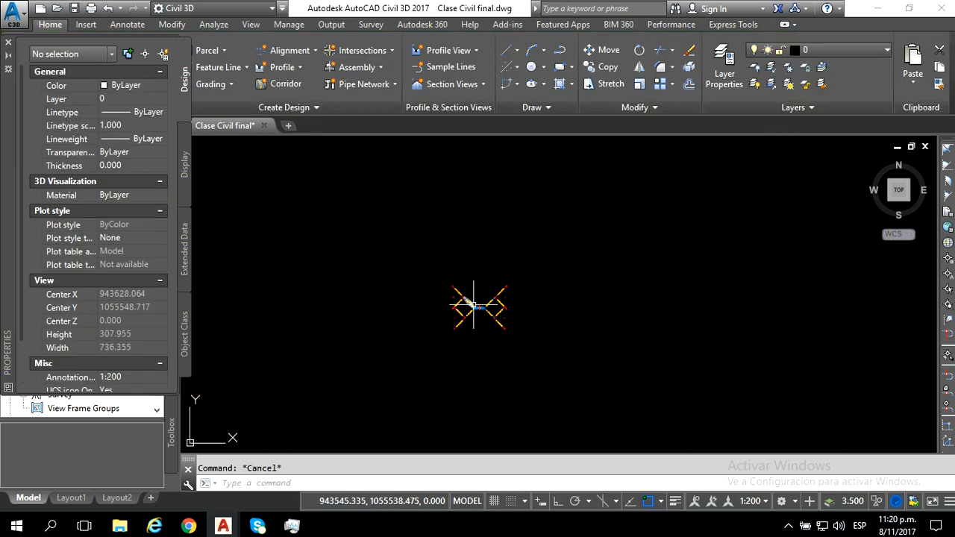
scroll(476, 308, down, 8)
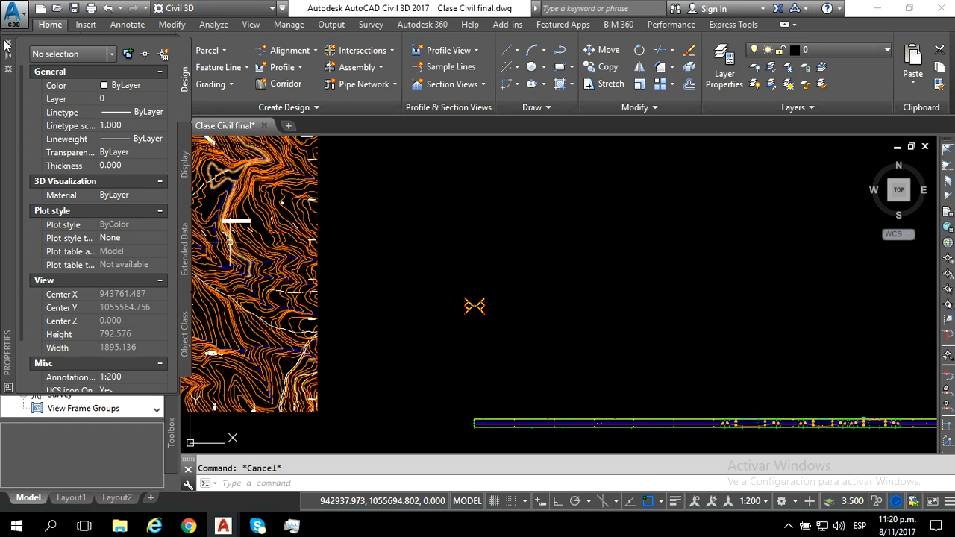
click(7, 45)
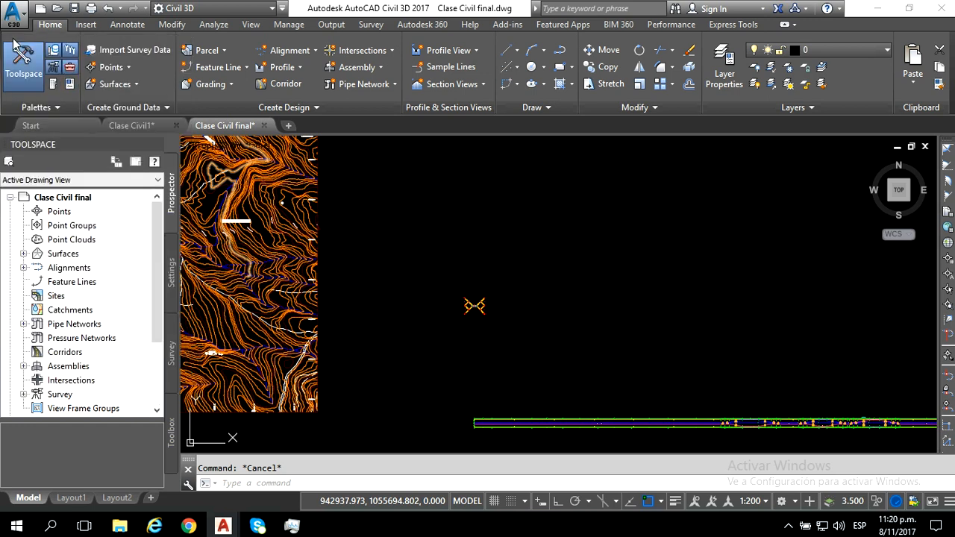
click(75, 9)
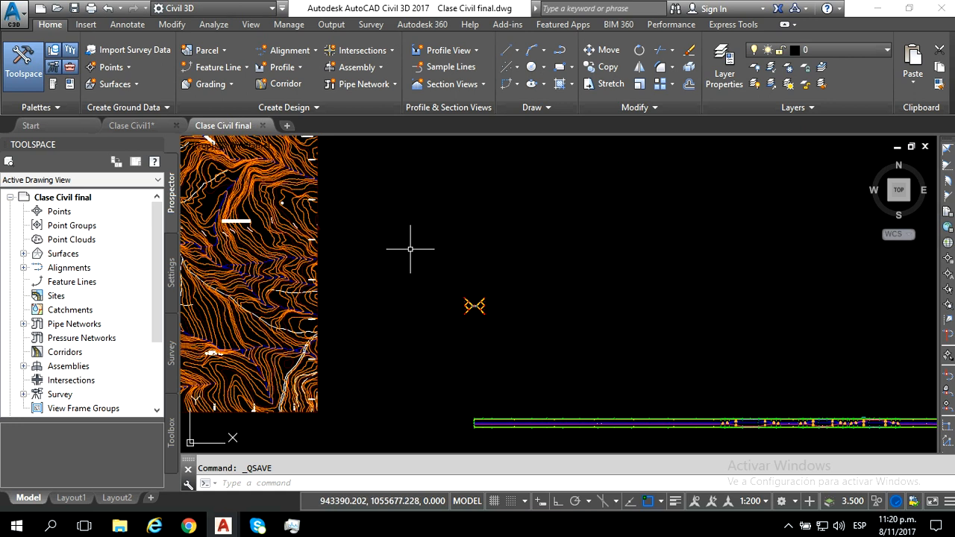
scroll(414, 251, down, 2)
scroll(413, 252, down, 1)
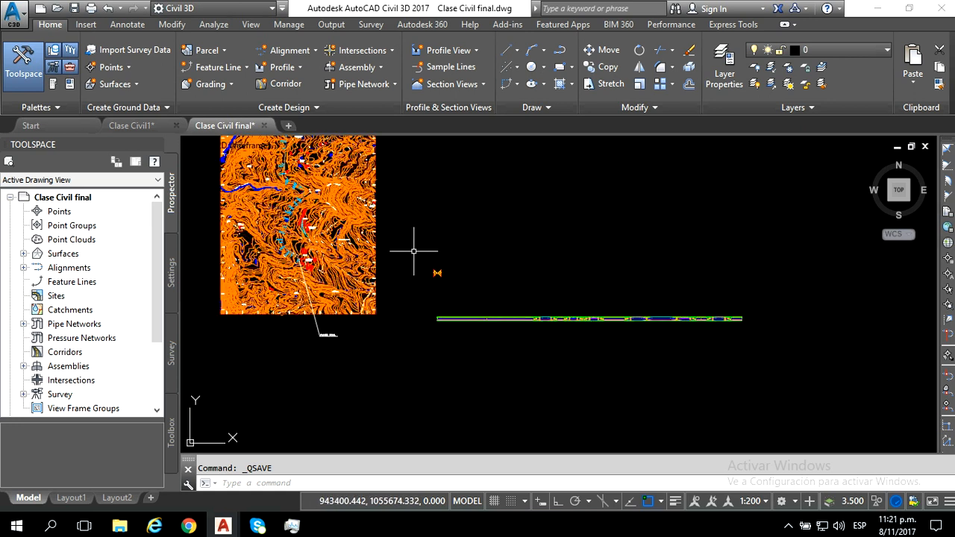